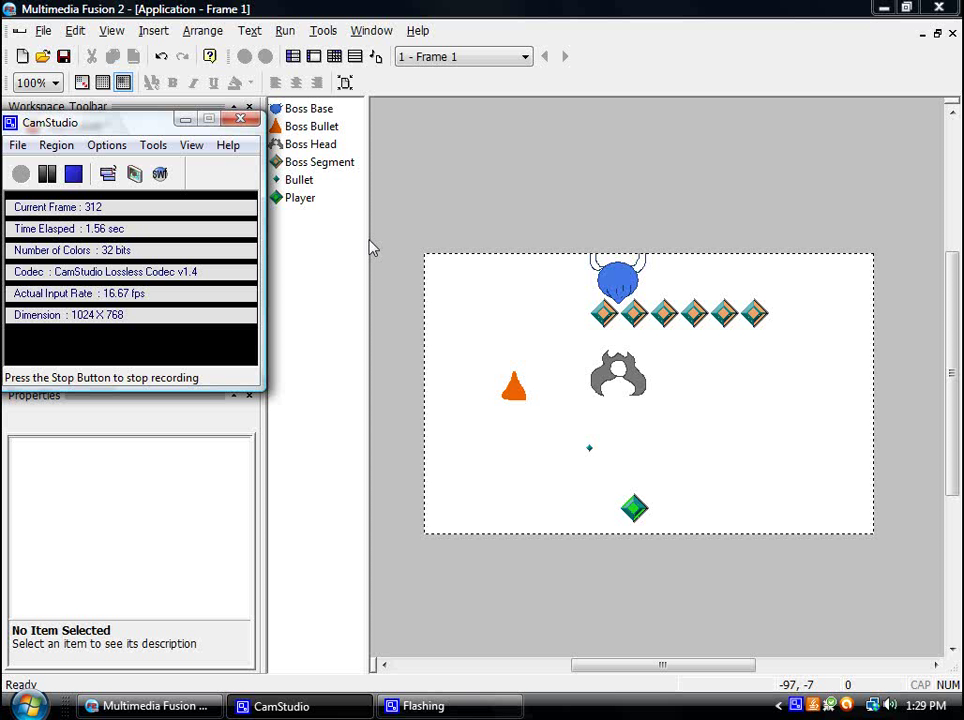
Bring the Multimedia Fusion 2 window with the boss frame layout in front of CamStudio.
click(400, 245)
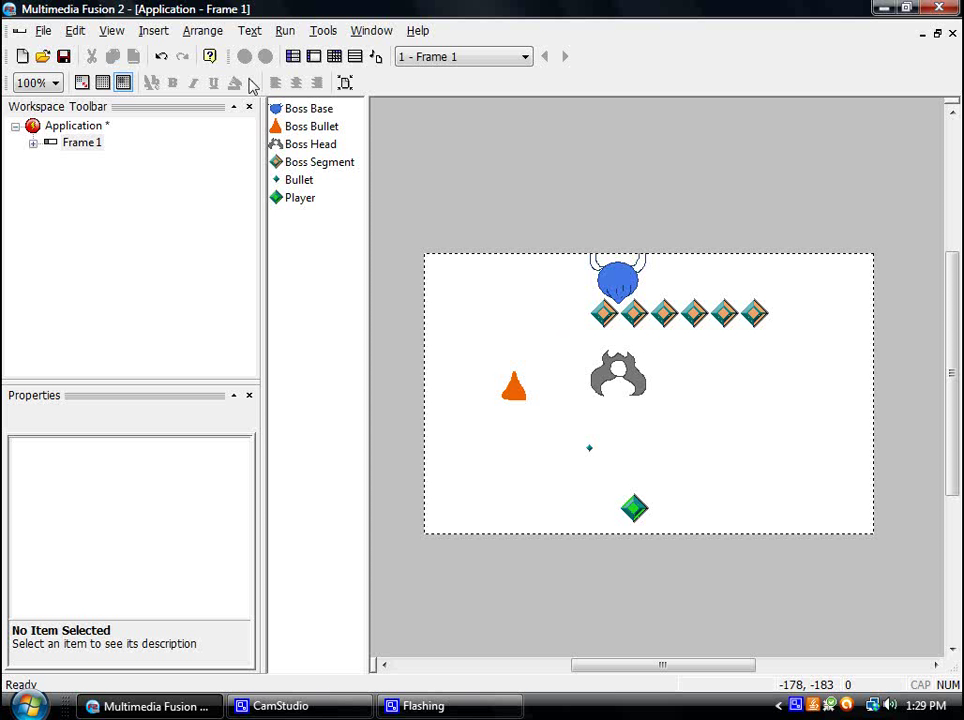
On the Always event, start a Set X Coordinate action for Boss Segment with X(Boss Base).
click(334, 56)
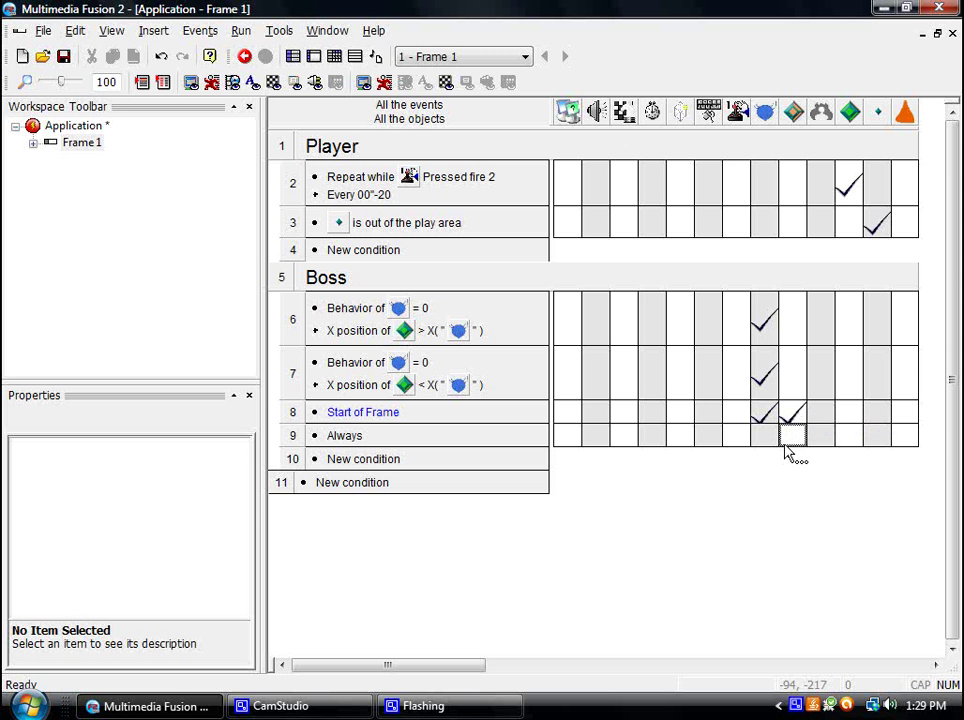
right_click(795, 437)
mouse_move(738, 322)
mouse_move(678, 172)
click(478, 218)
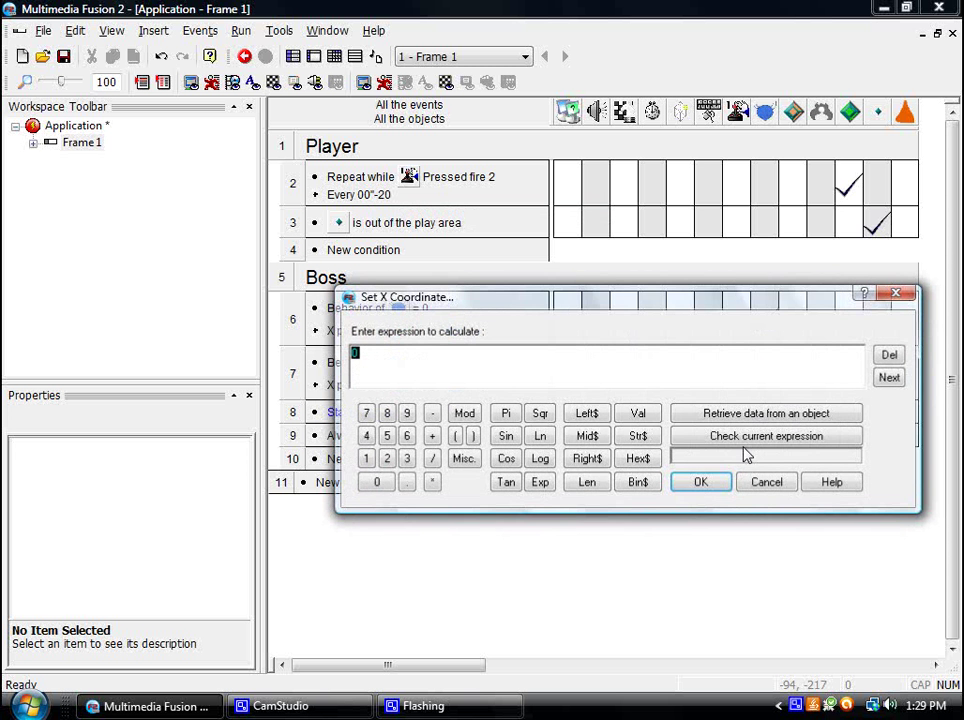
click(710, 413)
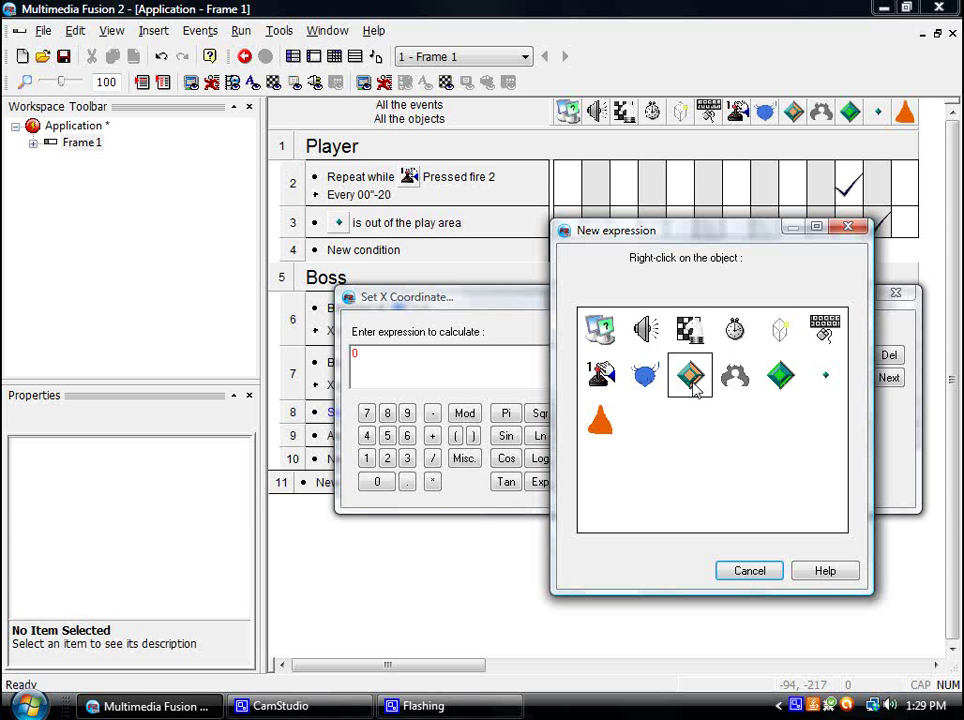
right_click(655, 378)
mouse_move(742, 456)
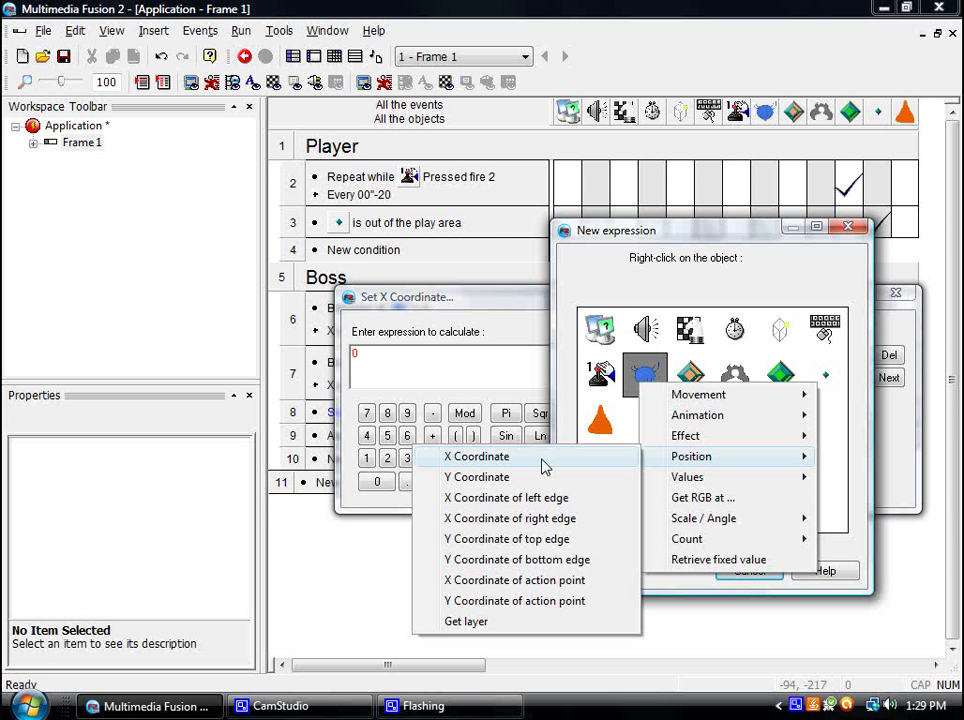
click(477, 456)
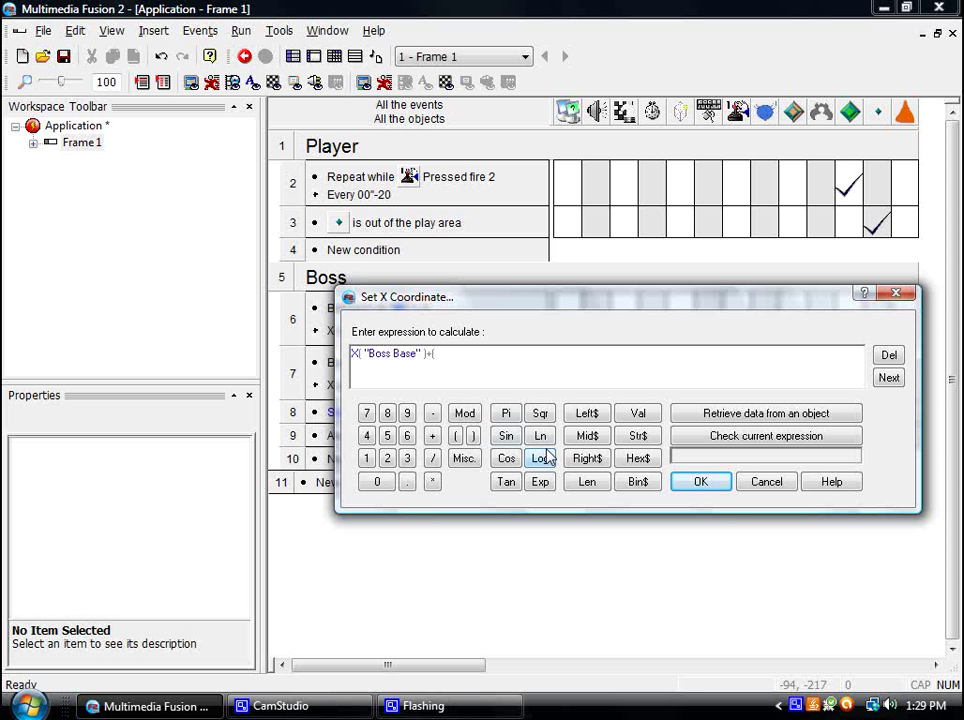
Extend the X expression with + (X(Boss Head) - X(Boss Base)).
click(719, 418)
right_click(734, 377)
mouse_move(785, 458)
click(580, 454)
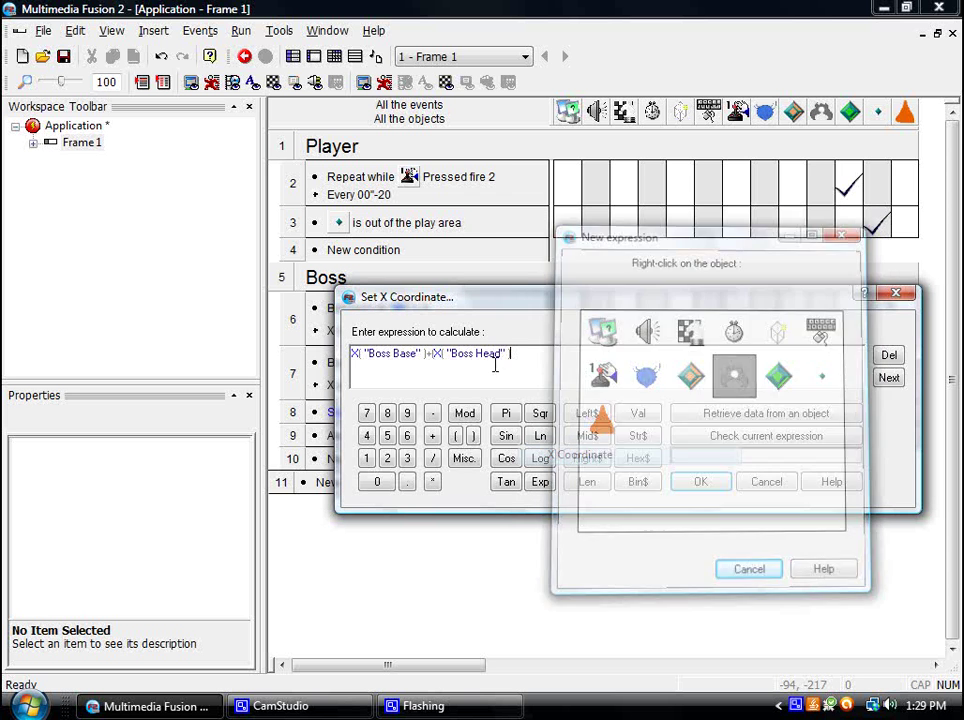
click(710, 419)
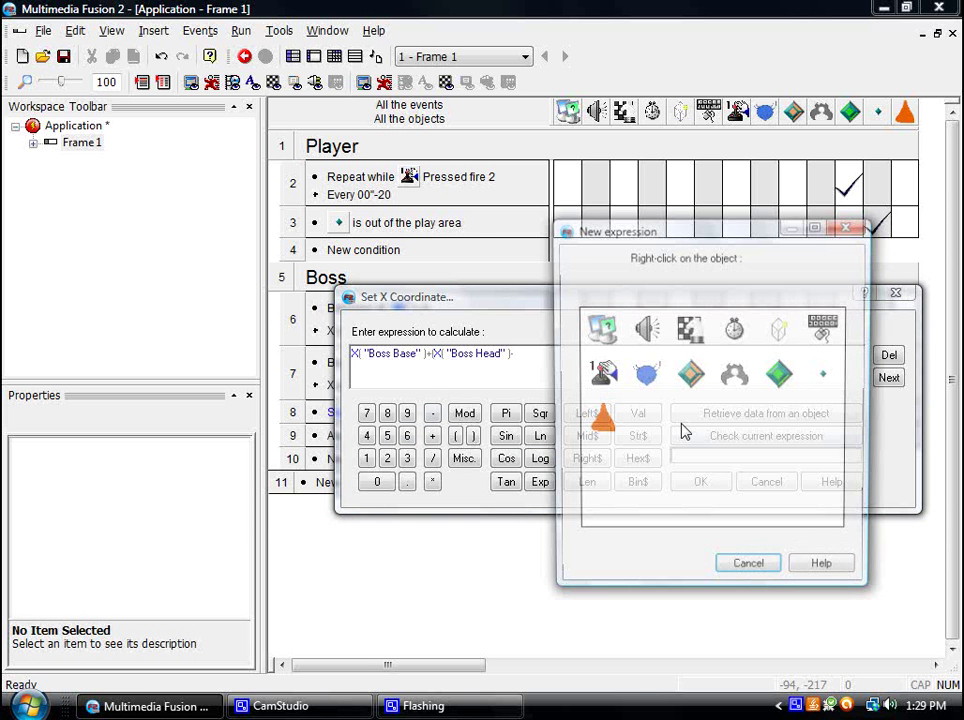
right_click(642, 374)
mouse_move(705, 451)
click(561, 453)
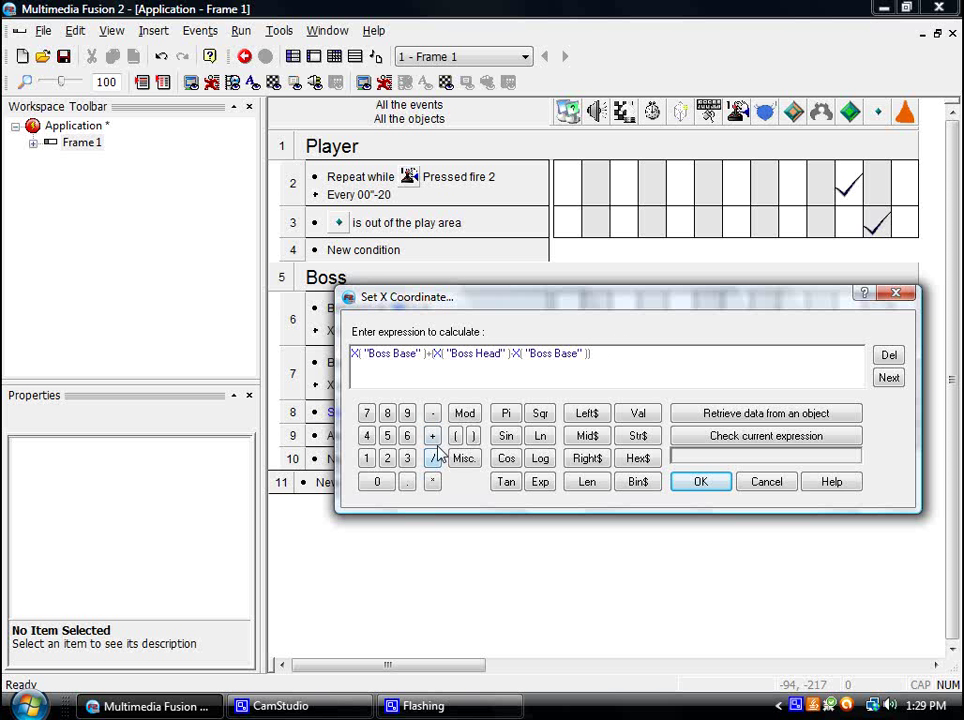
Multiply by Boss Segment's ID, divide by Boss Base's Segment Numba, and confirm.
click(740, 415)
right_click(692, 385)
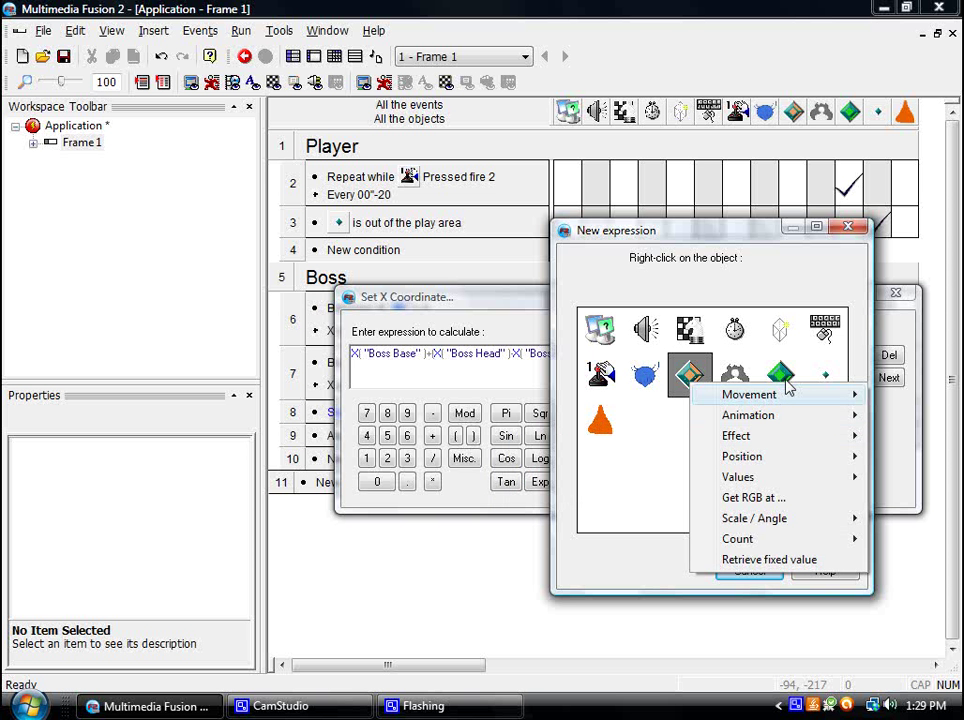
mouse_move(735, 477)
mouse_move(643, 478)
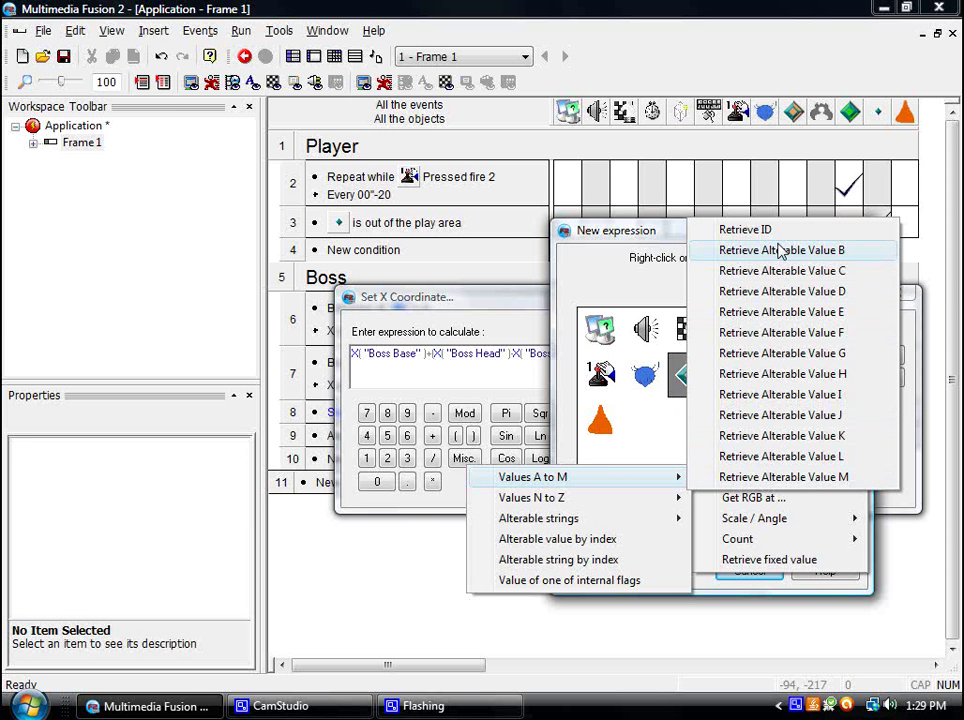
click(748, 230)
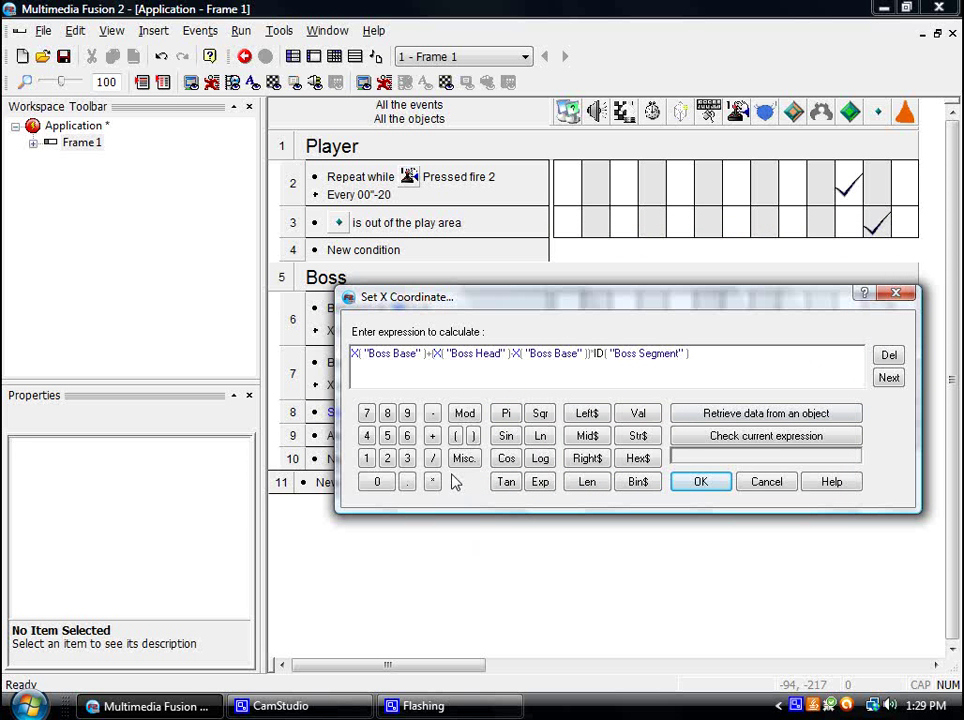
click(432, 458)
click(772, 414)
right_click(645, 375)
mouse_move(715, 471)
mouse_move(639, 471)
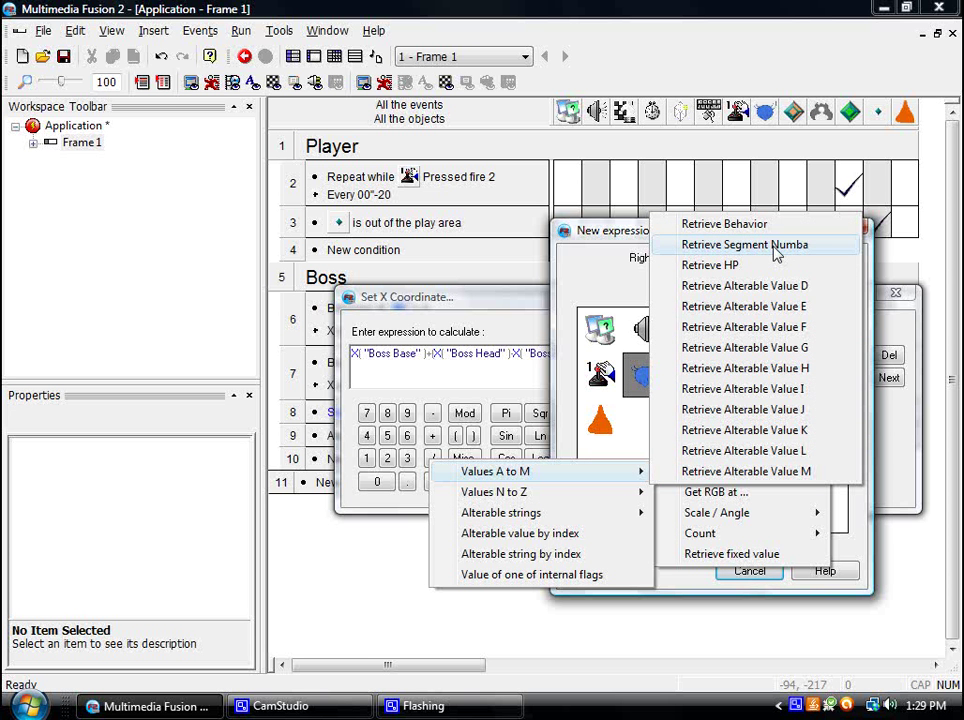
click(760, 245)
click(705, 493)
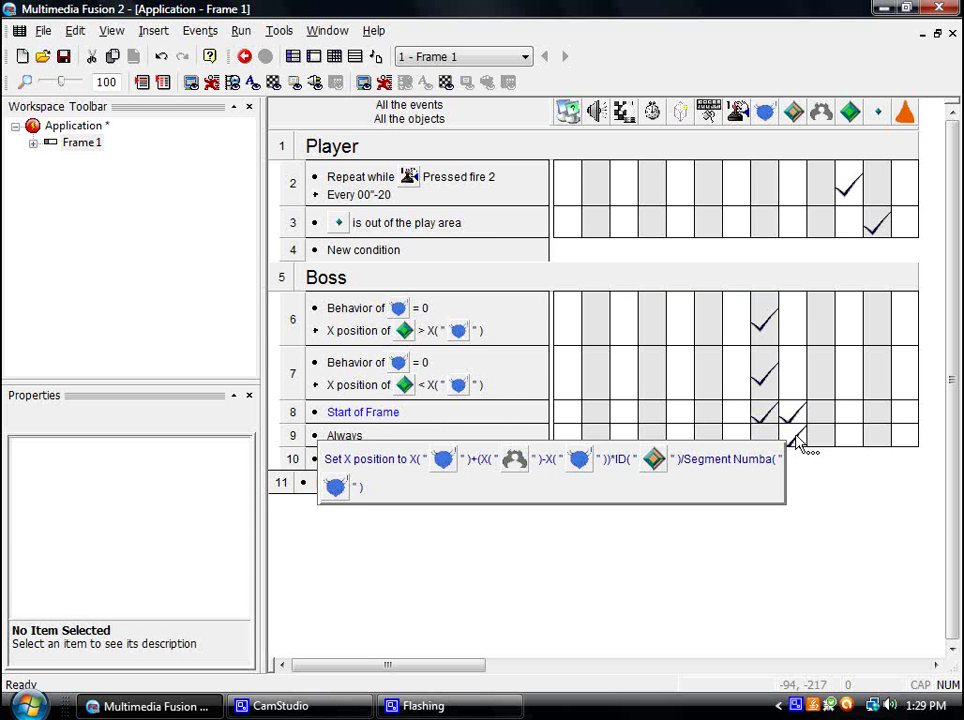
Test run the frame, moving the player right, then close the game window.
click(241, 30)
click(240, 94)
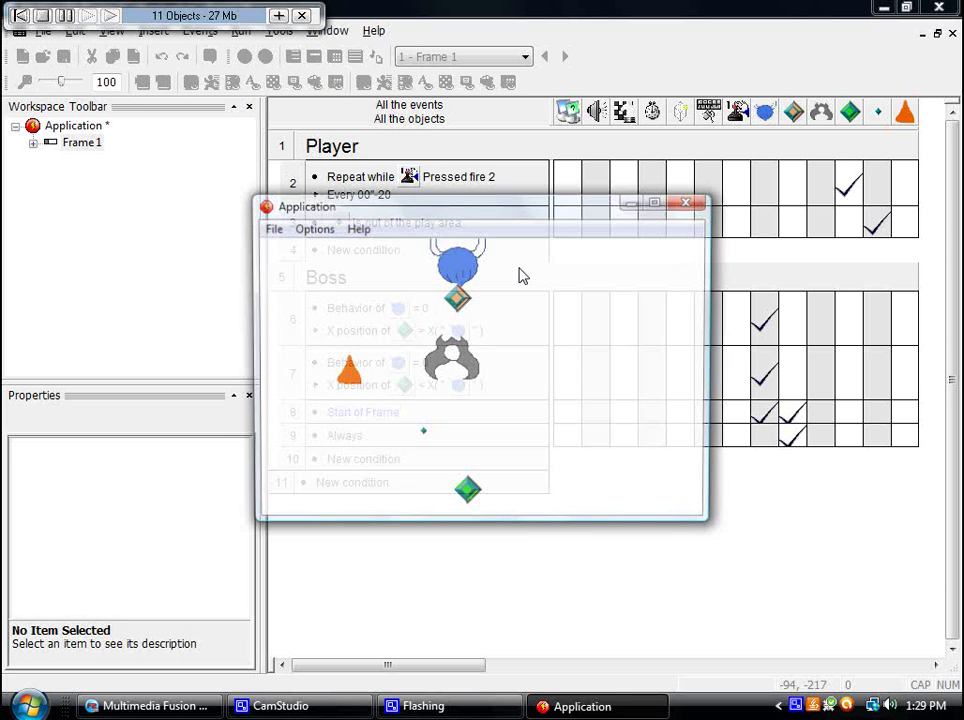
key(Right)
key(ctrl)
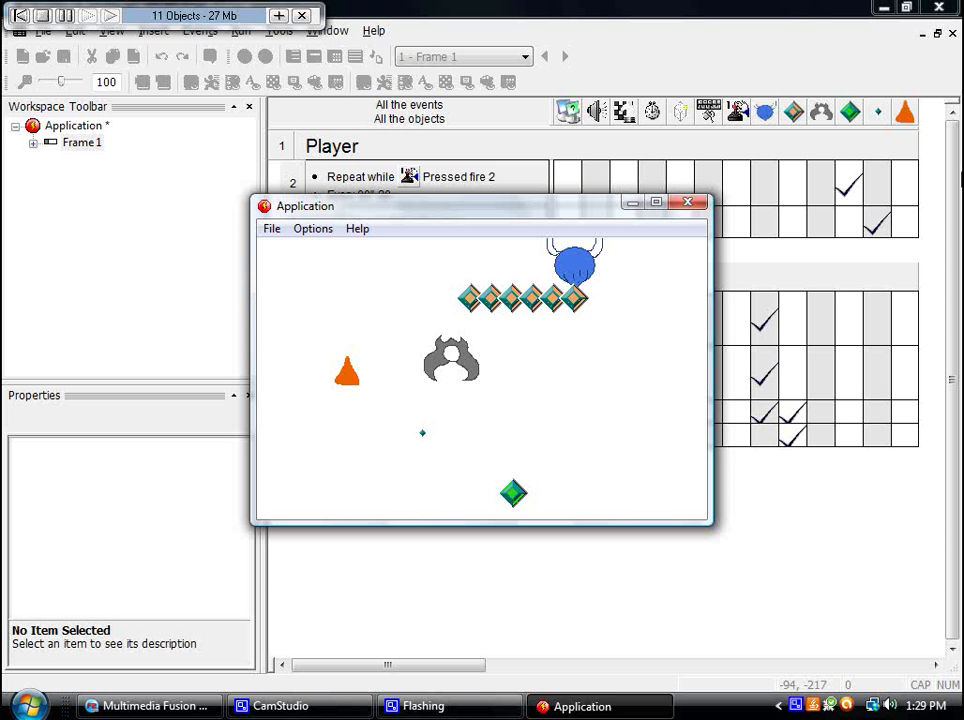
click(687, 202)
Start a Set Y Coordinate action for Boss Segment on the Always event.
right_click(800, 440)
mouse_move(675, 116)
click(495, 180)
Begin the Y expression with Y(Boss Base) plus Y(Boss Head).
click(717, 420)
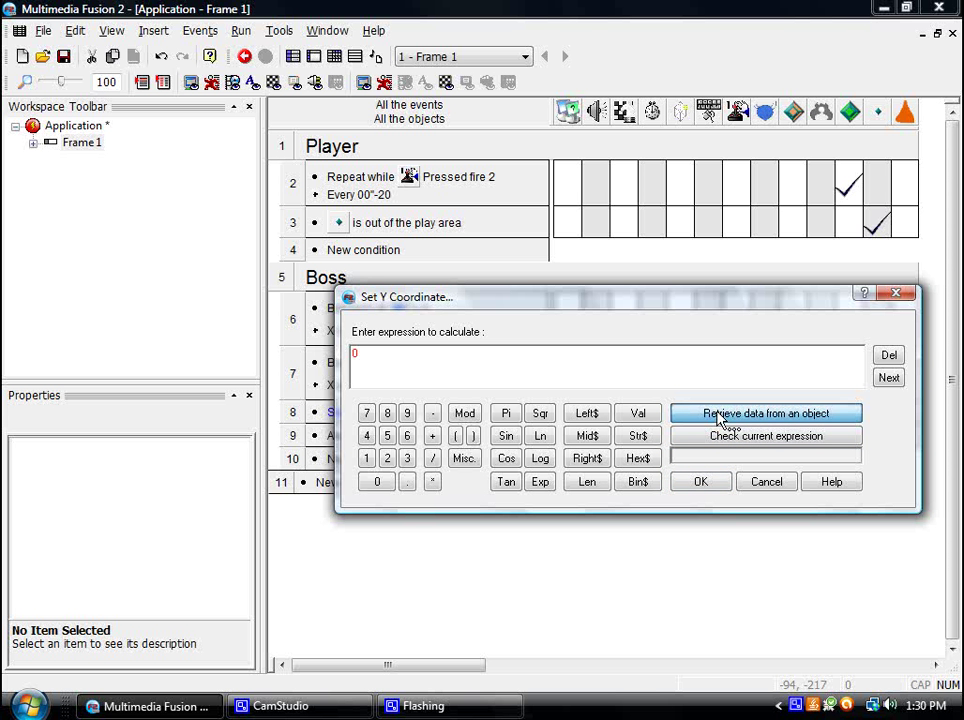
right_click(650, 398)
mouse_move(700, 468)
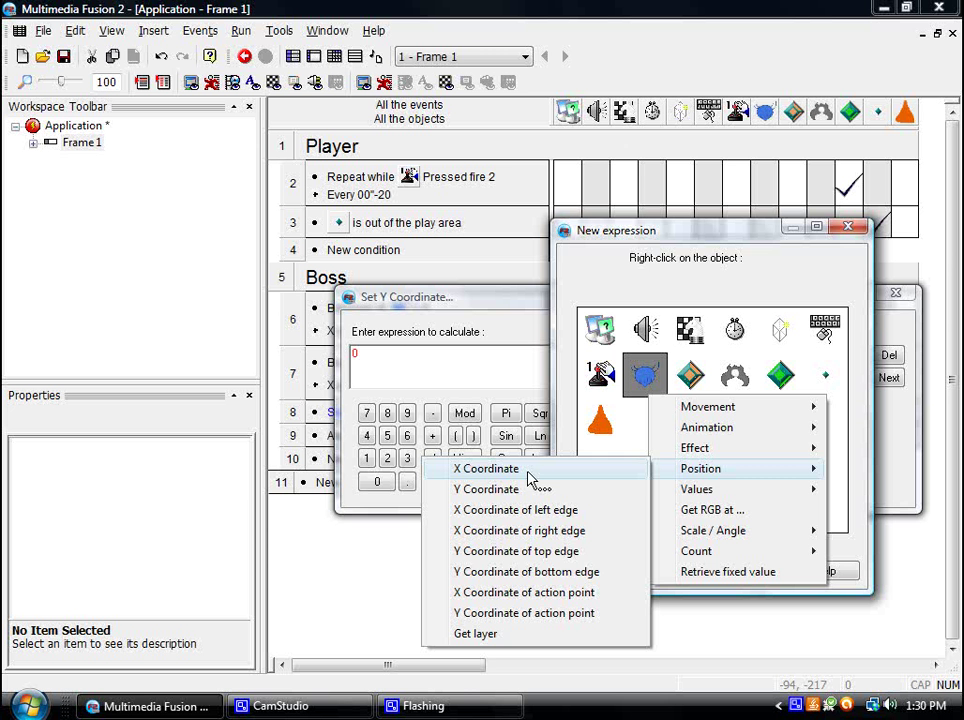
click(530, 488)
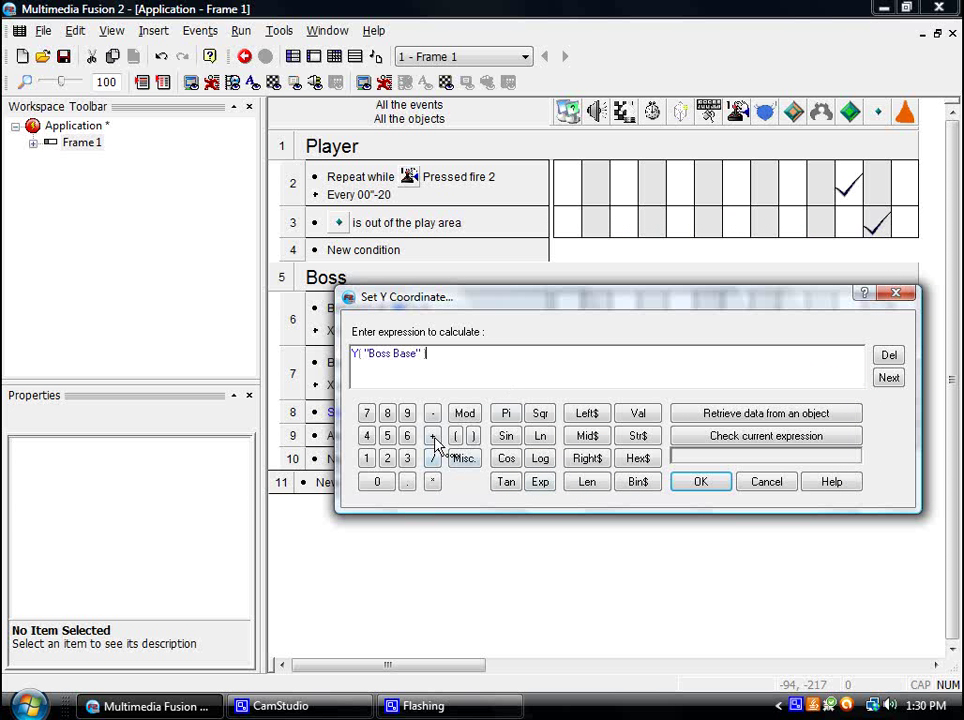
click(708, 416)
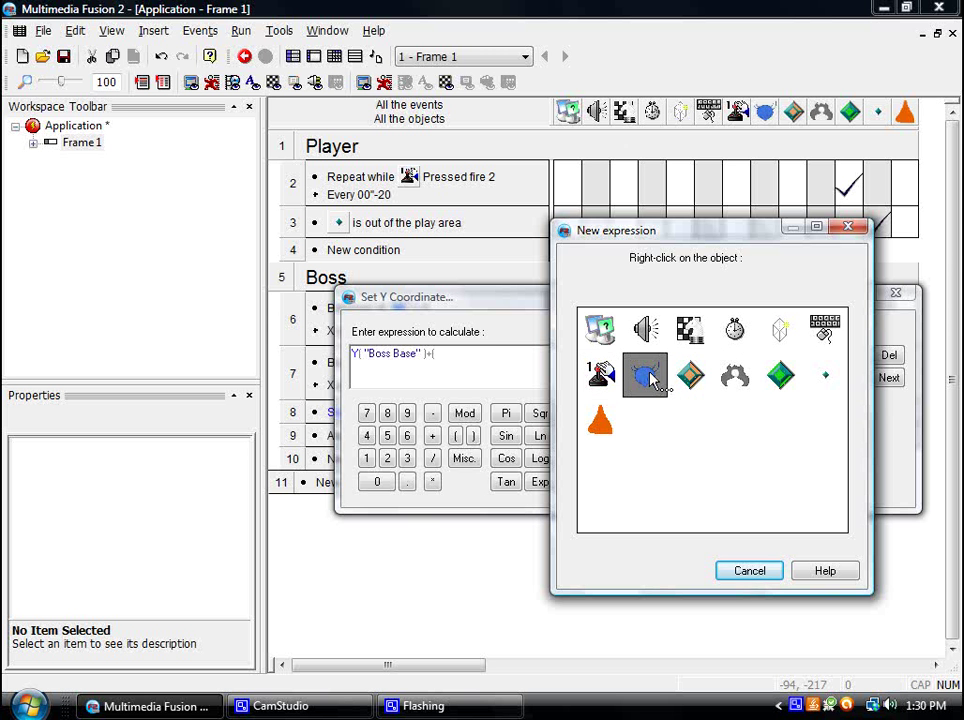
right_click(745, 372)
mouse_move(790, 437)
click(565, 458)
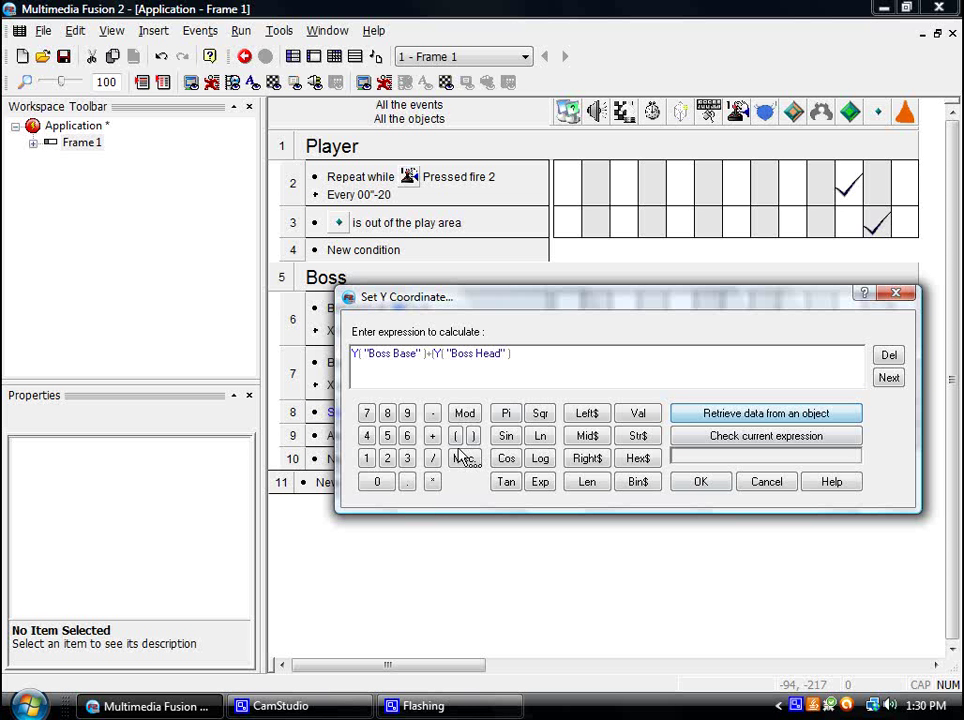
Subtract Y(Boss Base) and multiply by Boss Segment's ID in the Y expression.
click(733, 420)
right_click(648, 385)
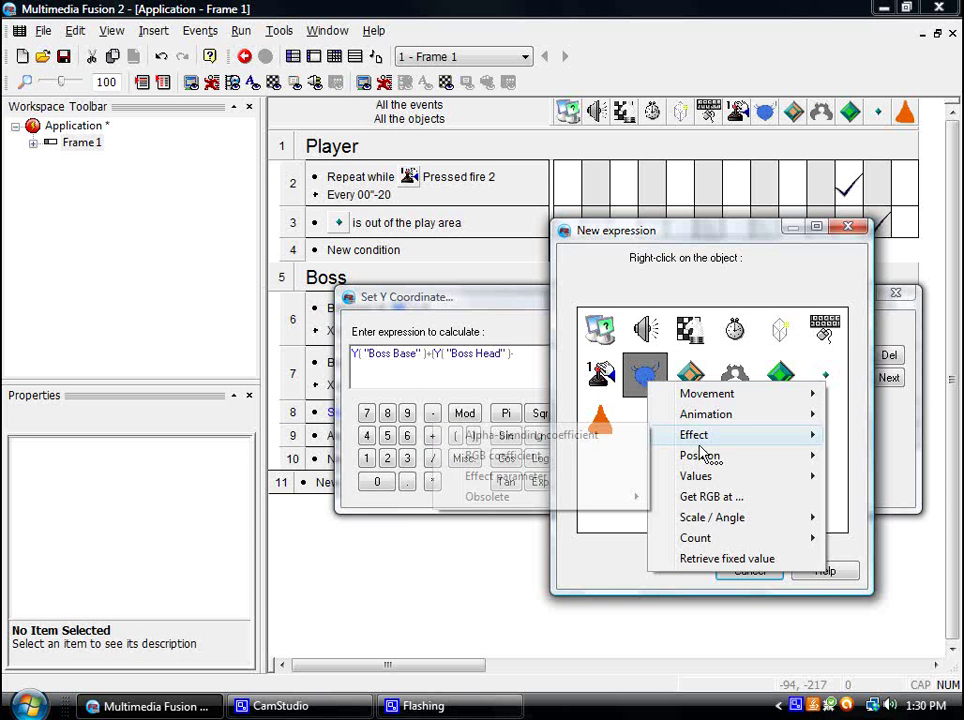
mouse_move(700, 455)
click(508, 477)
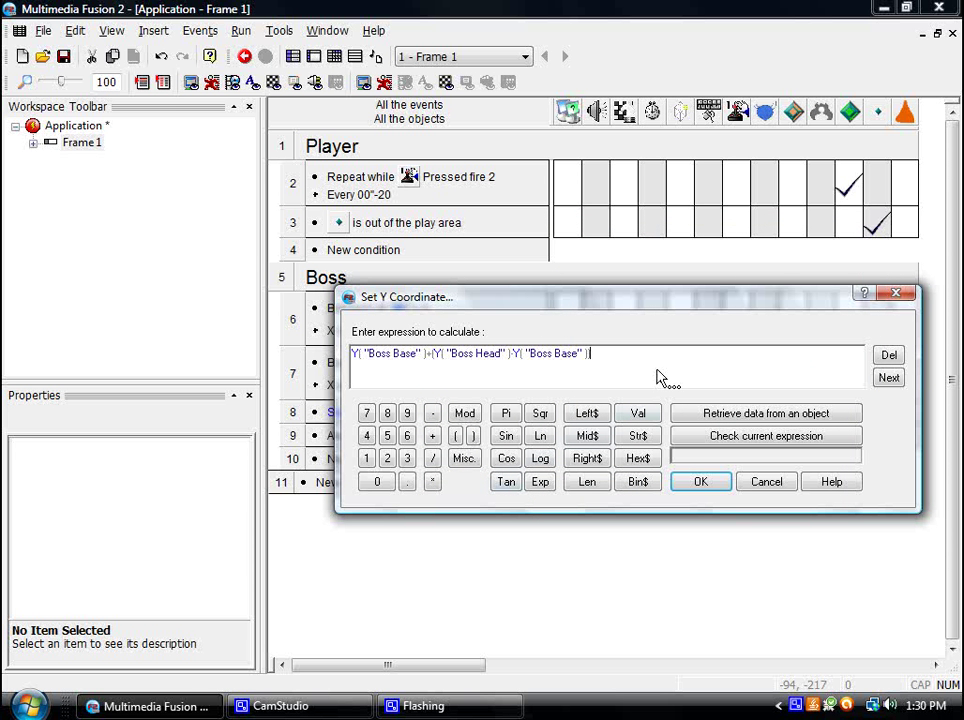
click(750, 414)
right_click(780, 376)
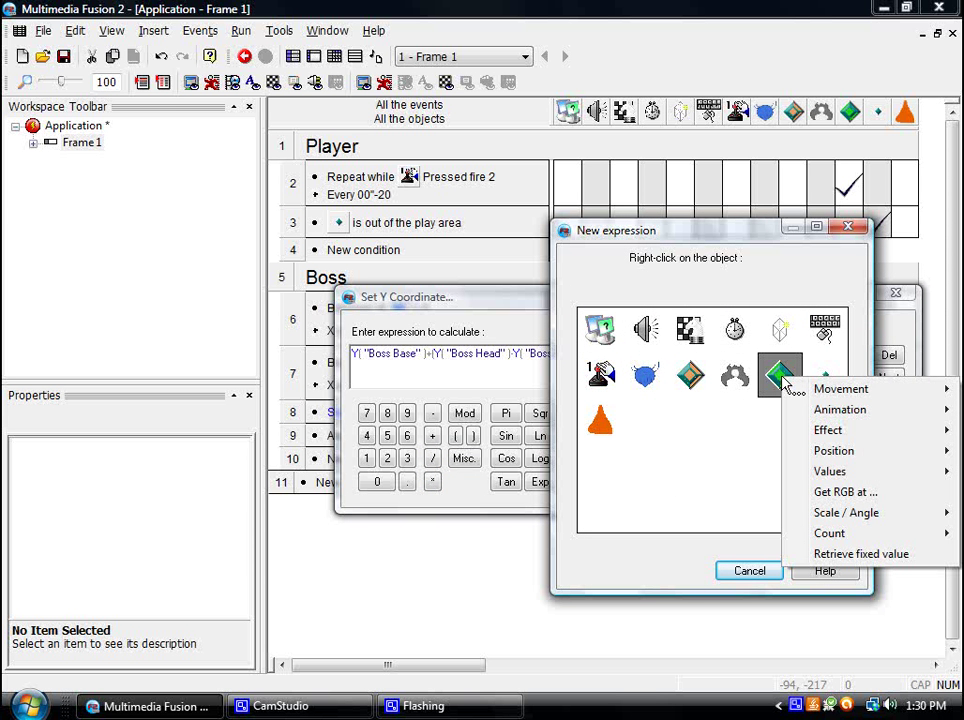
right_click(700, 377)
mouse_move(790, 470)
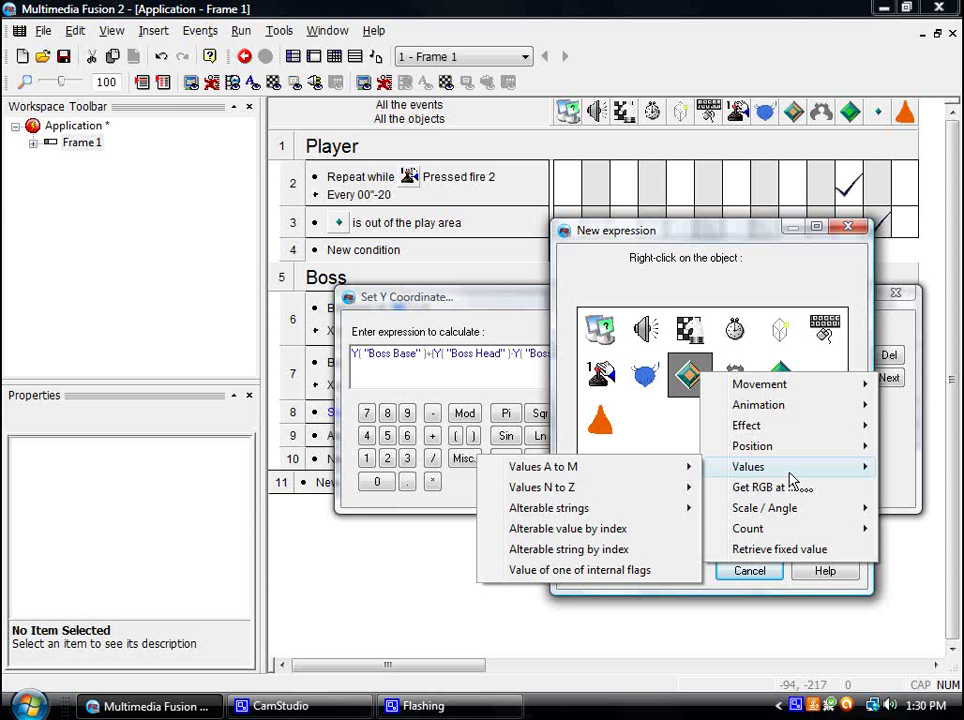
mouse_move(572, 468)
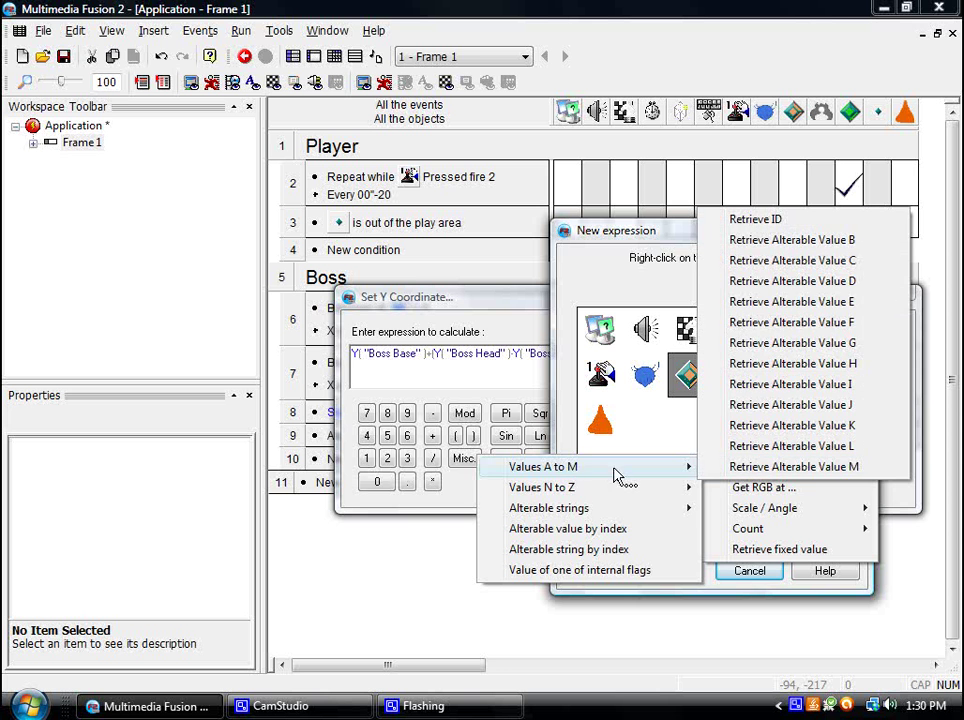
click(755, 219)
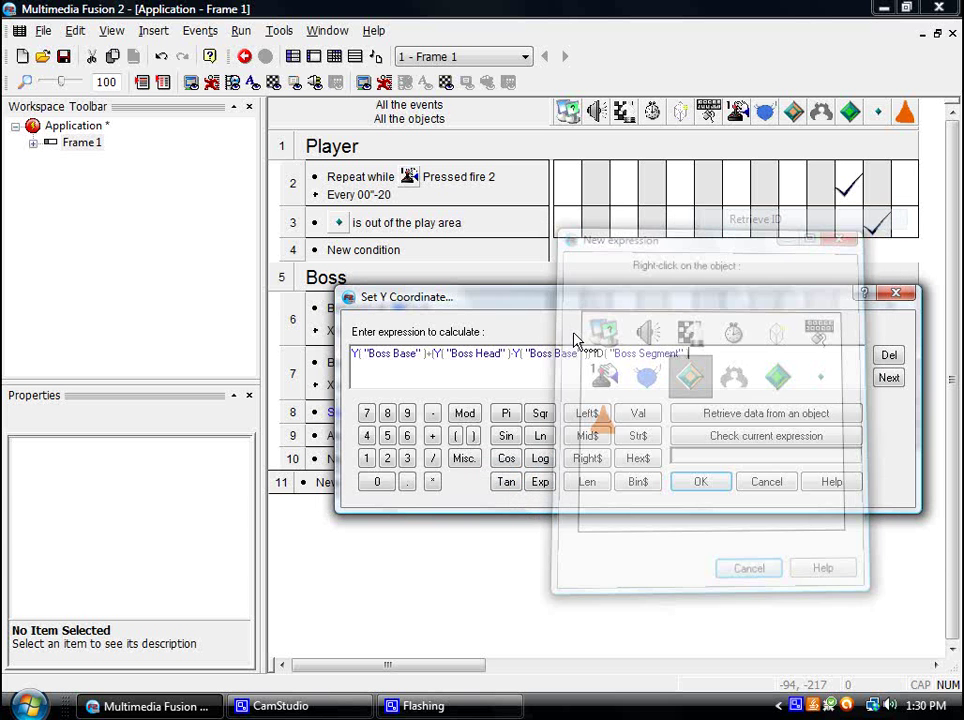
Divide by Boss Base's Segment Numba, confirm the Y expression, and return to the frame editor.
click(752, 414)
right_click(646, 376)
mouse_move(700, 472)
mouse_move(630, 480)
click(738, 243)
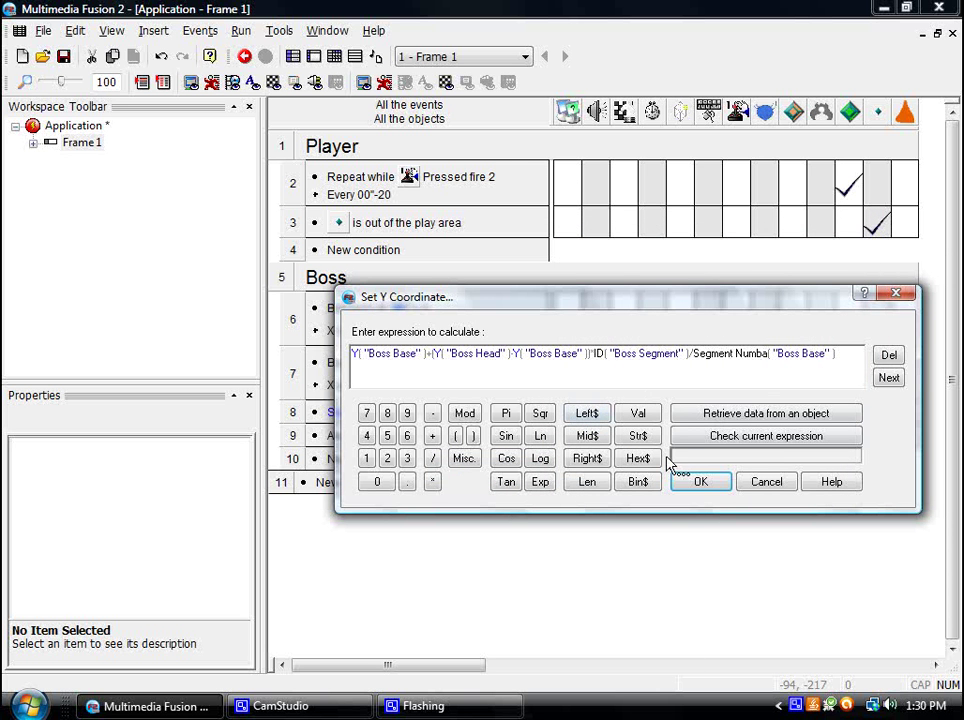
click(700, 481)
mouse_move(800, 448)
click(313, 56)
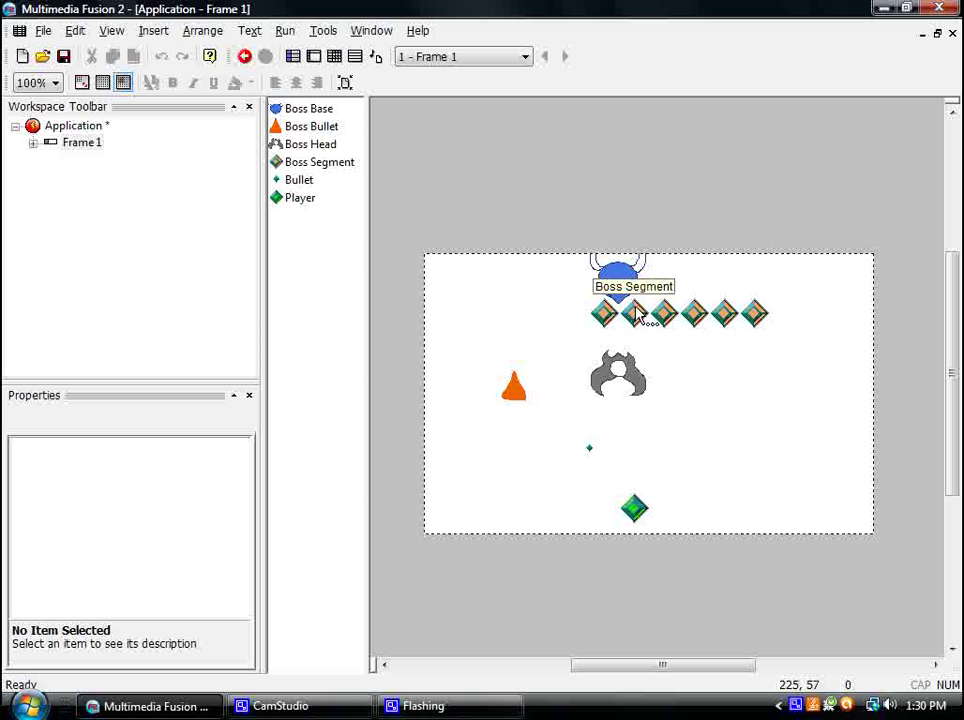
Test run the frame to watch the segment chain between base and head, then close it.
click(284, 30)
click(316, 95)
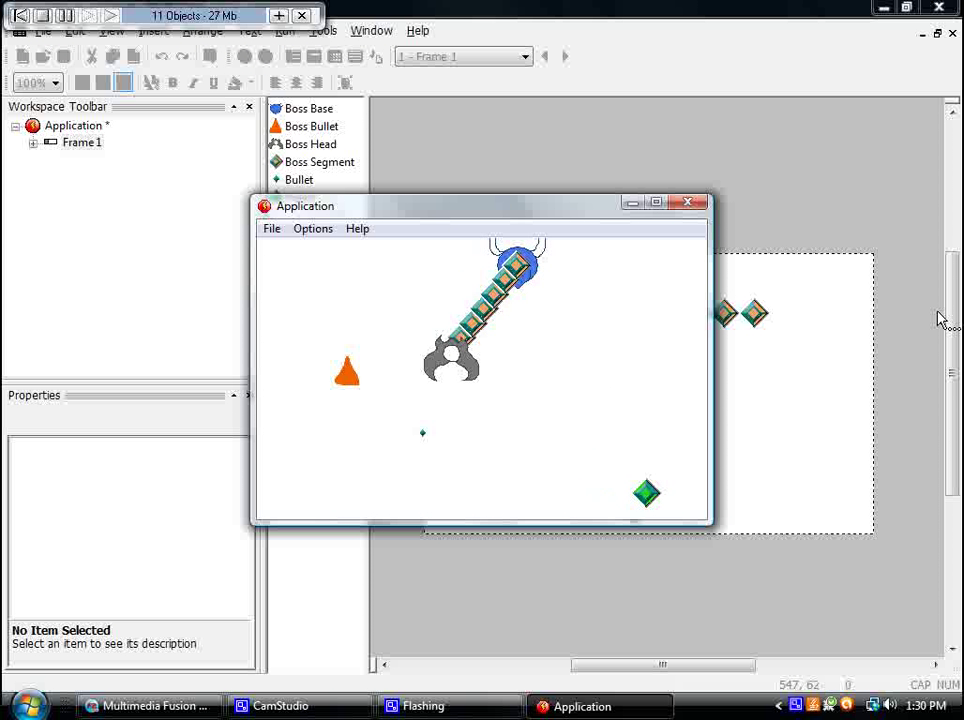
click(690, 204)
Move Boss Base's hot spot down to y=53 below its tip, then test run the frame.
double_click(634, 284)
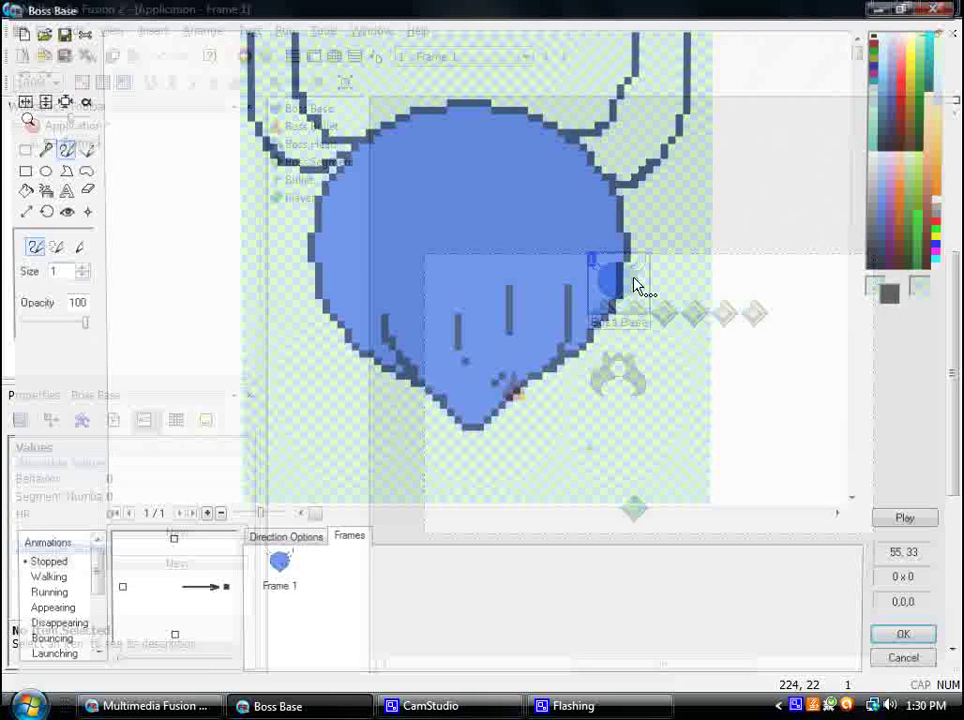
click(58, 211)
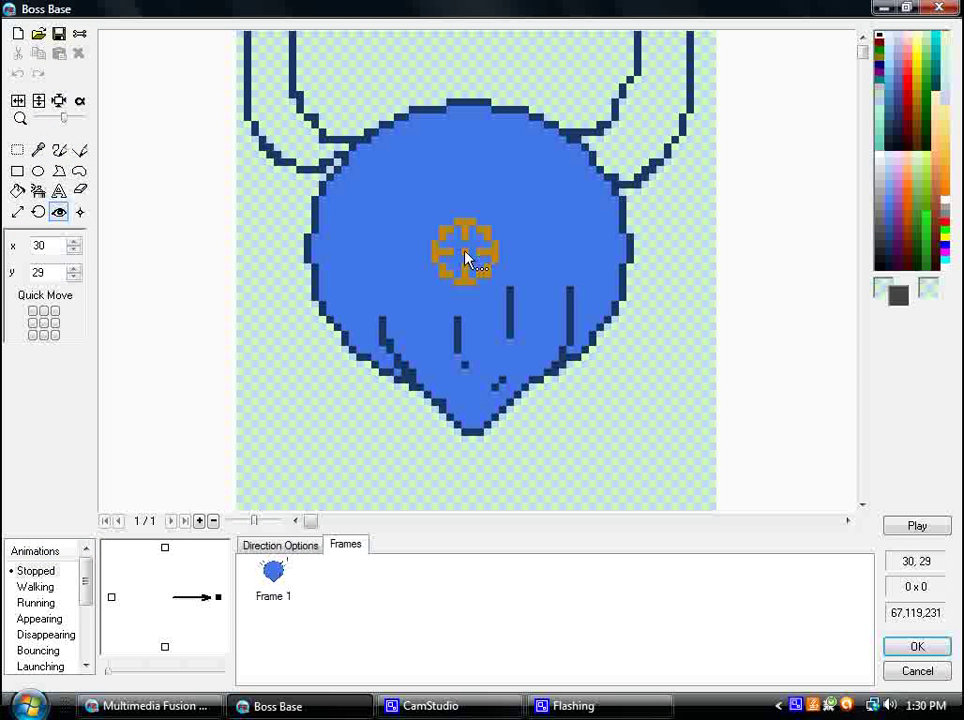
drag(466, 258, 473, 442)
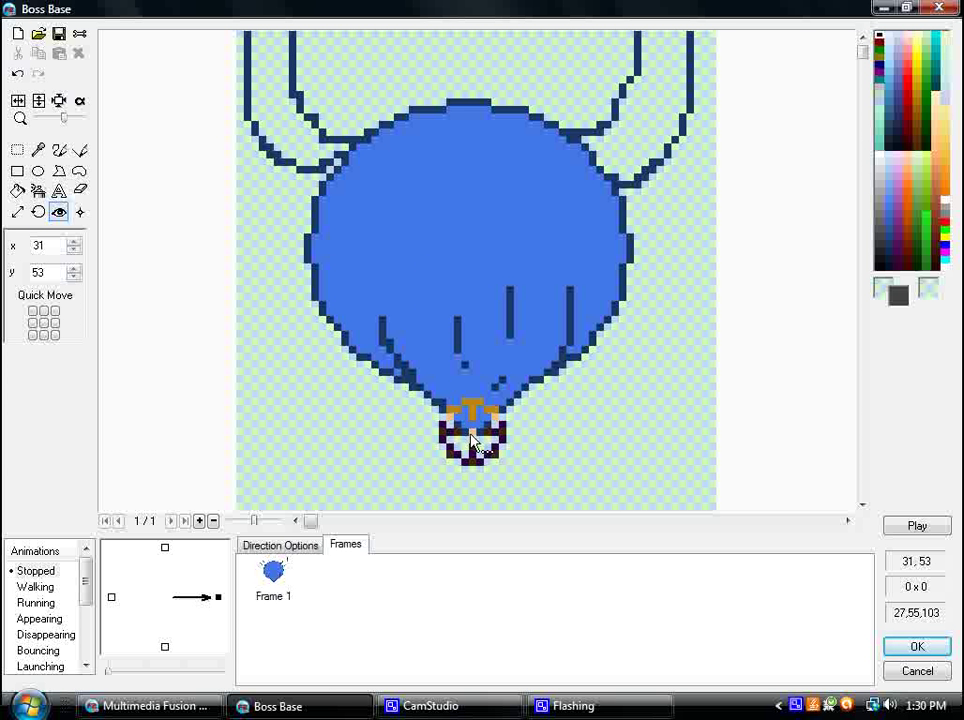
click(918, 647)
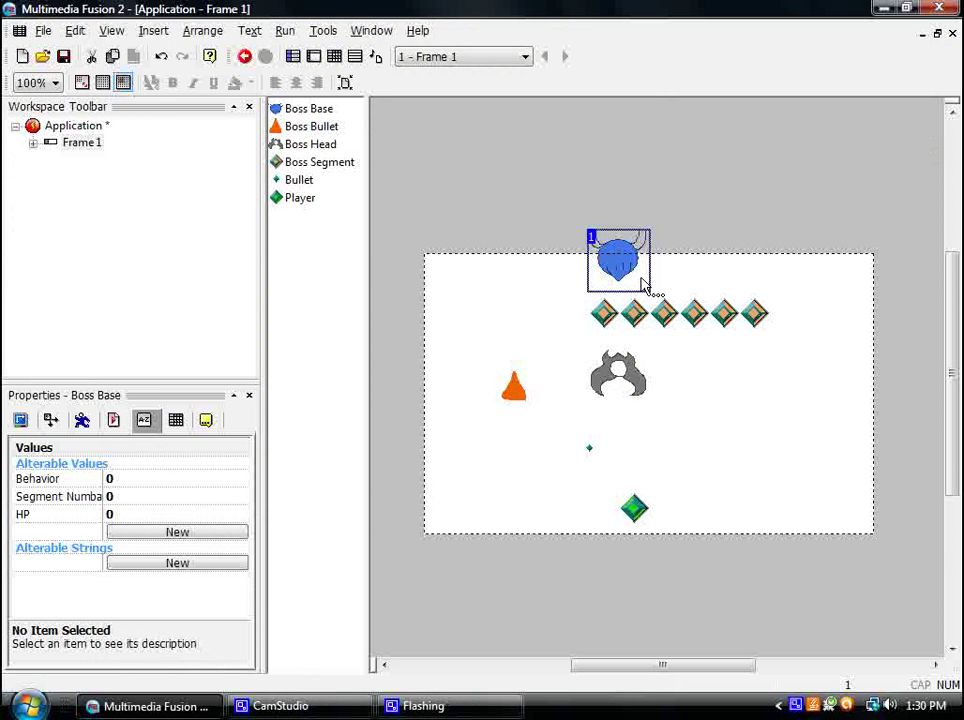
click(284, 30)
click(317, 98)
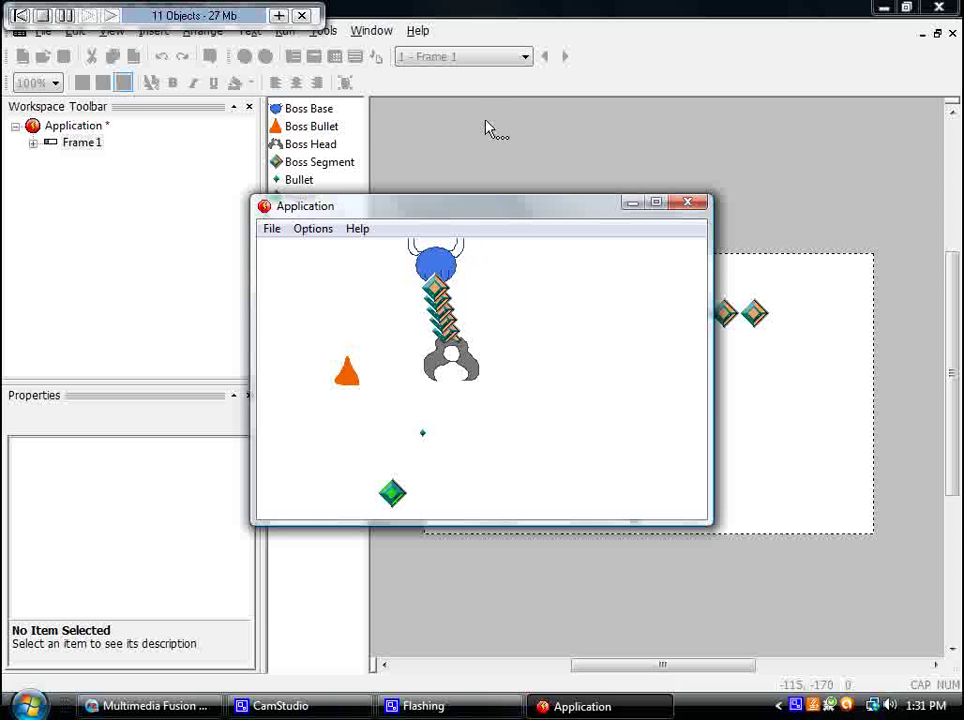
click(687, 202)
Bring Boss Head to the front with Order > To Front.
click(615, 276)
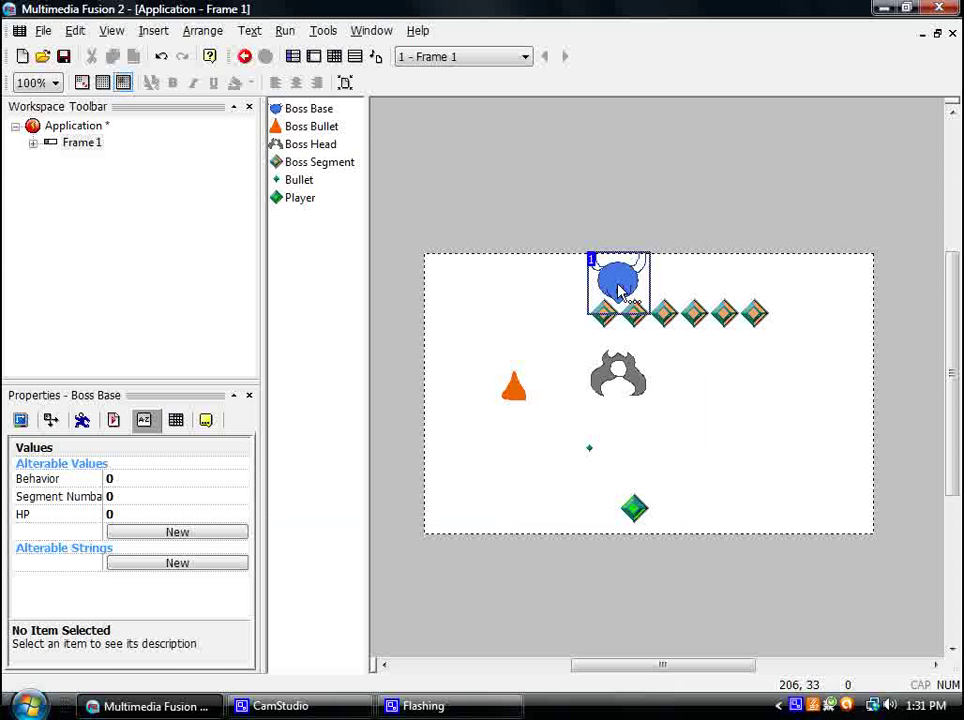
right_click(618, 285)
mouse_move(727, 466)
click(809, 457)
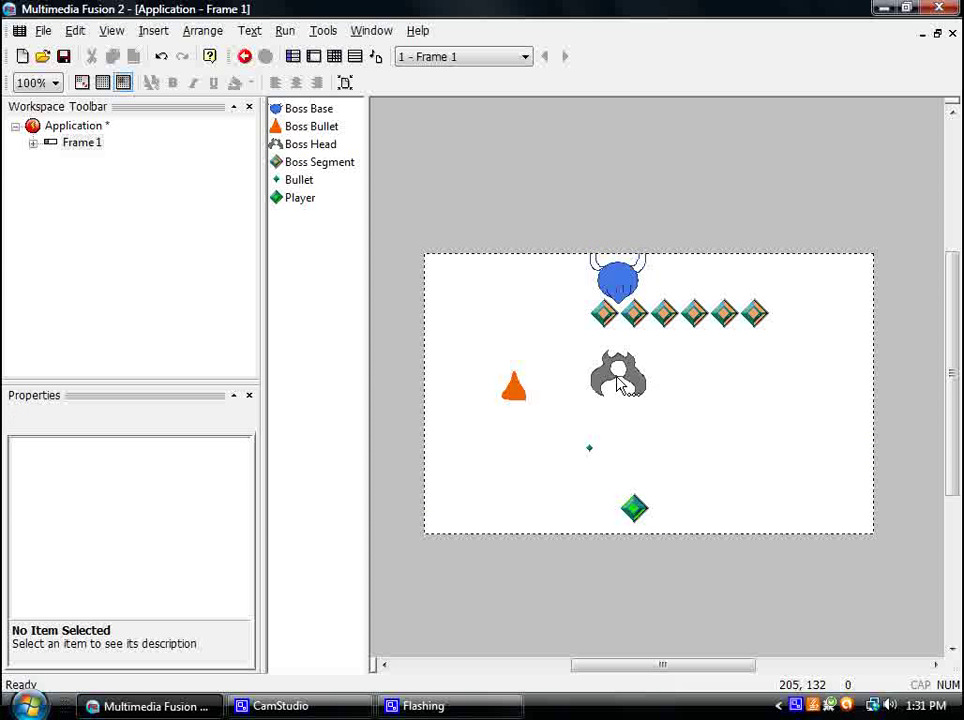
right_click(620, 383)
mouse_move(700, 173)
click(806, 174)
click(588, 435)
click(632, 372)
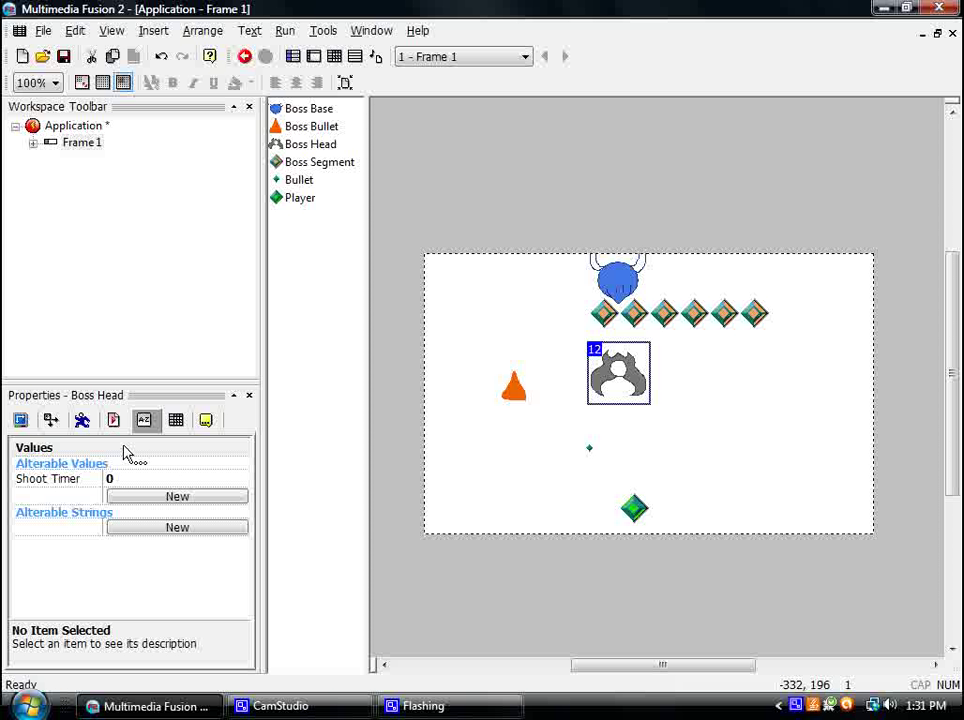
Add Boss Head alterable values B and C, named Sine and Cosine.
click(115, 496)
click(133, 514)
double_click(85, 498)
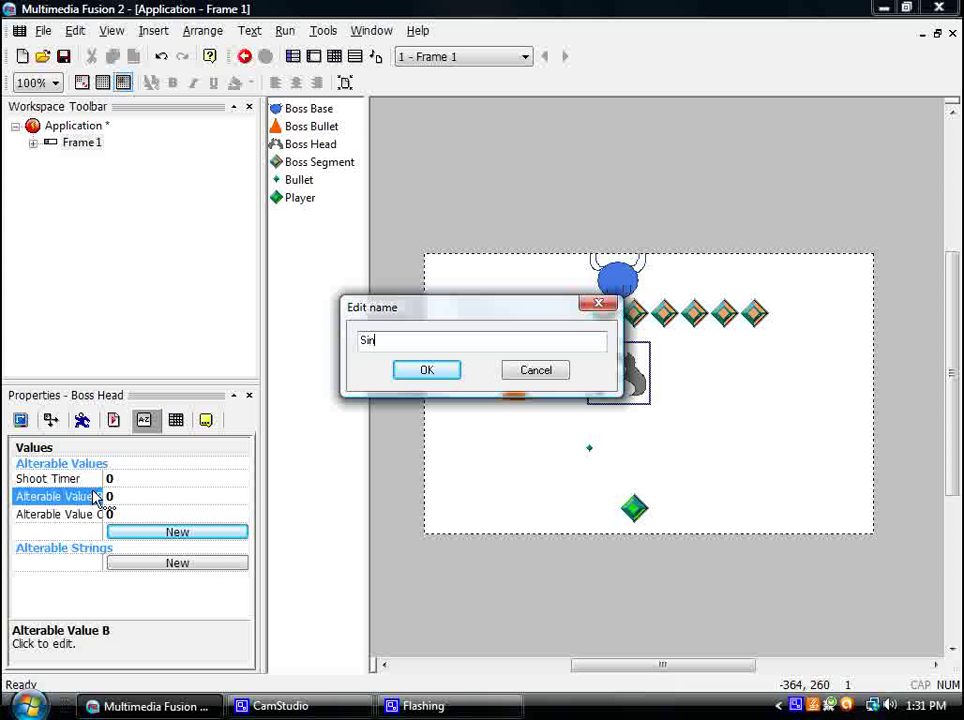
key(Return)
double_click(78, 516)
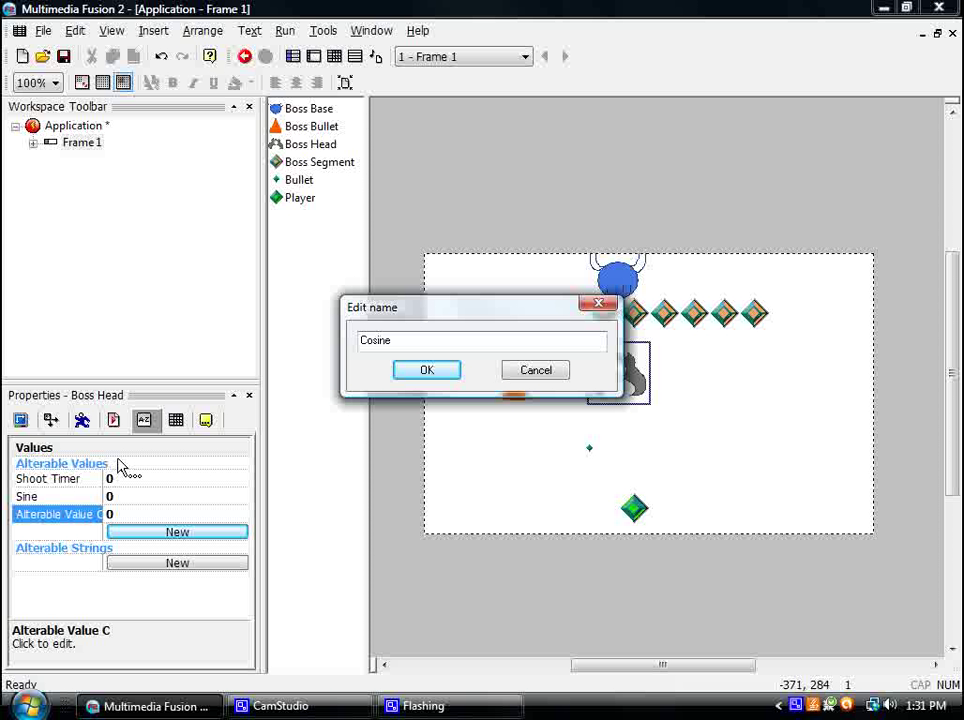
text(Cosine)
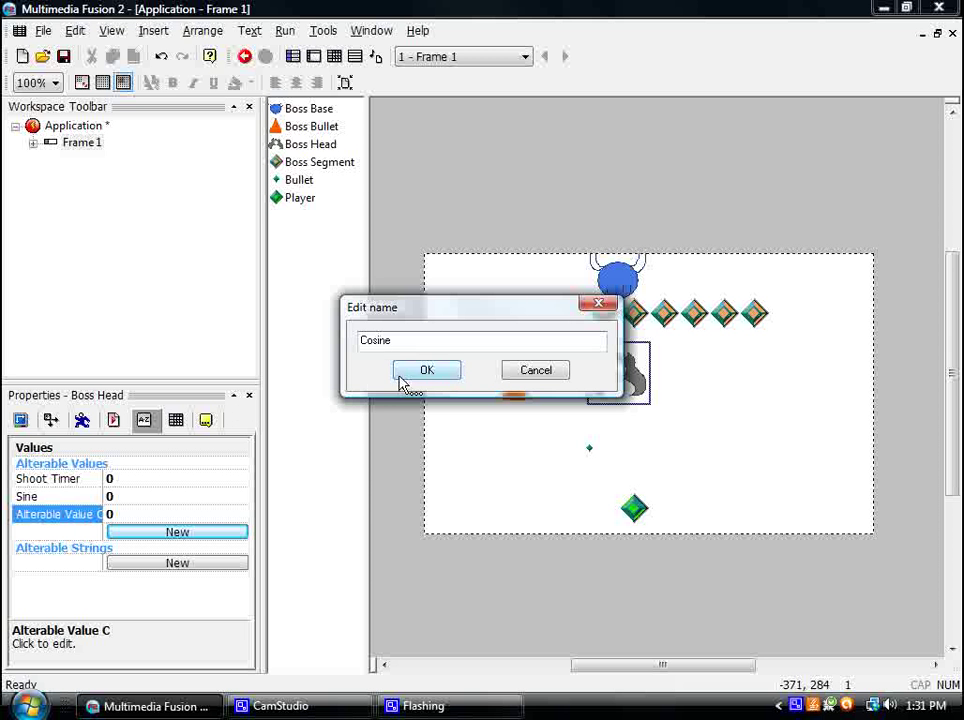
click(404, 374)
Insert an event group named Head in the Event Editor.
click(334, 57)
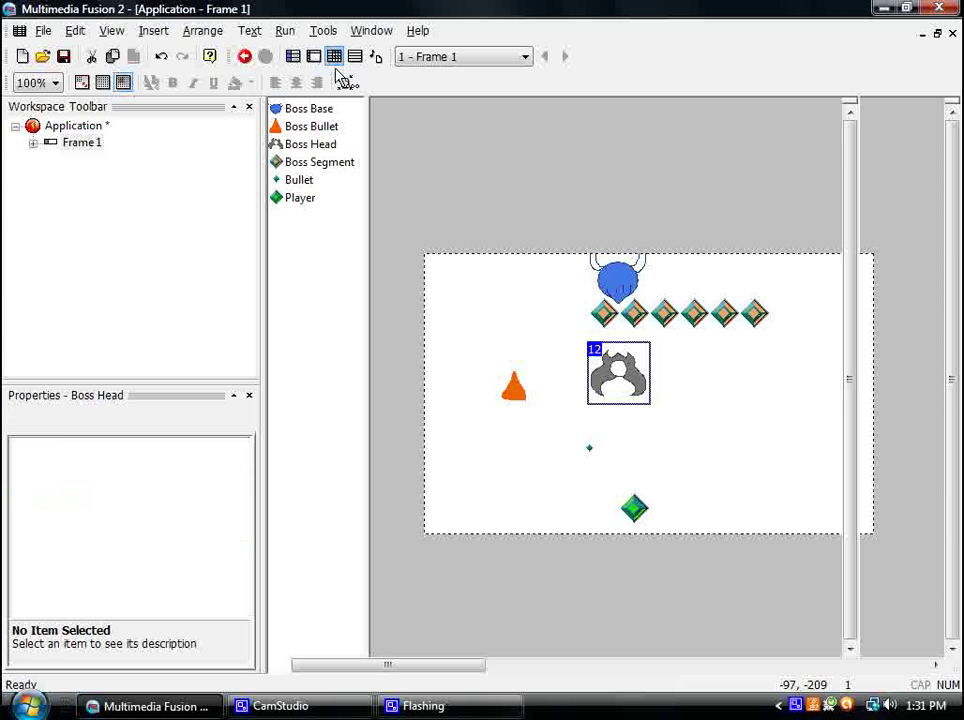
right_click(297, 467)
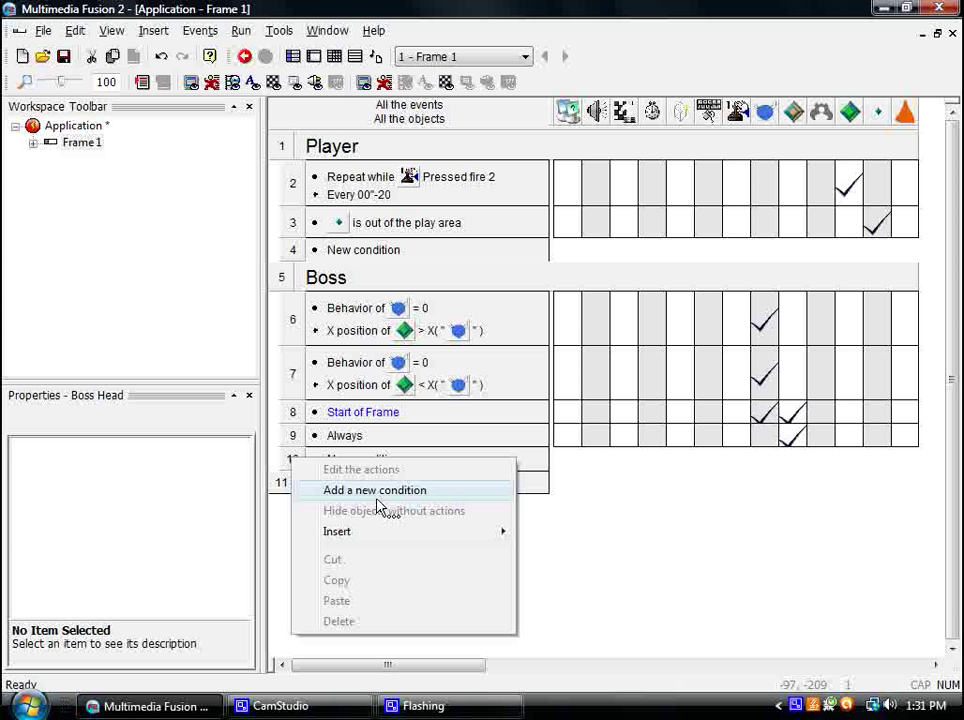
mouse_move(312, 531)
click(578, 572)
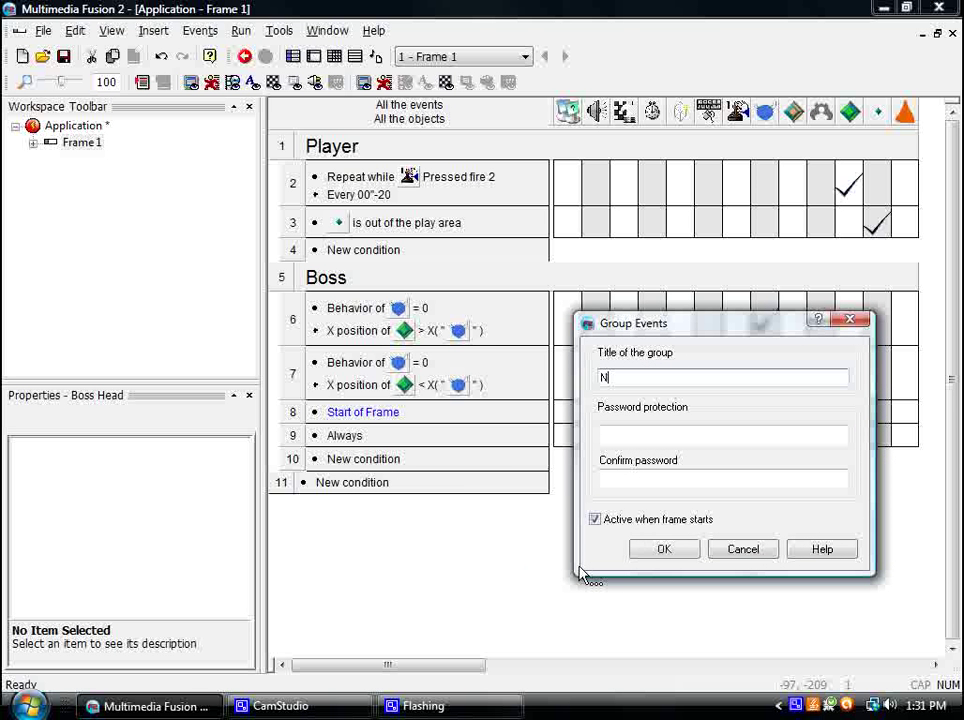
text(He)
click(663, 551)
Insert a second event group named Body.
right_click(317, 318)
mouse_move(420, 394)
click(572, 436)
text(Boduy)
key(BackSpace)
key(BackSpace)
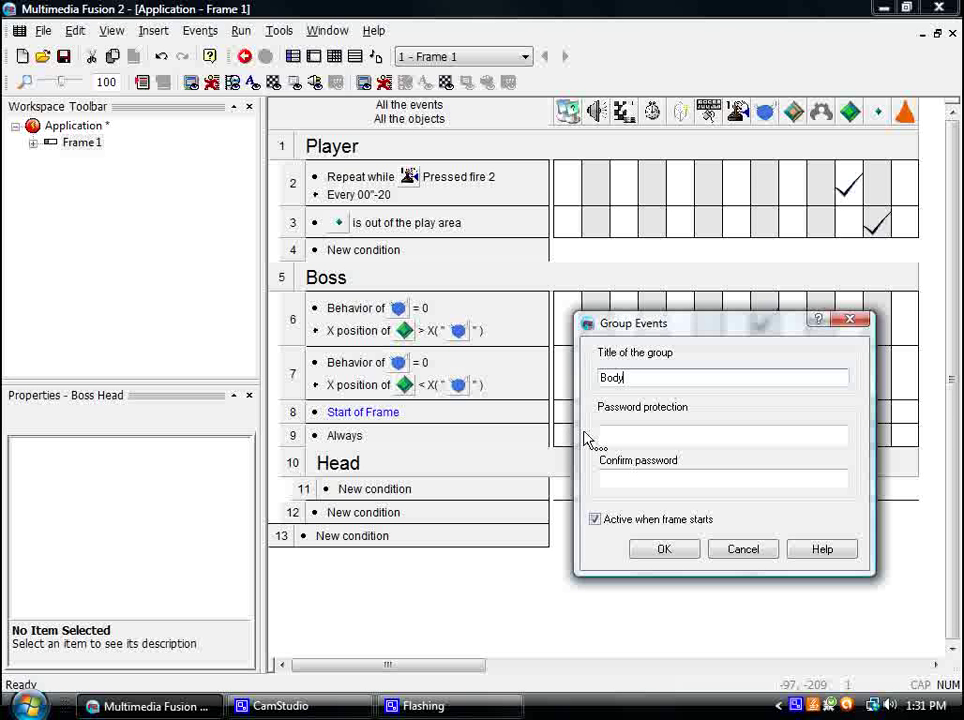
text(y)
click(686, 550)
Drag the existing boss events into the Body group.
click(299, 487)
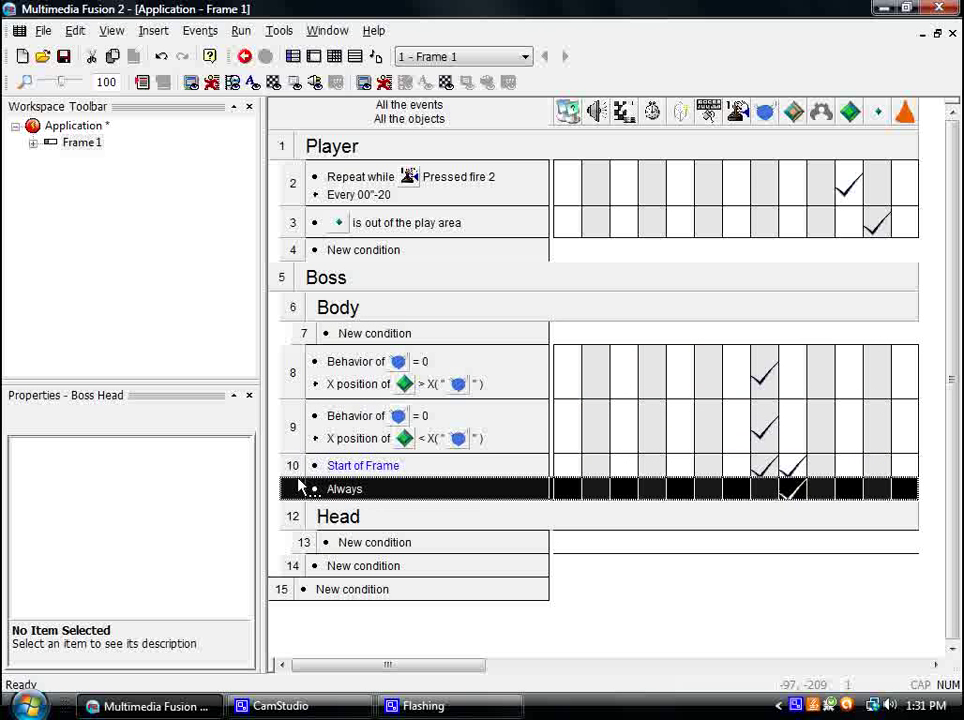
shift+click(297, 355)
drag(303, 357, 370, 333)
scroll(424, 530, down, 1)
double_click(428, 518)
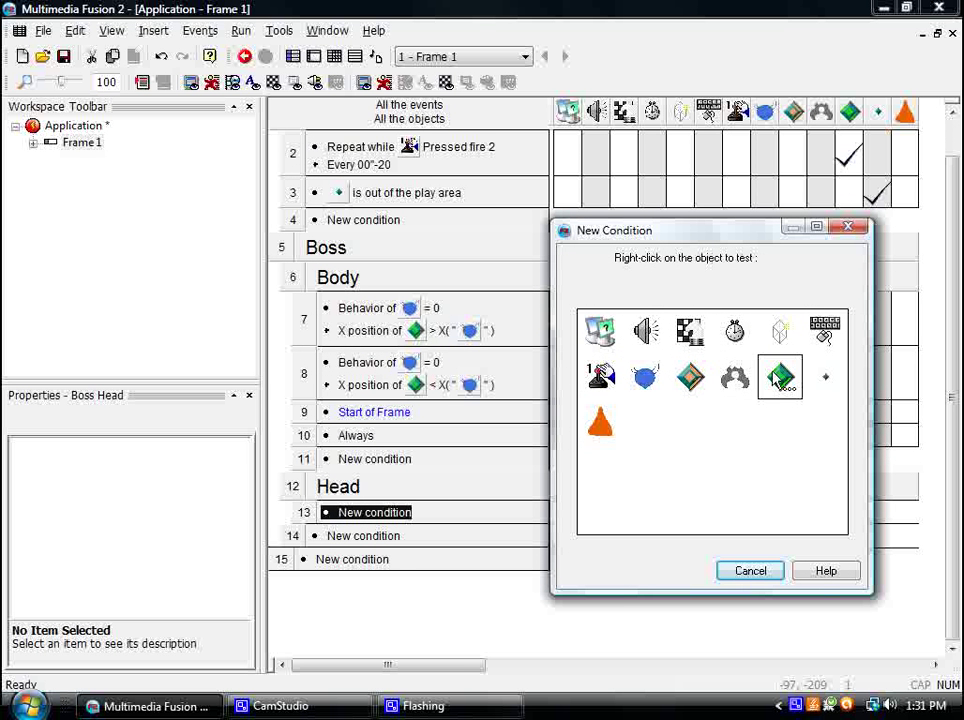
Give the Head group an Always event and start a Set X Coordinate action for Boss Head.
right_click(604, 334)
click(645, 340)
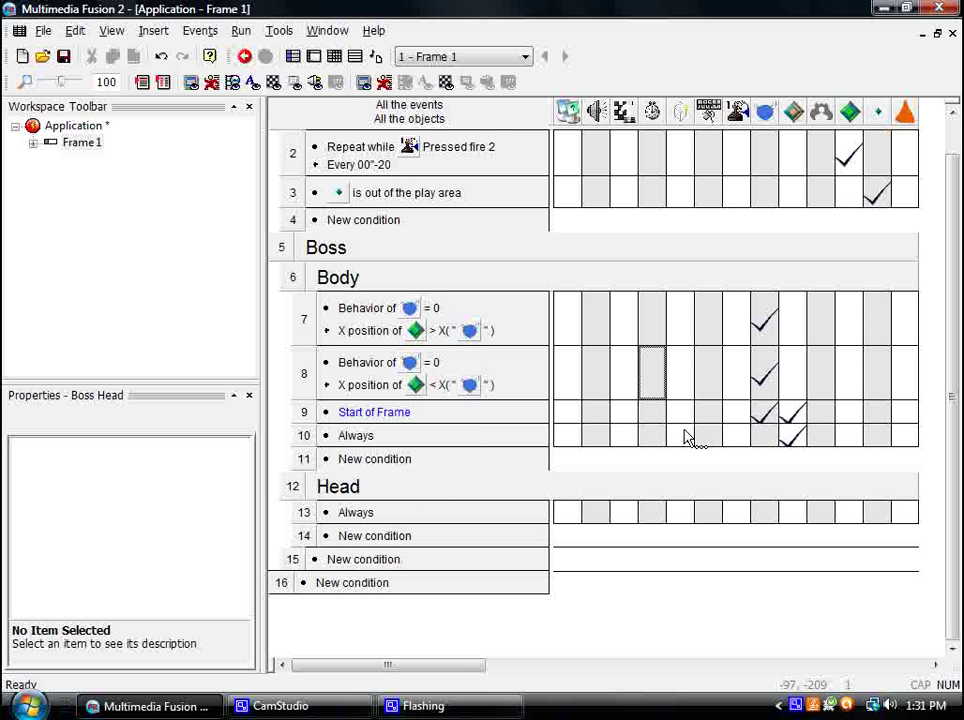
right_click(818, 519)
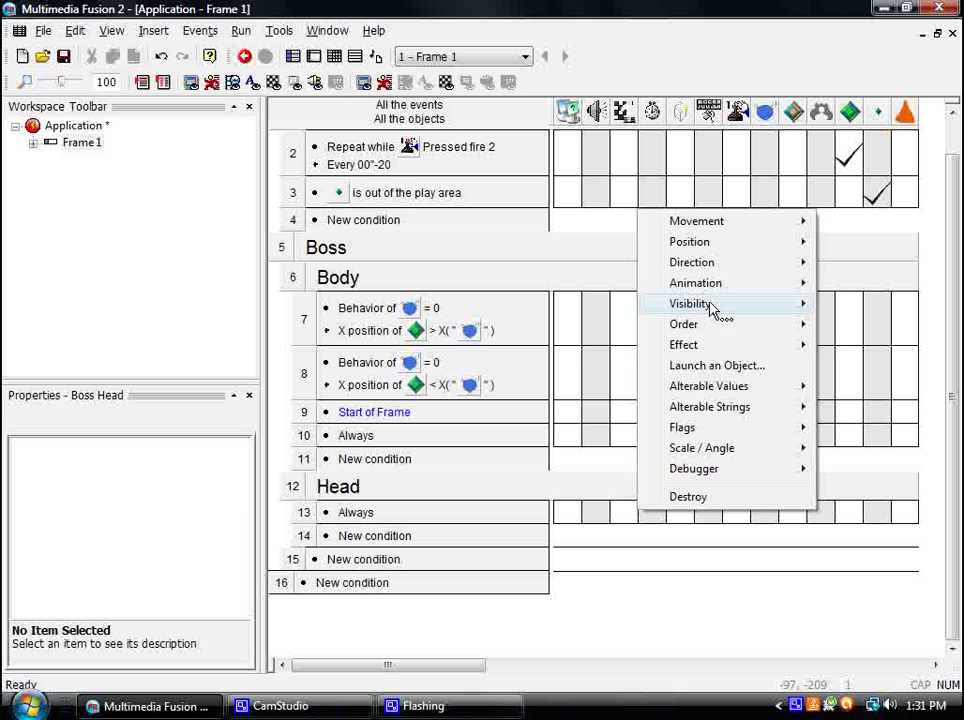
mouse_move(697, 247)
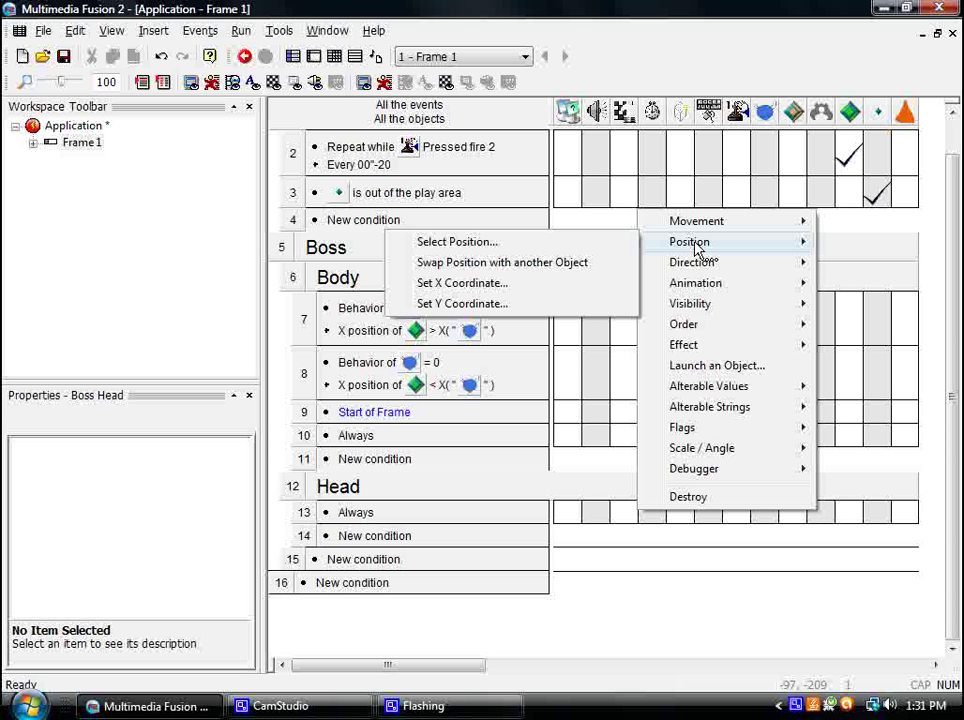
click(495, 283)
Enter Cos(Cosine("Boss Head"))*30 as the start of the X expression.
click(507, 460)
click(734, 413)
right_click(736, 376)
mouse_move(790, 468)
mouse_move(660, 484)
click(788, 276)
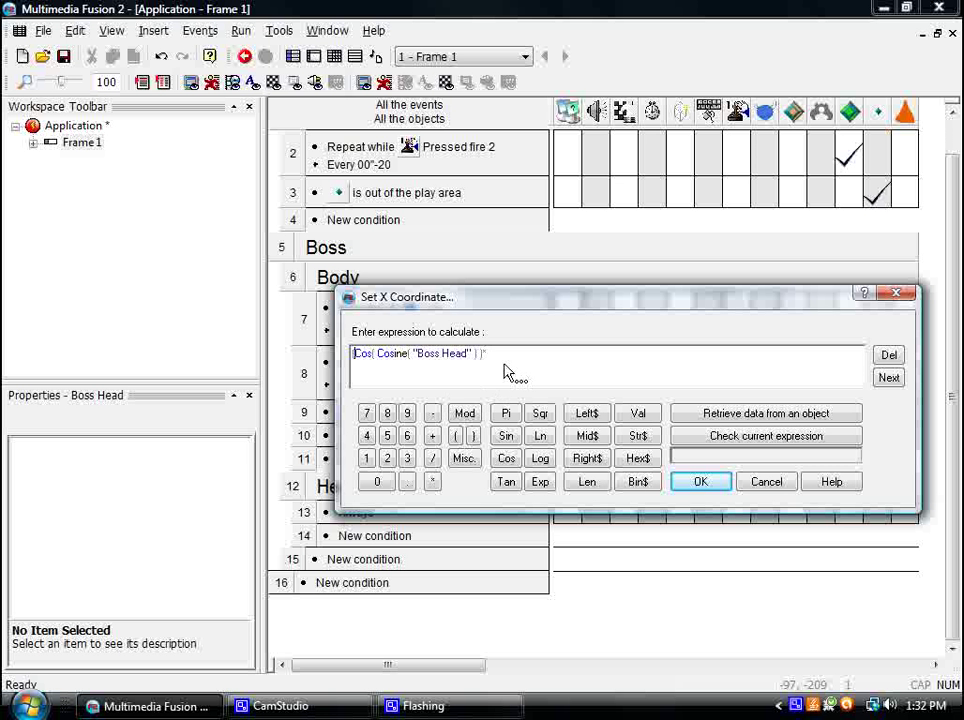
click(407, 436)
click(377, 481)
Add + X("Boss Base") to the expression and confirm it.
click(433, 436)
click(765, 413)
right_click(644, 373)
mouse_move(667, 445)
click(607, 443)
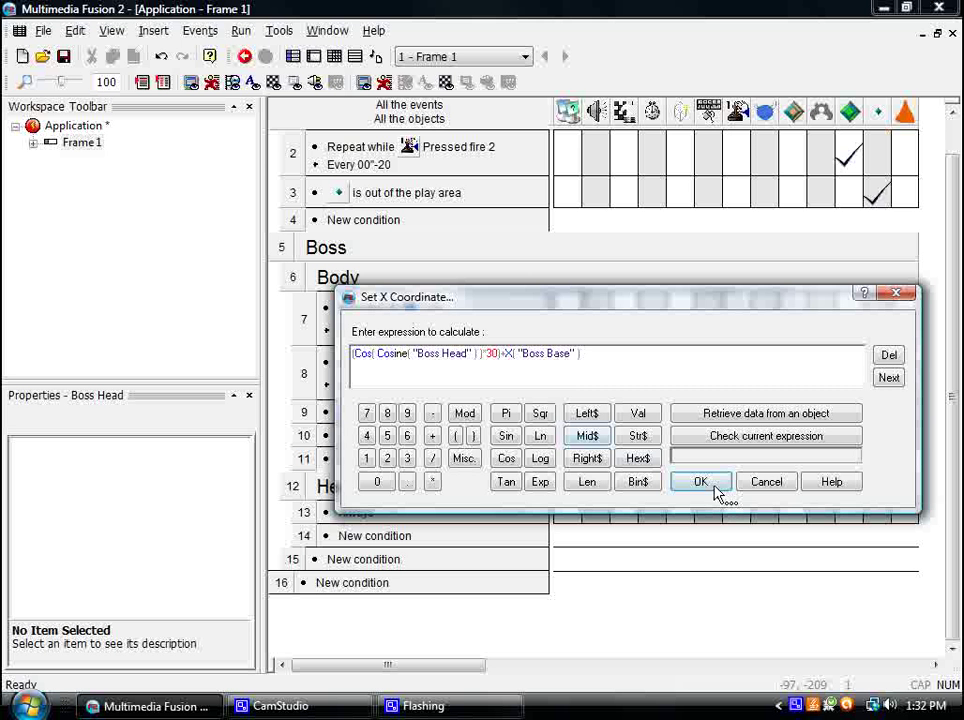
click(712, 486)
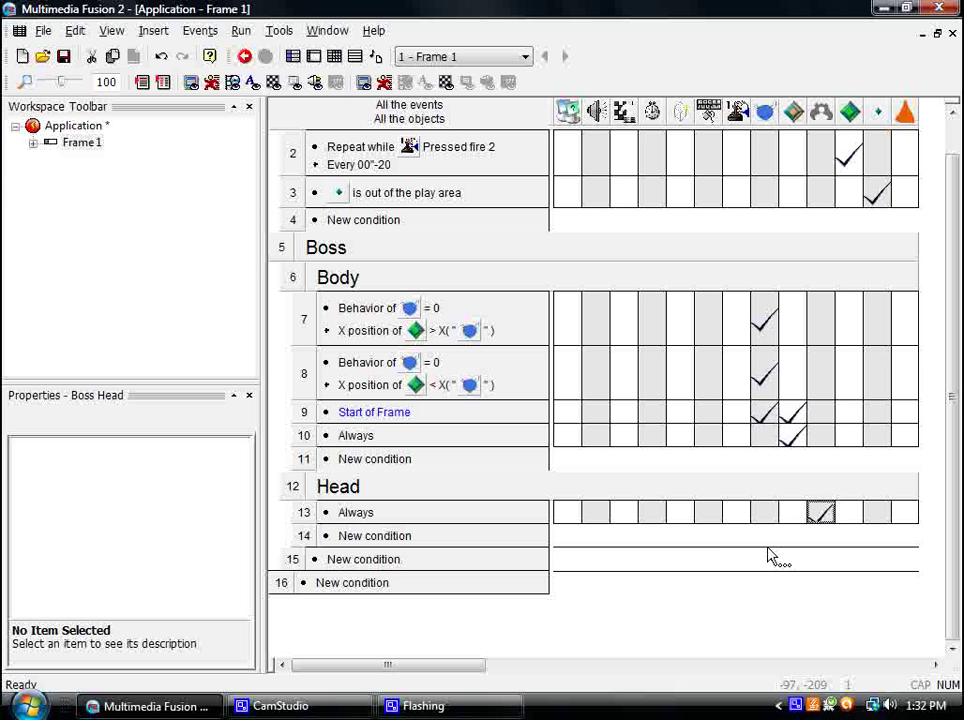
Start Boss Head's Set Y Coordinate expression with Sin(Sine("Boss Head")).
right_click(822, 513)
mouse_move(718, 193)
click(484, 256)
click(506, 435)
click(766, 413)
right_click(643, 380)
click(734, 372)
right_click(740, 375)
mouse_move(800, 469)
mouse_move(604, 468)
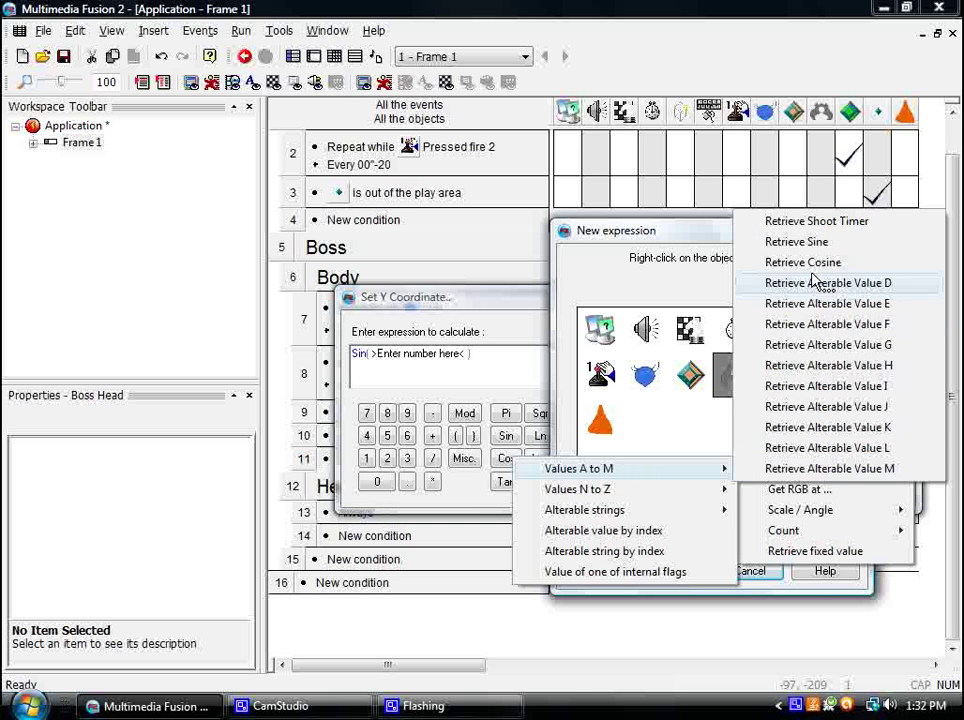
click(797, 241)
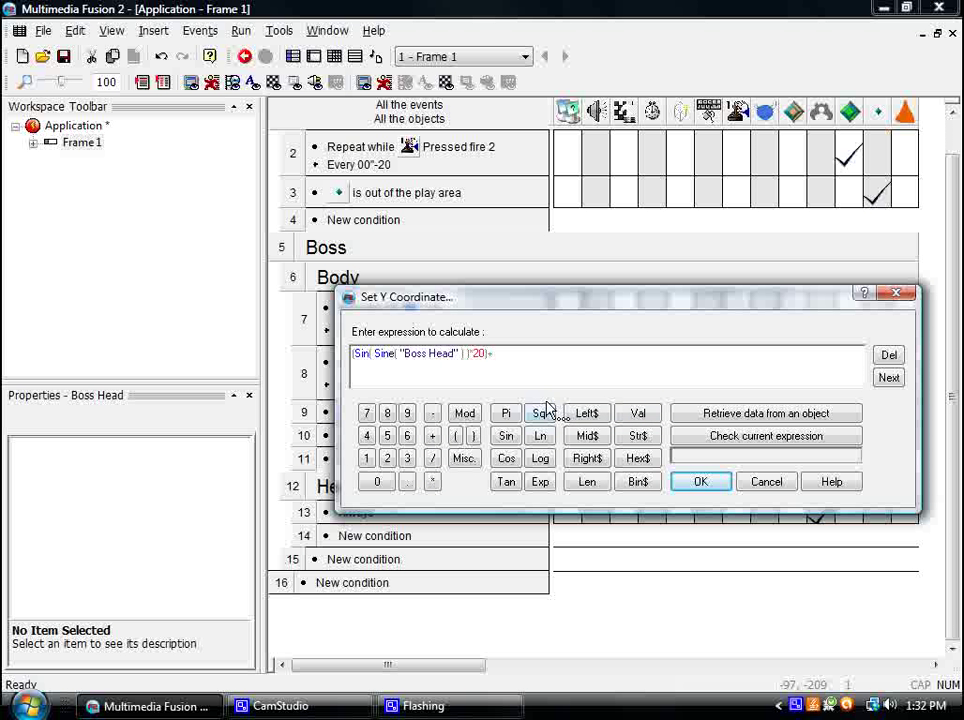
Finish the Y expression as Sin(Sine("Boss Head"))*20+Y("Boss Base")+100 and confirm it.
click(686, 418)
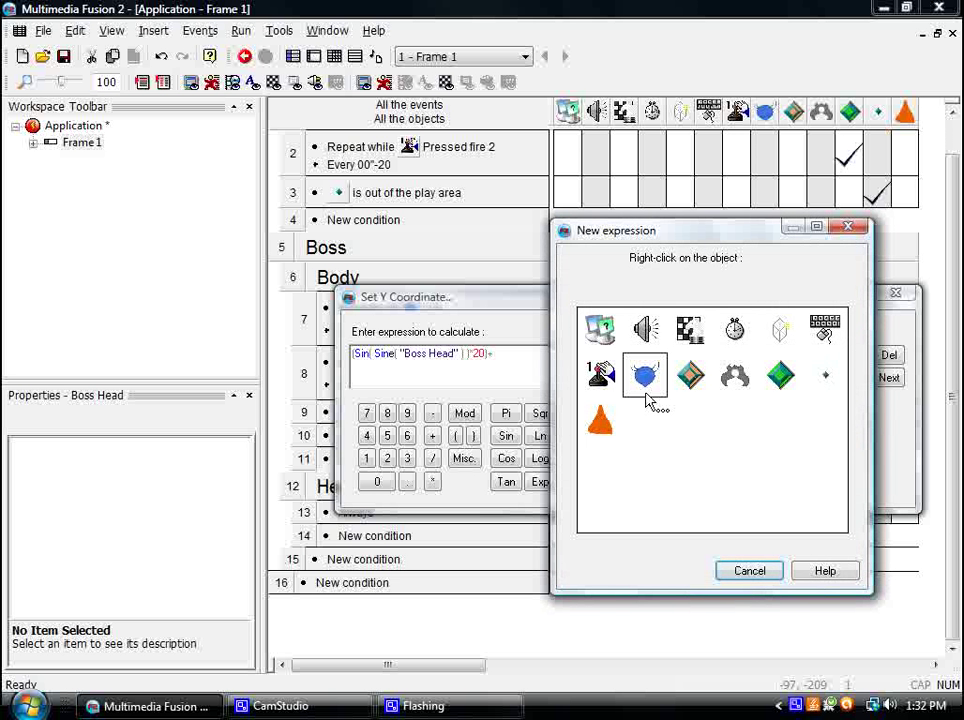
right_click(645, 388)
mouse_move(690, 462)
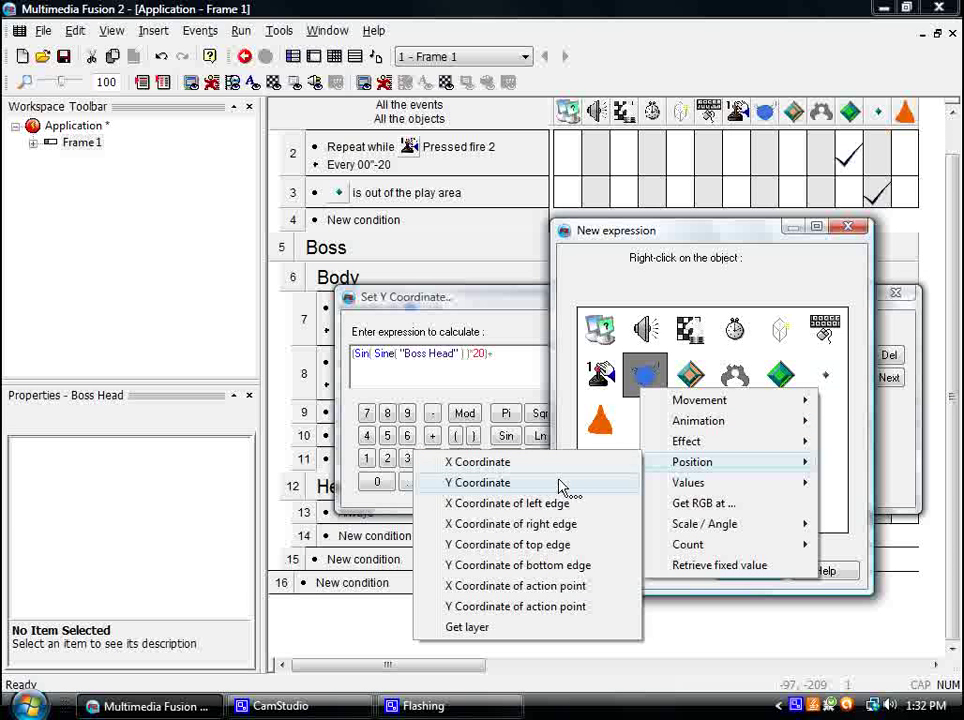
click(559, 484)
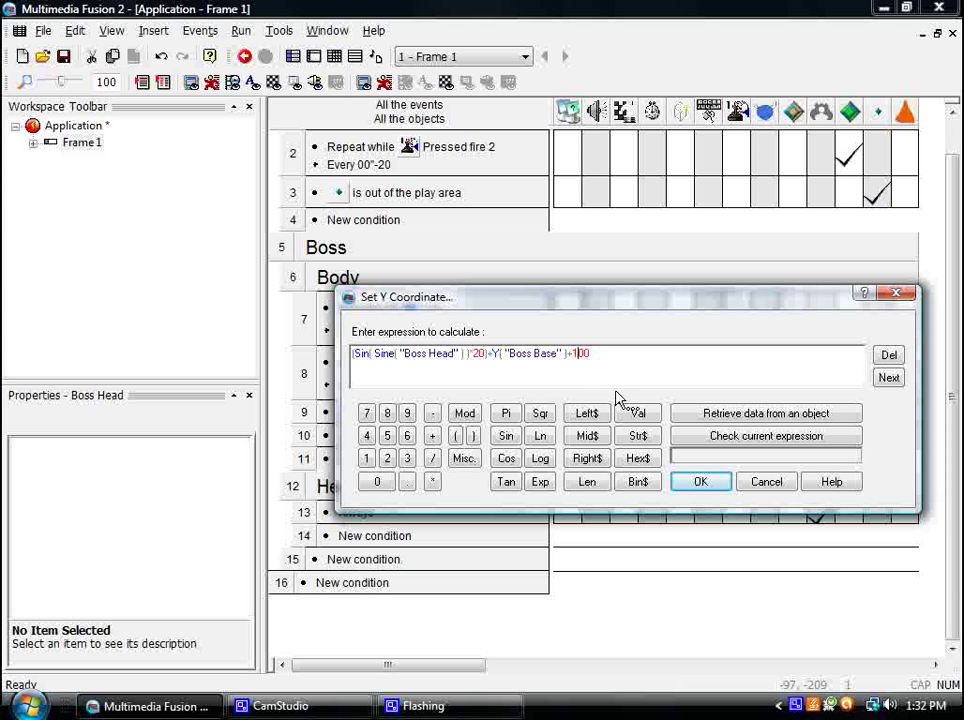
click(700, 481)
Test-run the frame, close it, and copy the Always condition into a new event.
click(241, 30)
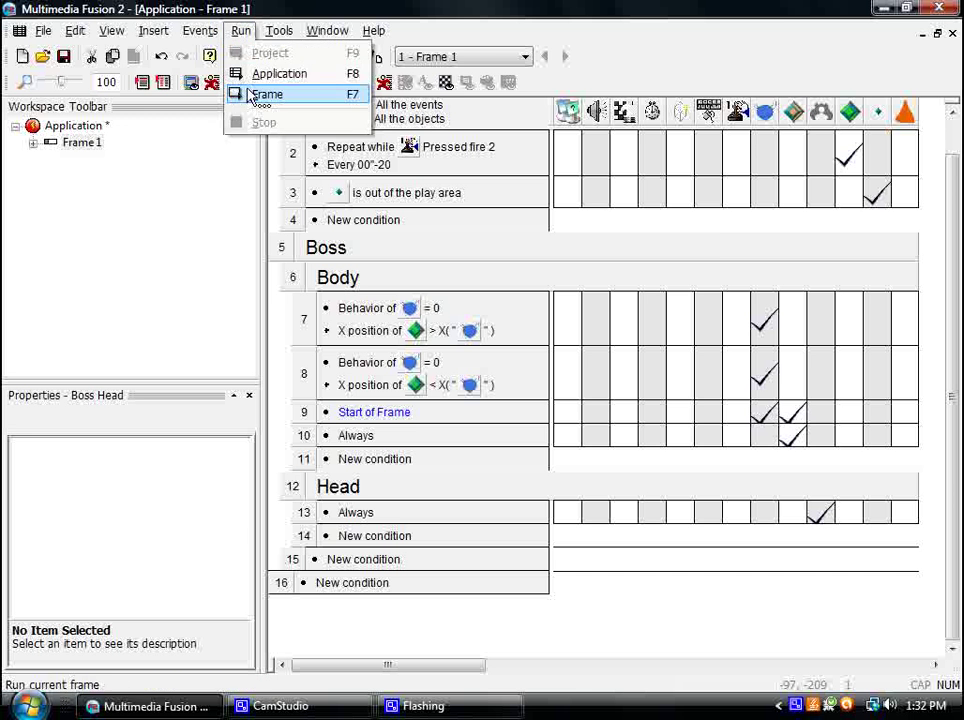
click(252, 96)
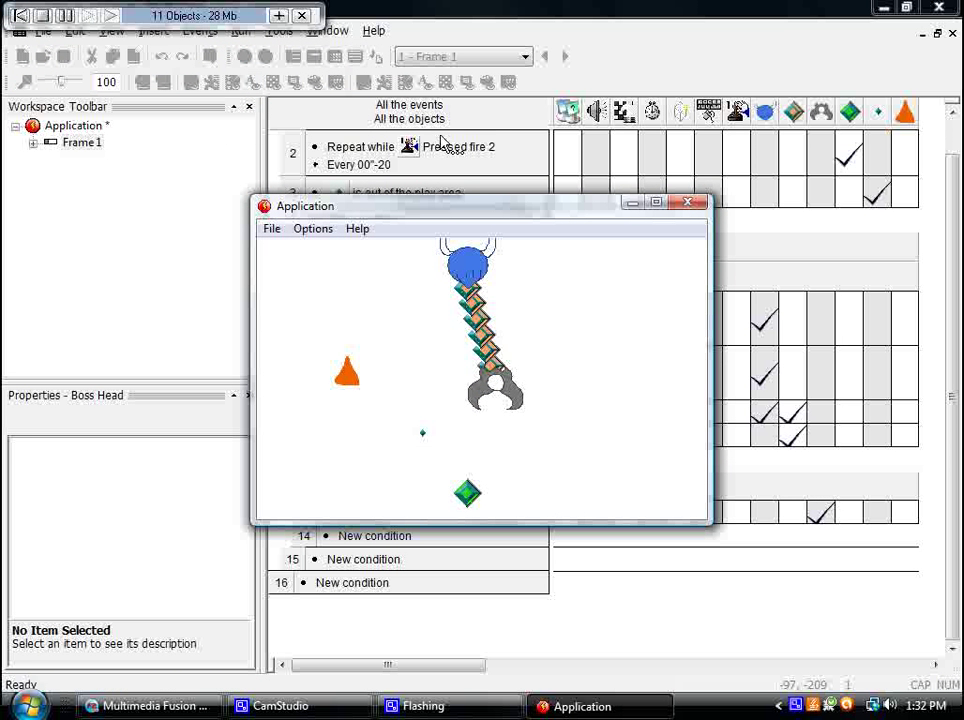
click(688, 205)
drag(350, 512, 372, 540)
Make the new Always event add 6 to Boss Head's Sine value.
right_click(818, 530)
mouse_move(693, 418)
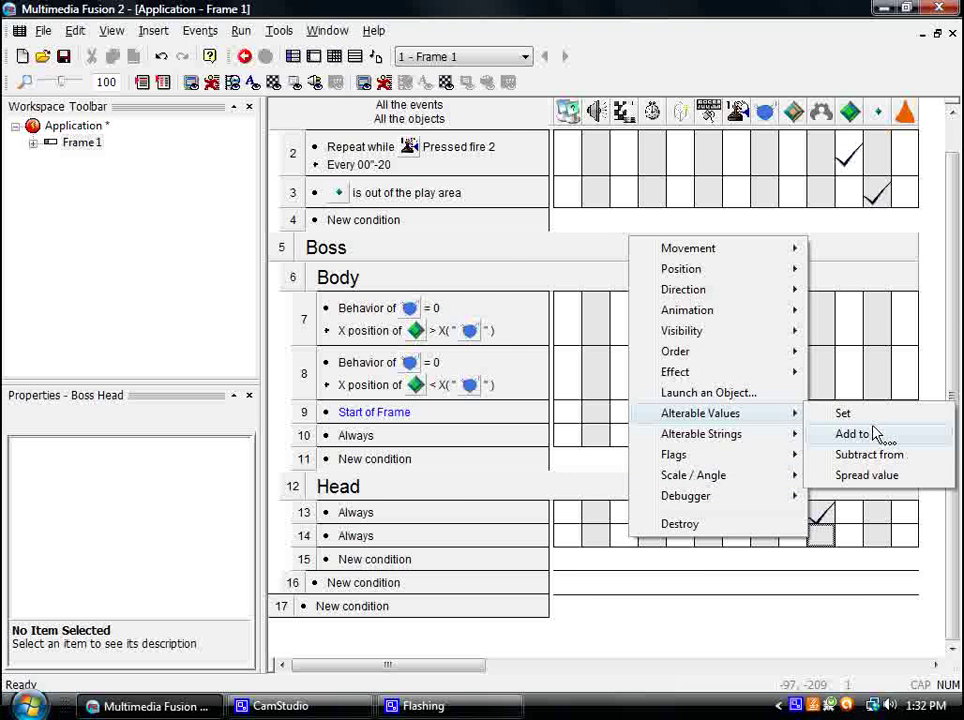
click(855, 434)
click(544, 312)
click(523, 337)
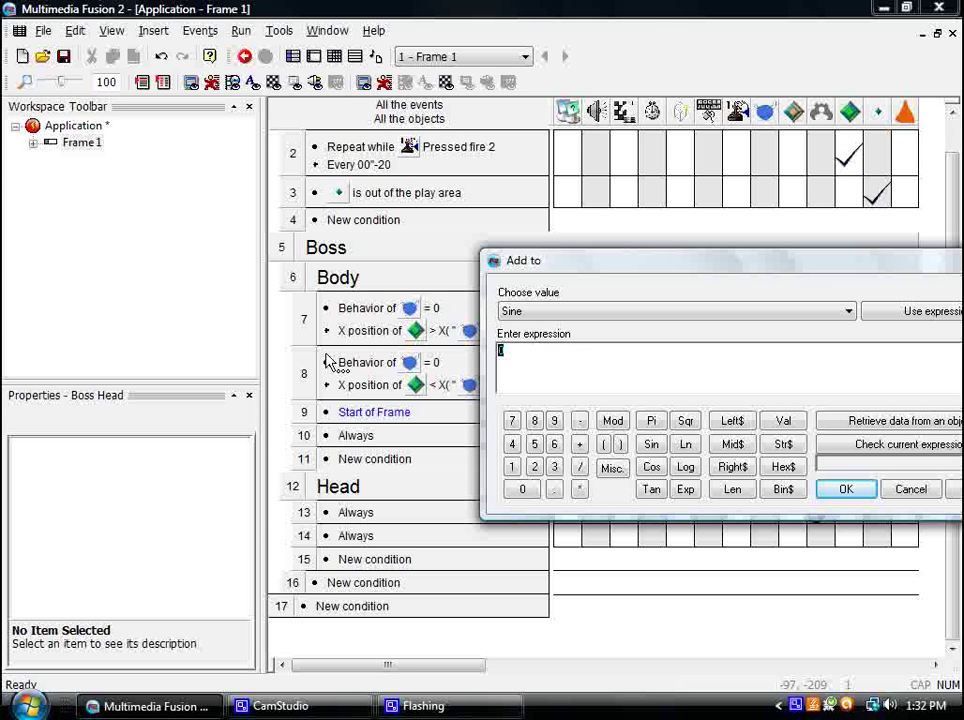
key(Return)
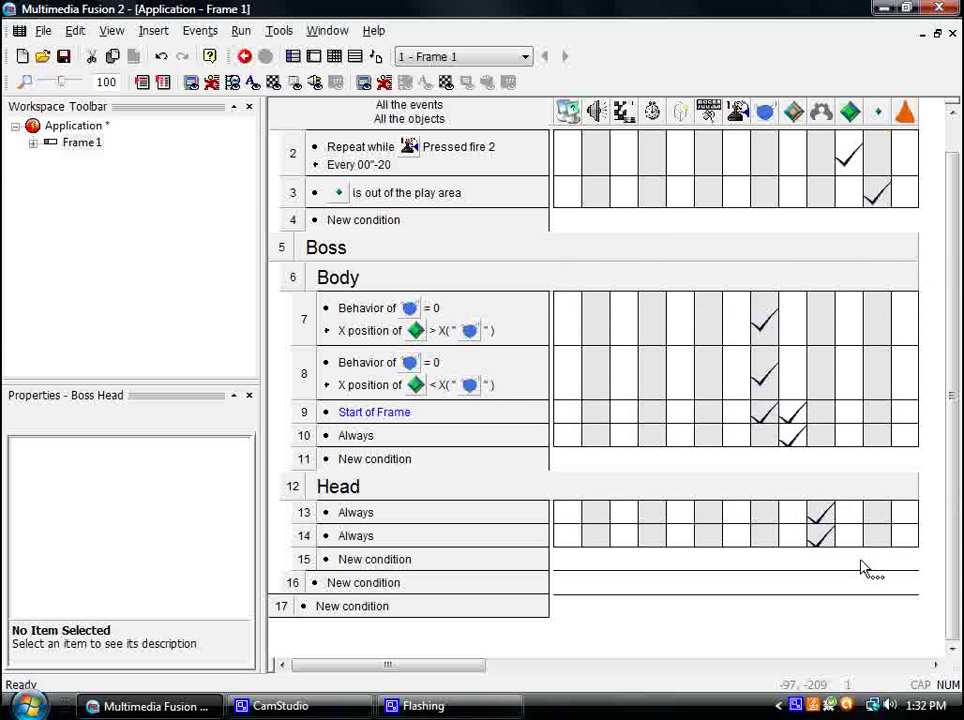
Add a second action in the same event that adds to Boss Head's Cosine value.
right_click(833, 537)
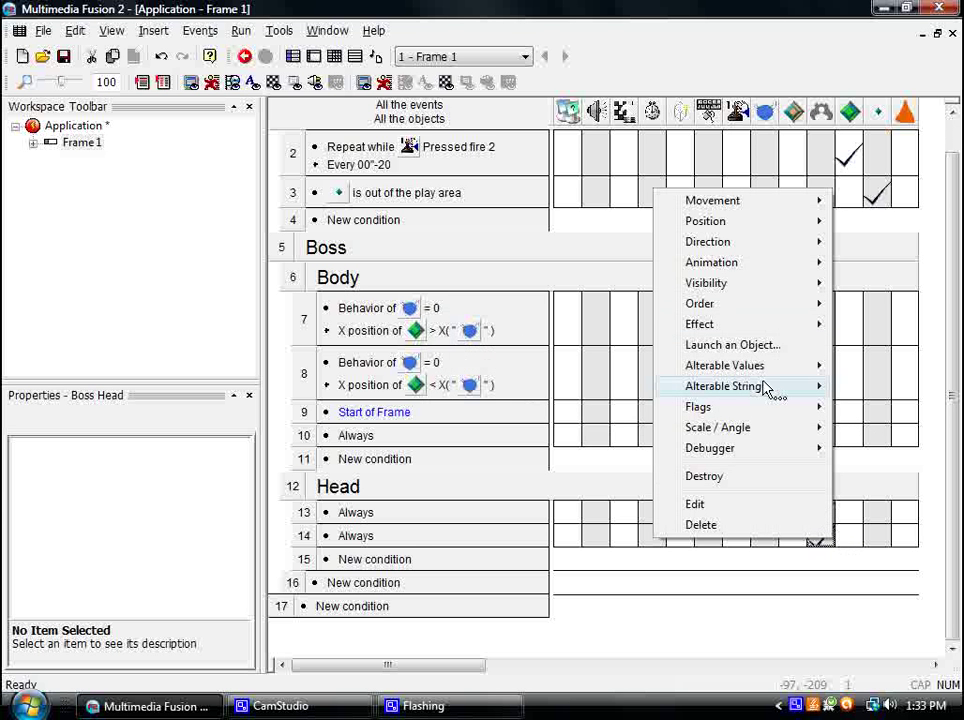
mouse_move(778, 372)
click(577, 387)
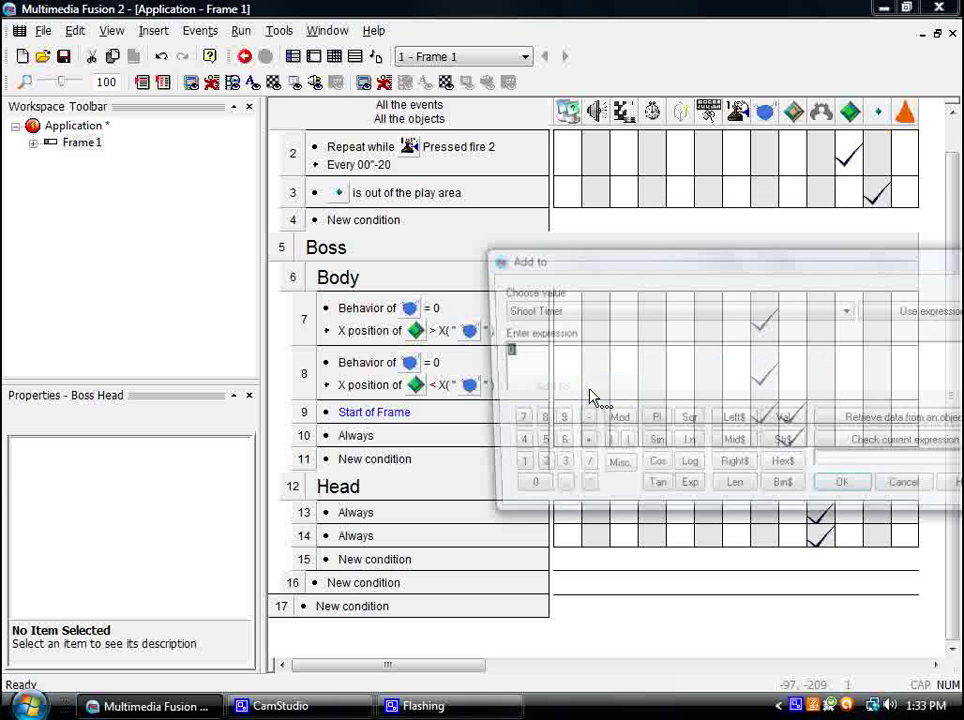
click(577, 312)
click(530, 360)
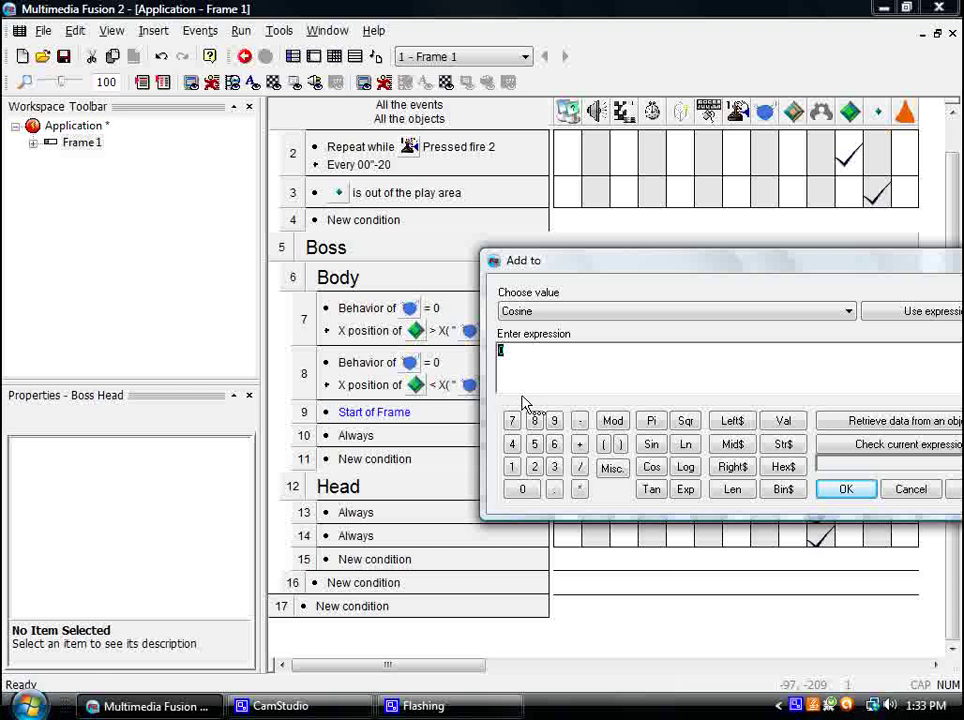
click(825, 490)
click(241, 30)
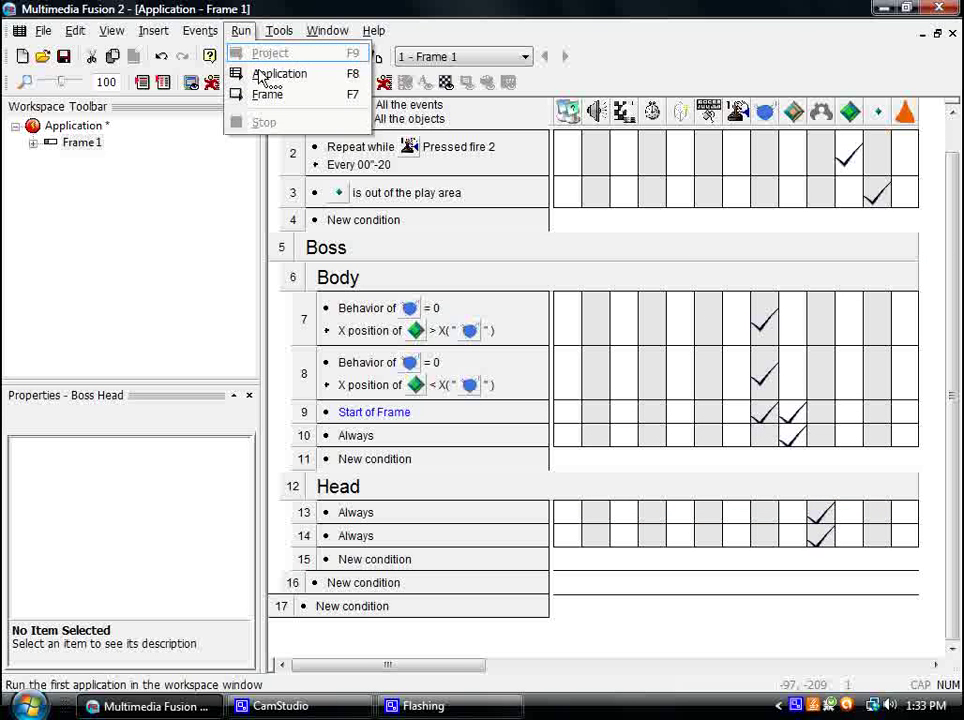
click(262, 73)
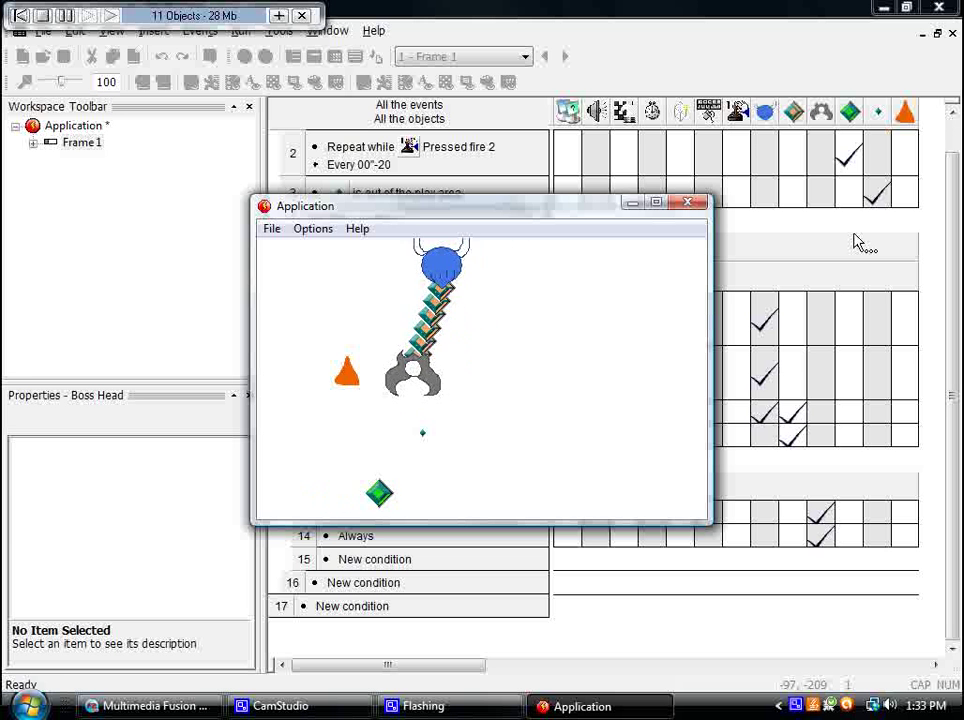
click(687, 203)
scroll(760, 490, up, 1)
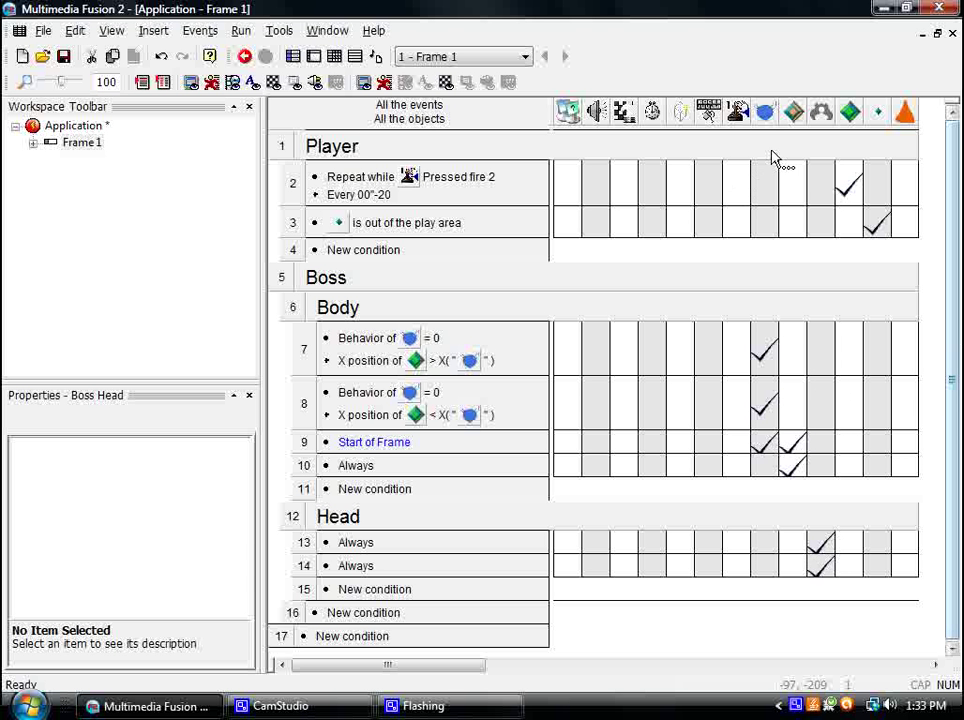
Review row 7's Set X Coordinate action for the base without changing it.
right_click(766, 352)
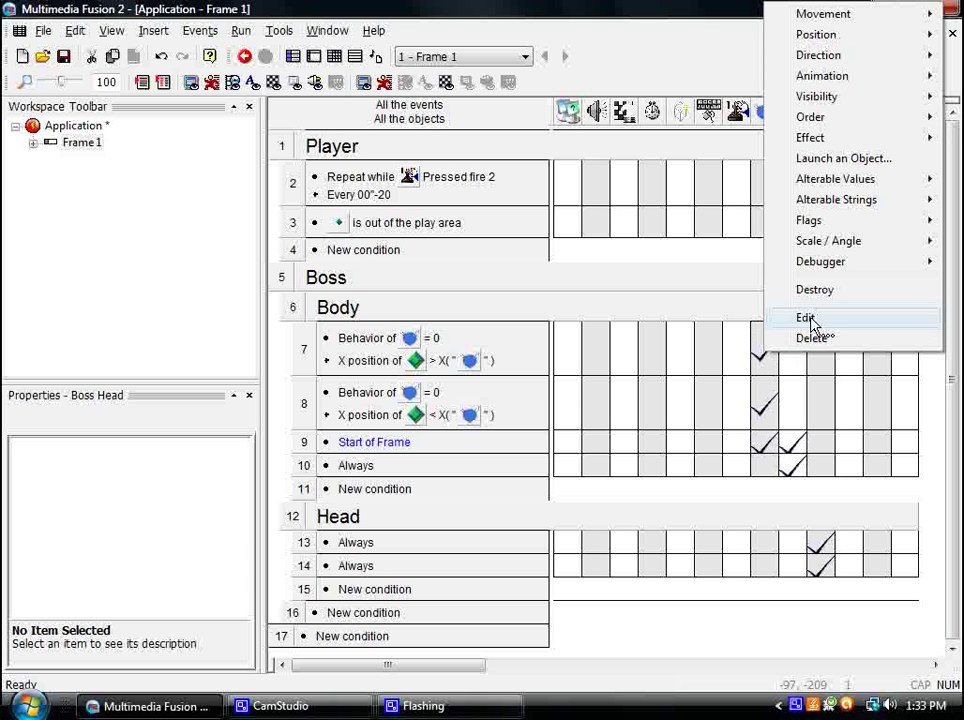
click(808, 319)
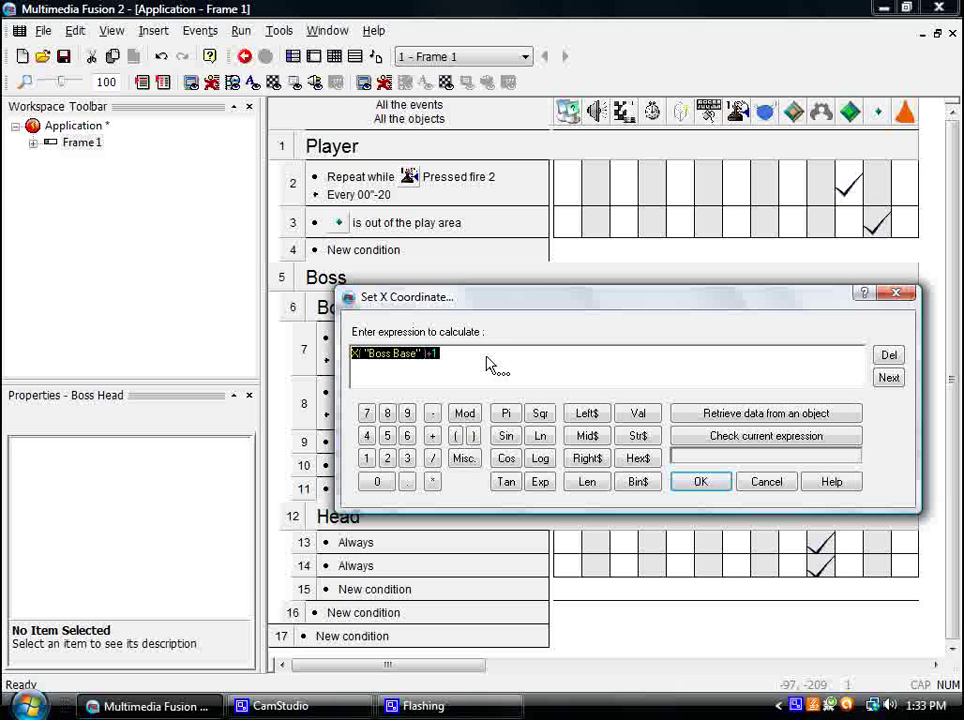
click(699, 482)
Change row 8's base step to X("Boss Base")-2 and return to the Frame Editor.
right_click(766, 396)
click(808, 358)
double_click(428, 383)
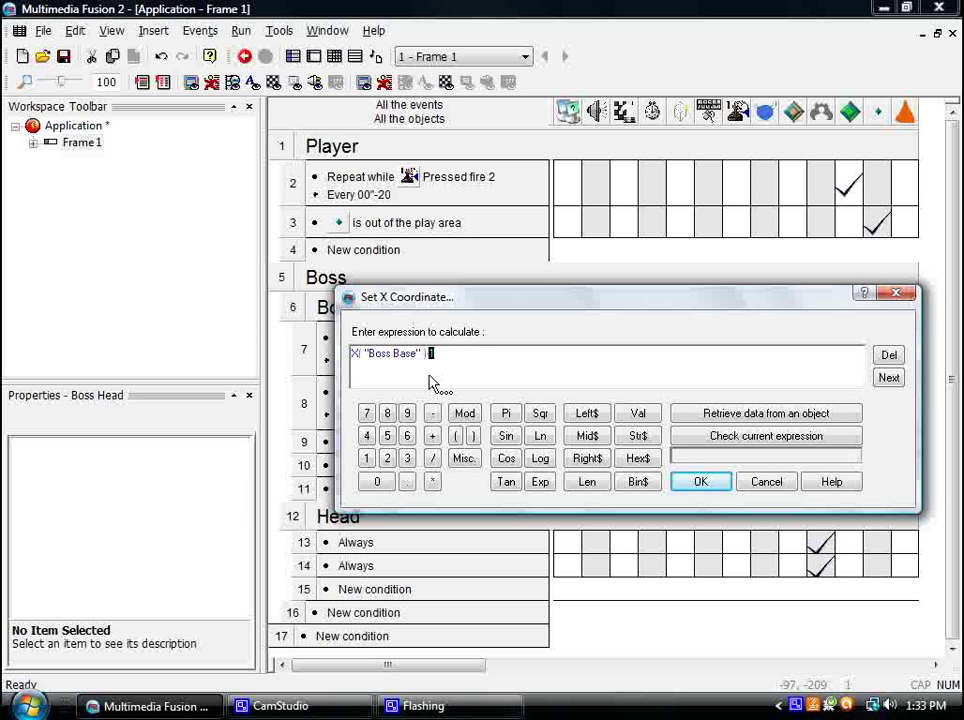
text(2)
click(699, 482)
key(ctrl+m)
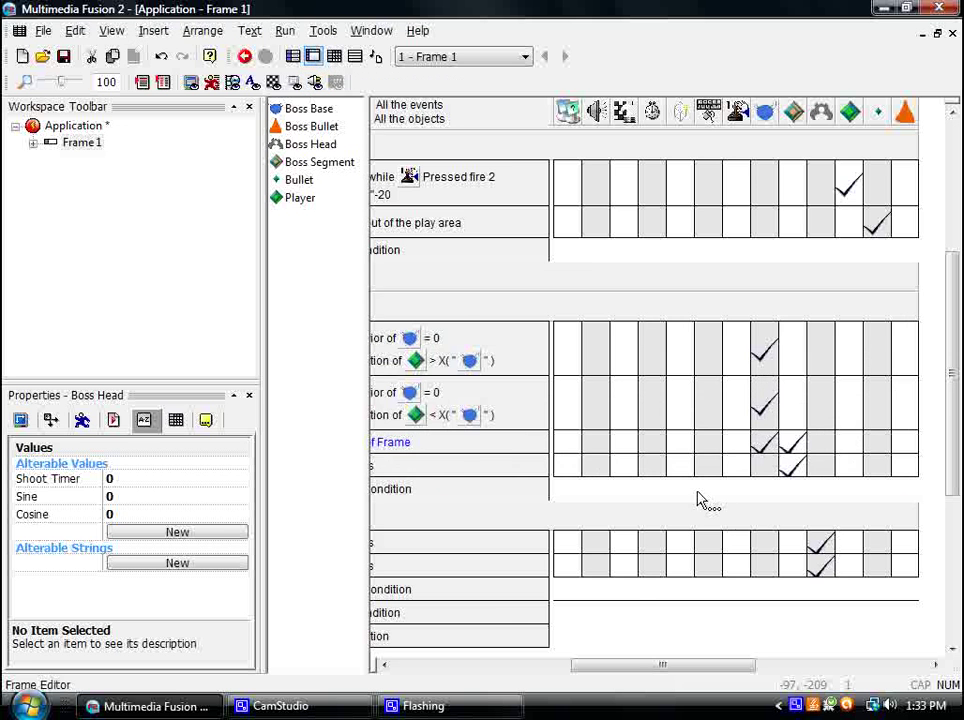
Raise the Player's eight-direction movement speed to 40 and test-run the frame.
click(113, 419)
click(82, 419)
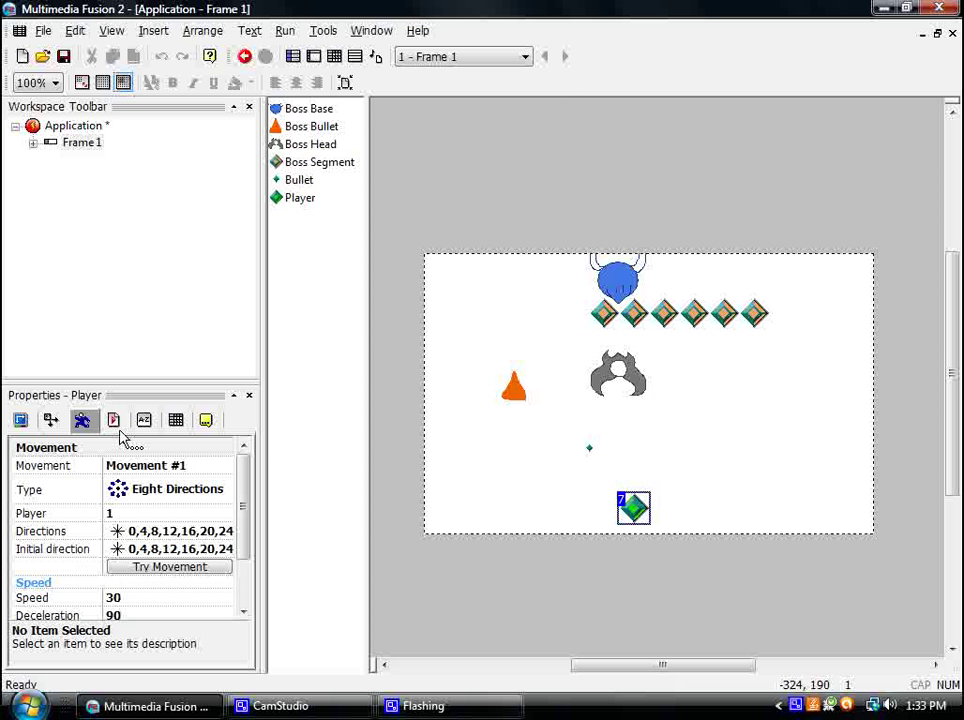
click(146, 598)
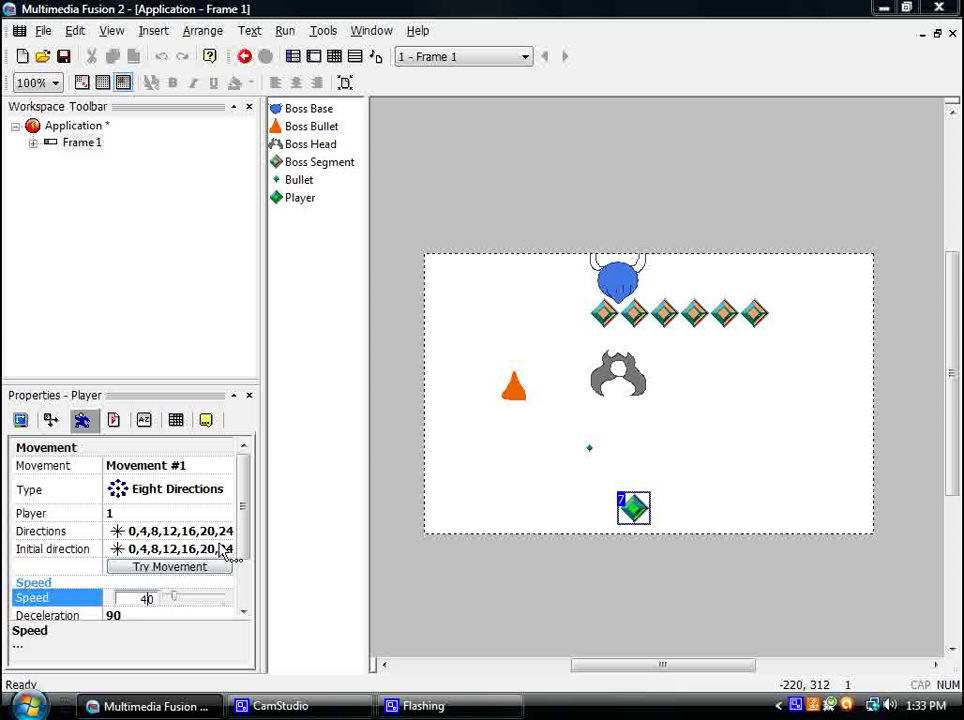
click(285, 30)
click(302, 92)
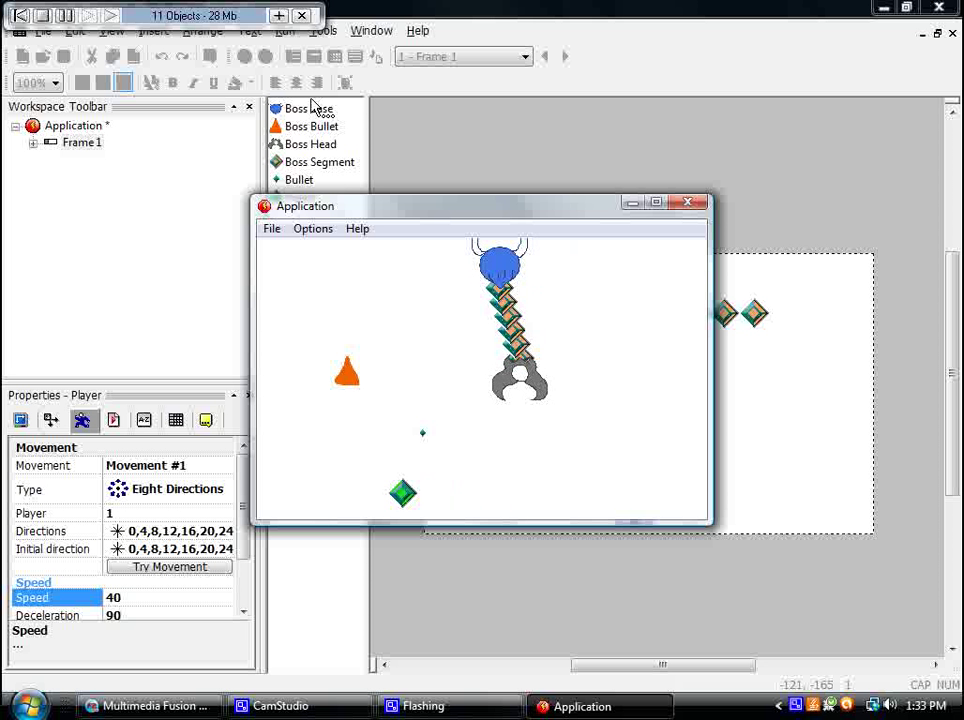
Steer the player left and right in the test game, then stop the run.
key(Left)
key(Right)
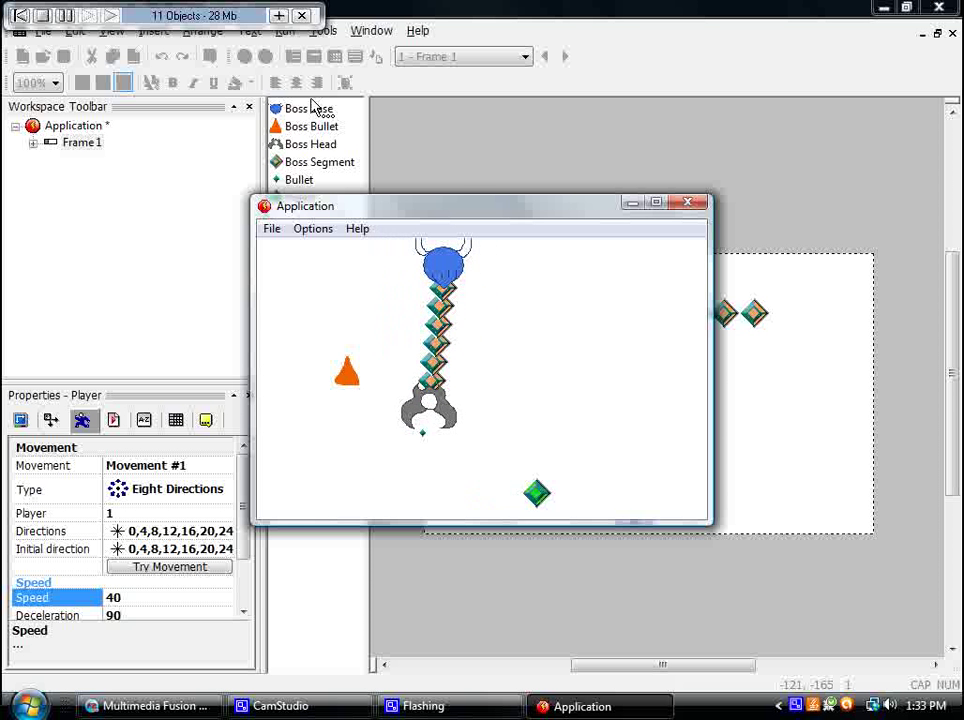
key(Left)
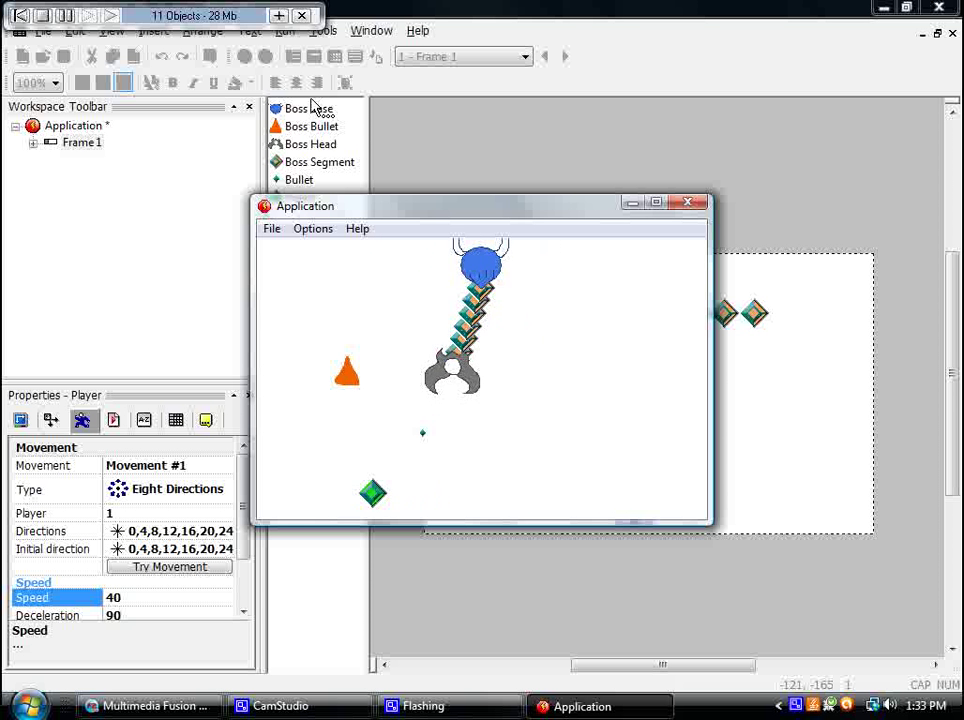
key(Right)
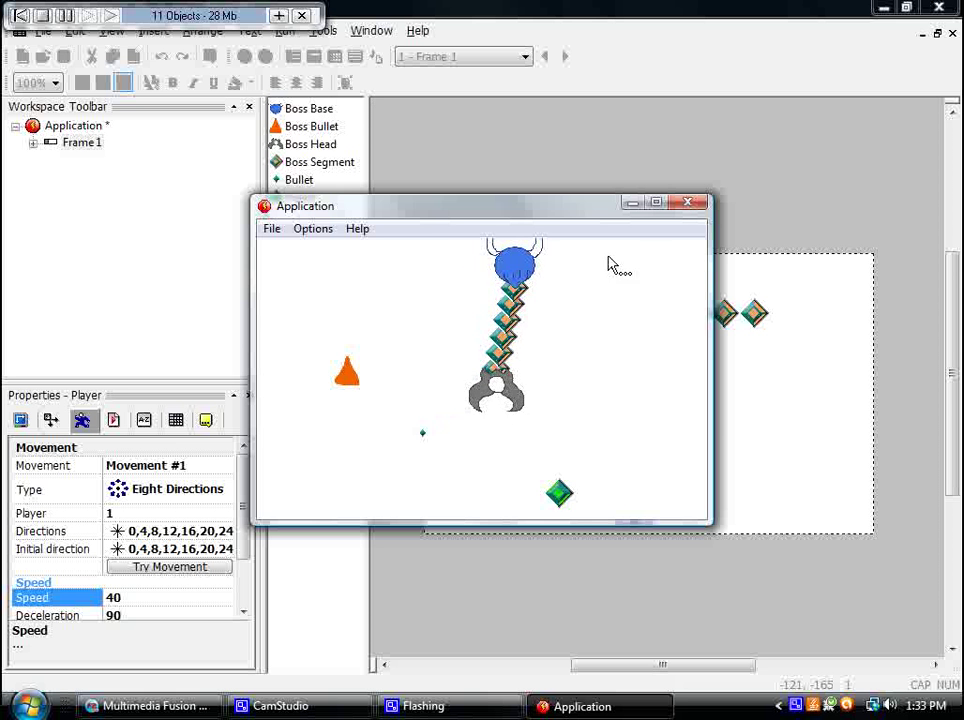
key(alt+F4)
Add a new fourth alterable value to Boss Head and begin naming it.
click(619, 370)
click(113, 420)
click(144, 420)
click(120, 531)
click(78, 533)
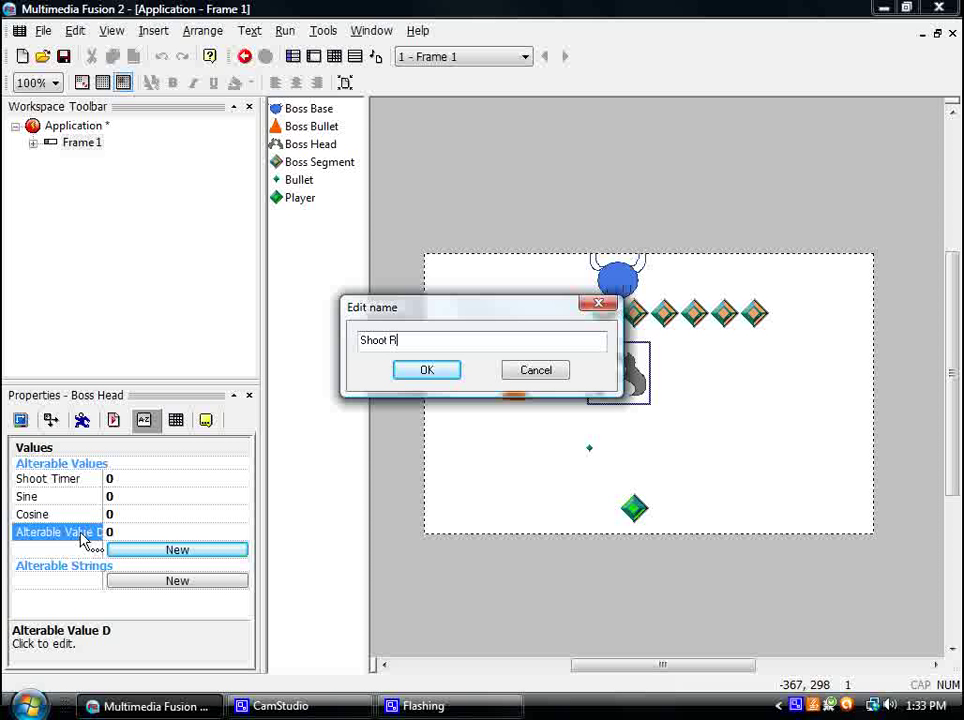
Name Boss Head's fourth value 'Shoot Recoil', rearrange the toolbar, and return to the Event Editor.
click(420, 370)
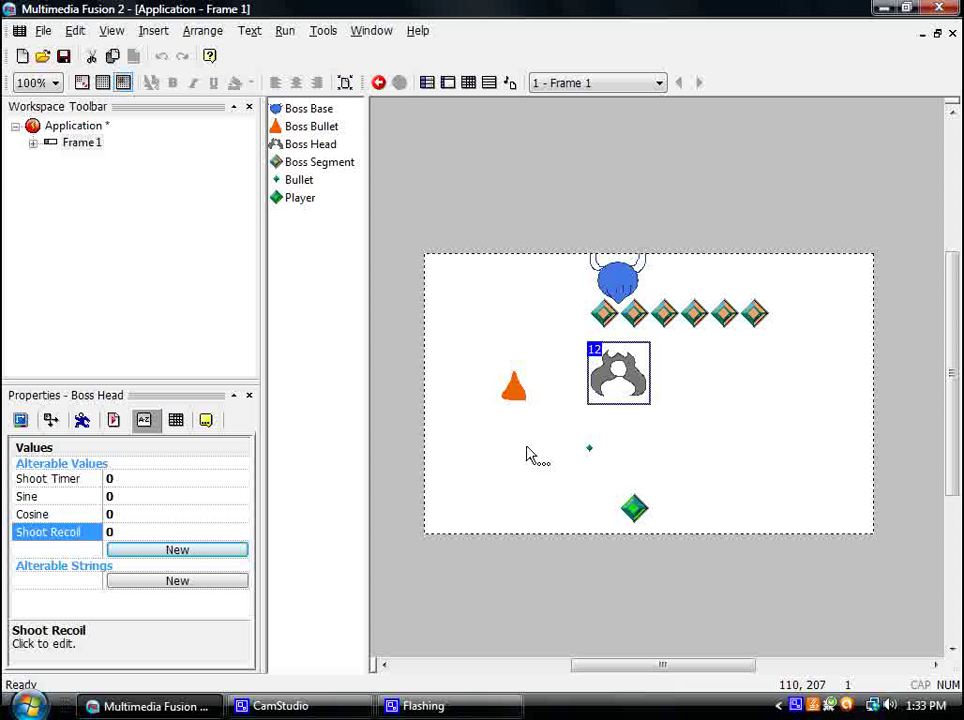
drag(348, 86, 366, 71)
click(333, 56)
Give the empty event a repeating Every timer condition.
scroll(500, 540, down, 3)
double_click(374, 481)
right_click(740, 333)
click(705, 303)
right_click(710, 339)
click(500, 340)
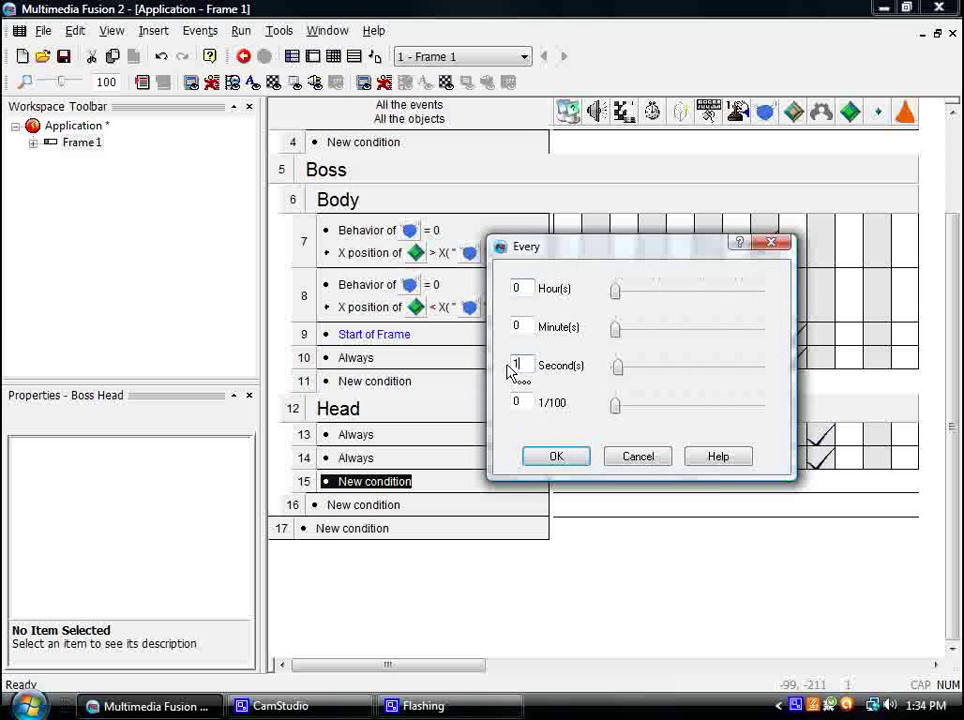
click(556, 458)
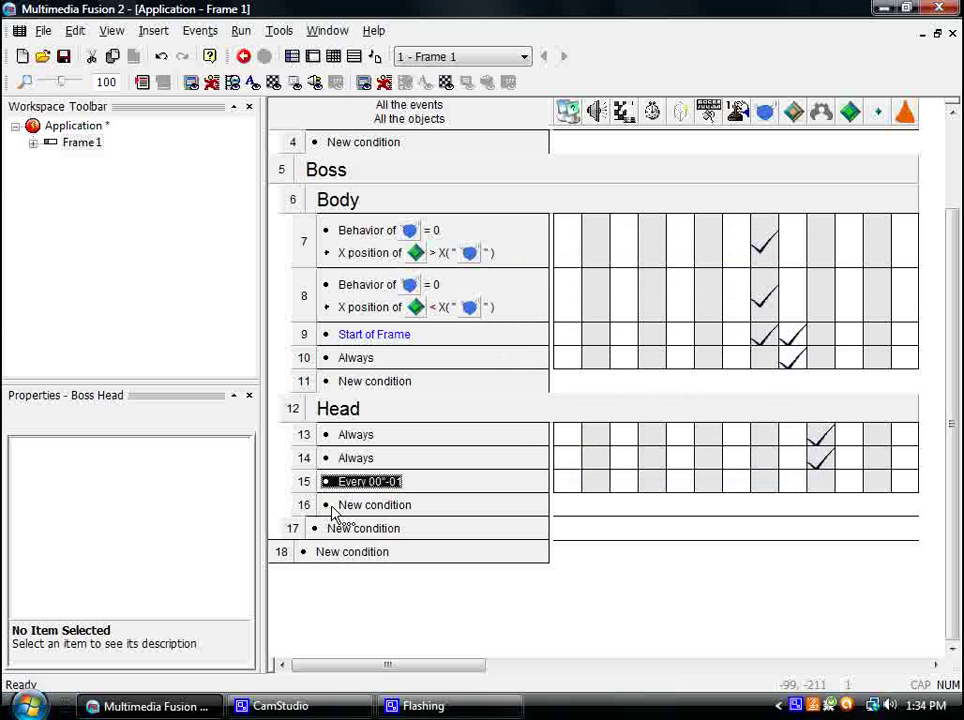
Insert a new Shooting event group after row 15.
right_click(312, 486)
mouse_move(405, 558)
click(566, 594)
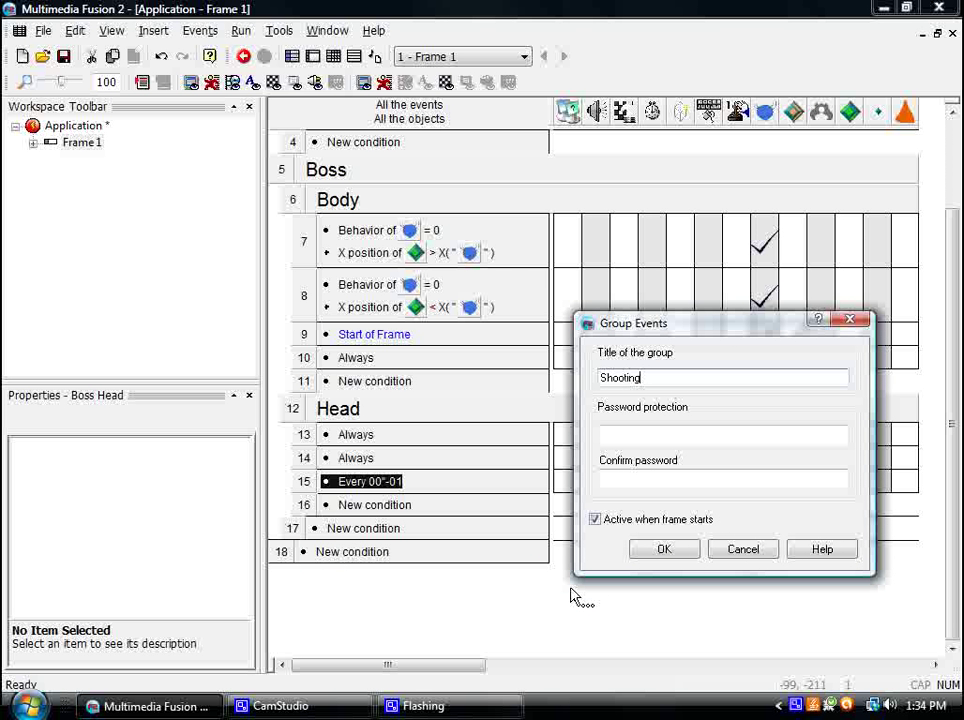
click(645, 549)
Move the timer event into the group and add a Boss Head Is Visible condition.
scroll(477, 522, down, 1)
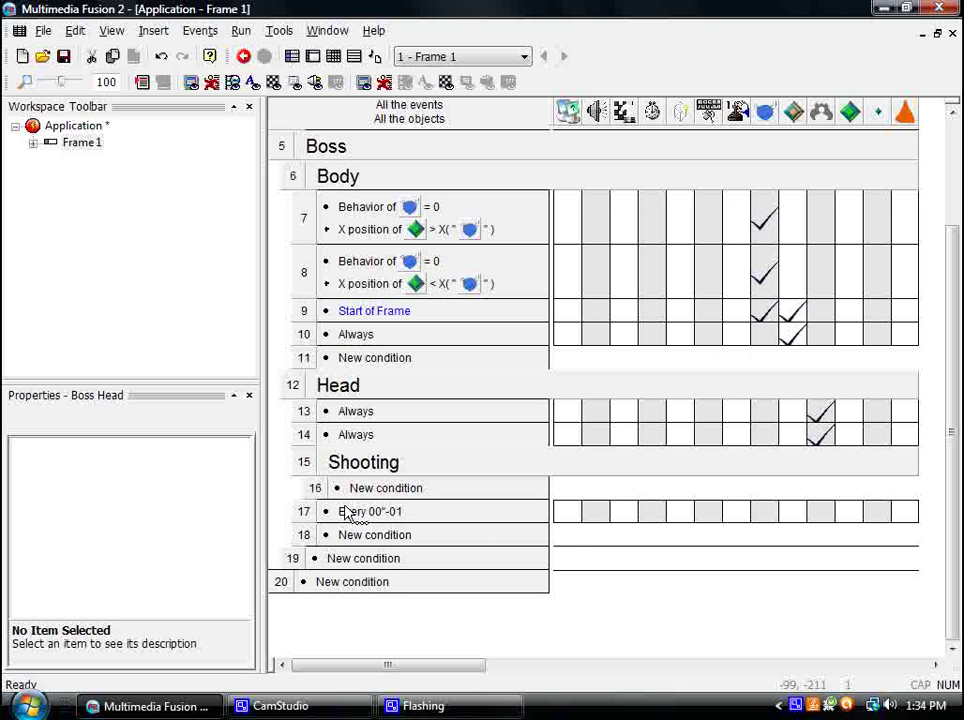
drag(344, 510, 452, 531)
right_click(828, 497)
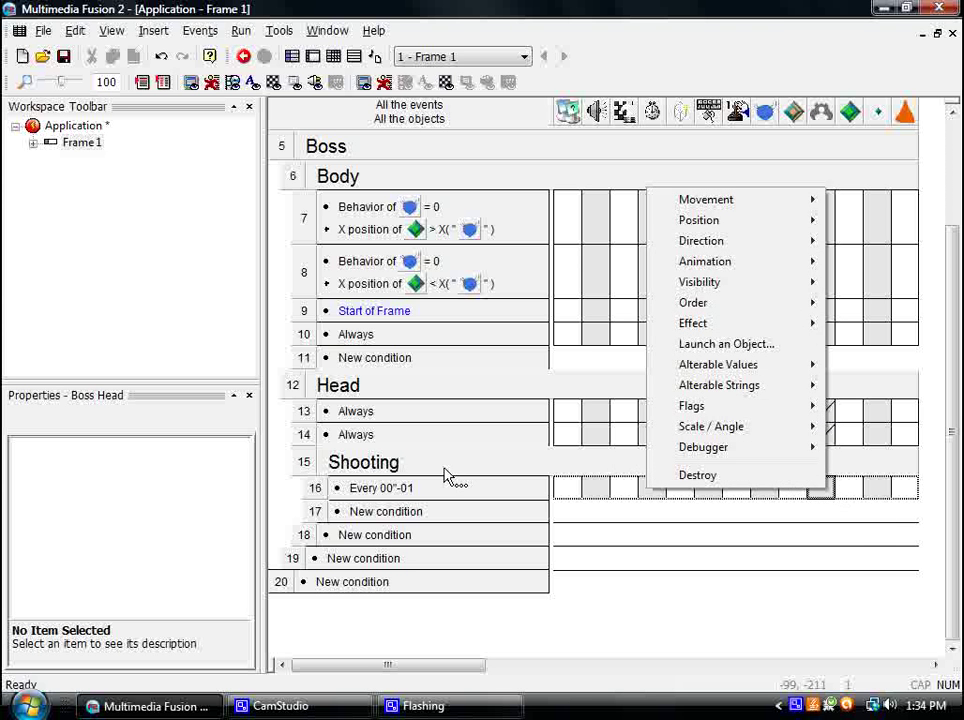
right_click(407, 486)
click(476, 320)
right_click(734, 377)
click(620, 510)
Replace the Is Visible condition with Boss Head's Shoot Timer Greater than 0.
right_click(424, 502)
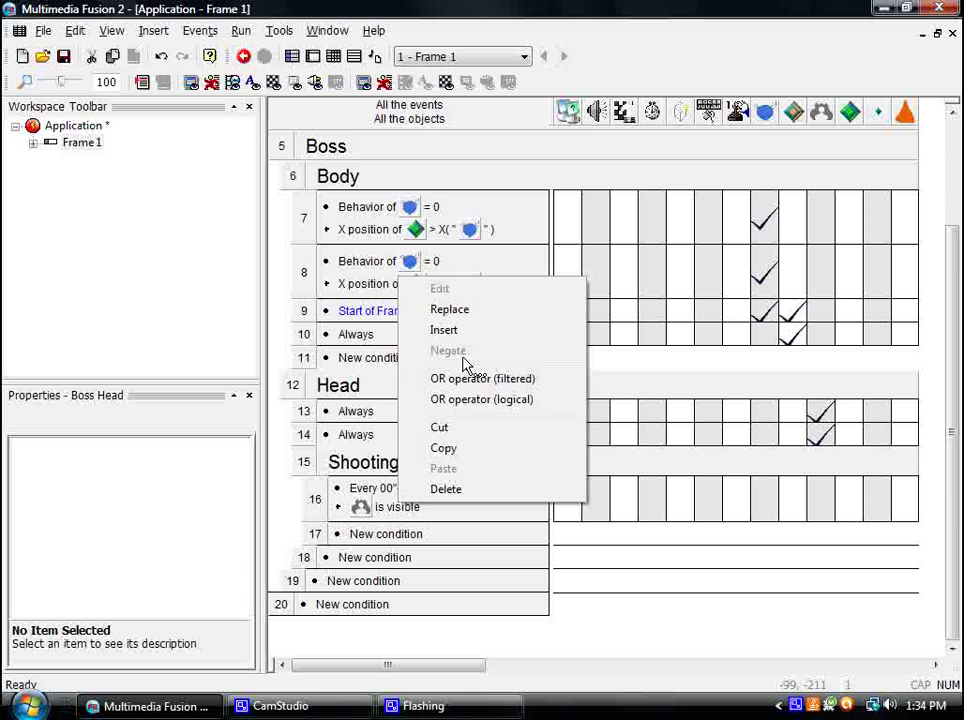
click(450, 308)
right_click(734, 375)
mouse_move(820, 537)
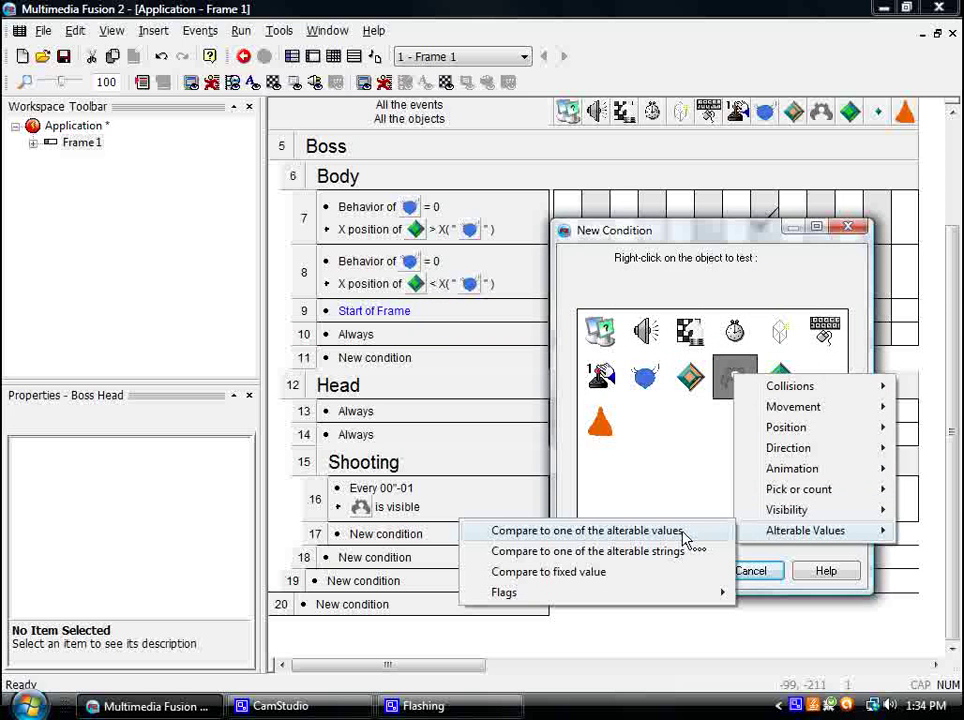
click(640, 531)
click(410, 283)
click(407, 288)
click(357, 323)
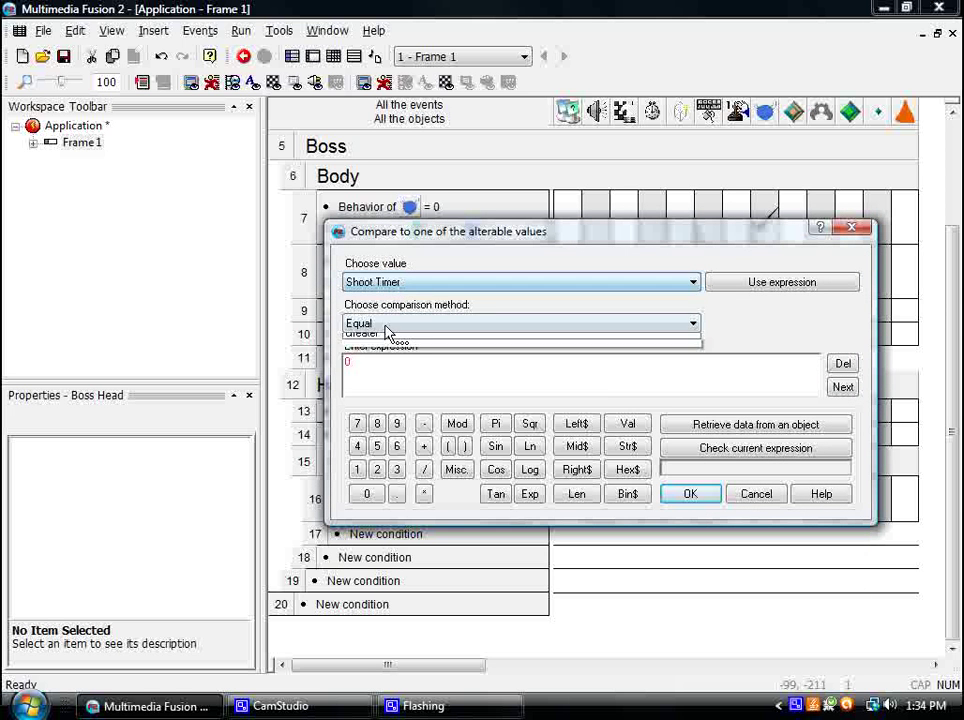
click(379, 402)
click(691, 494)
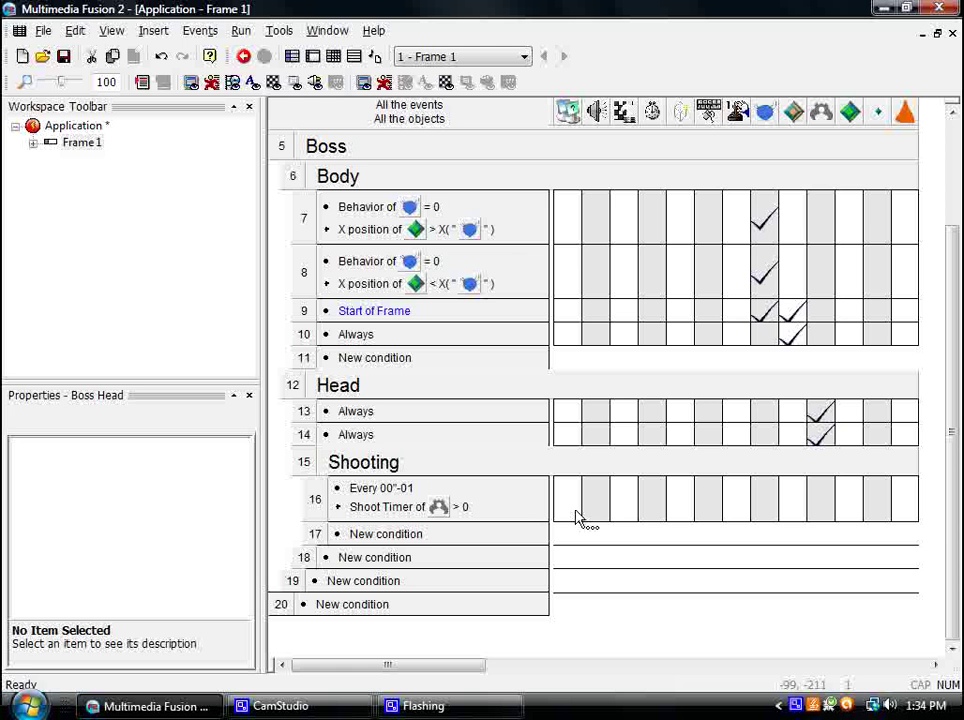
Make event 16 subtract 1 from Boss Head's Shoot Timer.
right_click(818, 500)
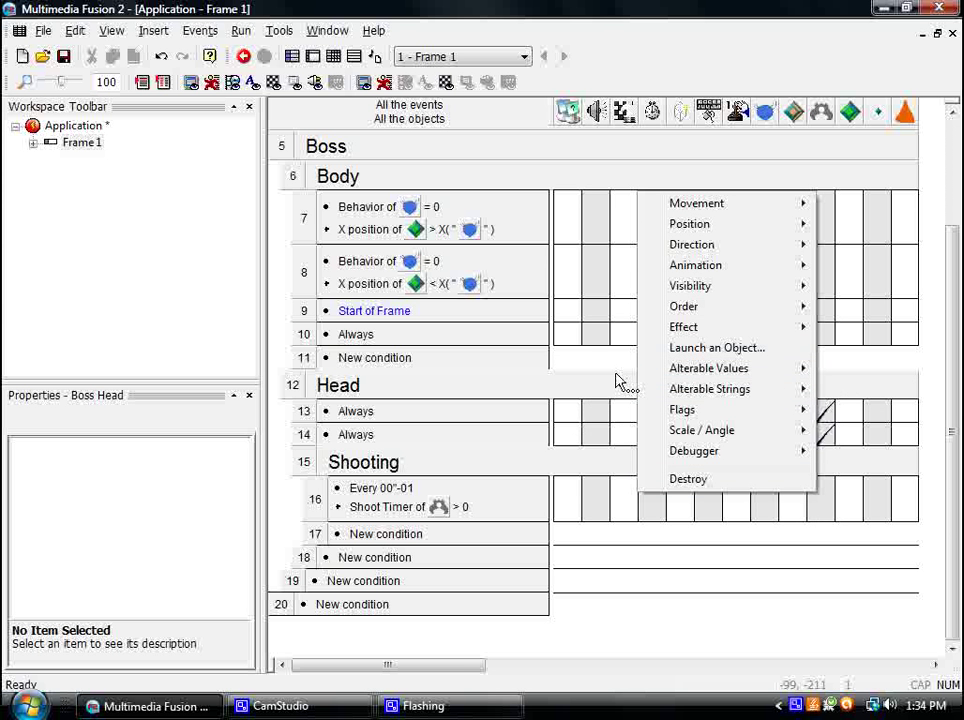
mouse_move(735, 370)
click(562, 405)
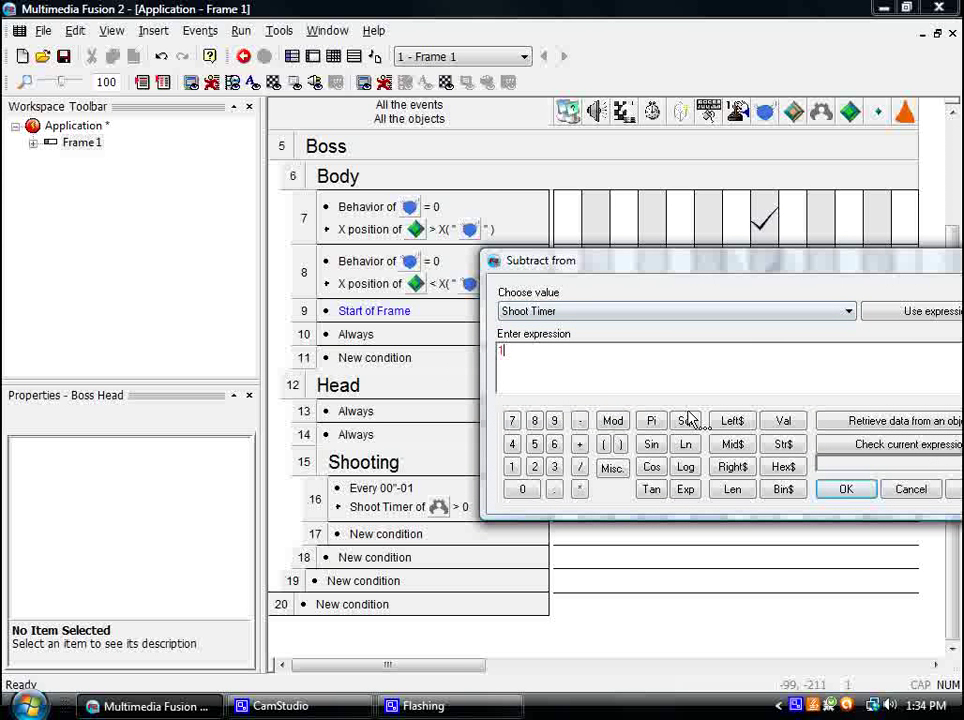
click(846, 490)
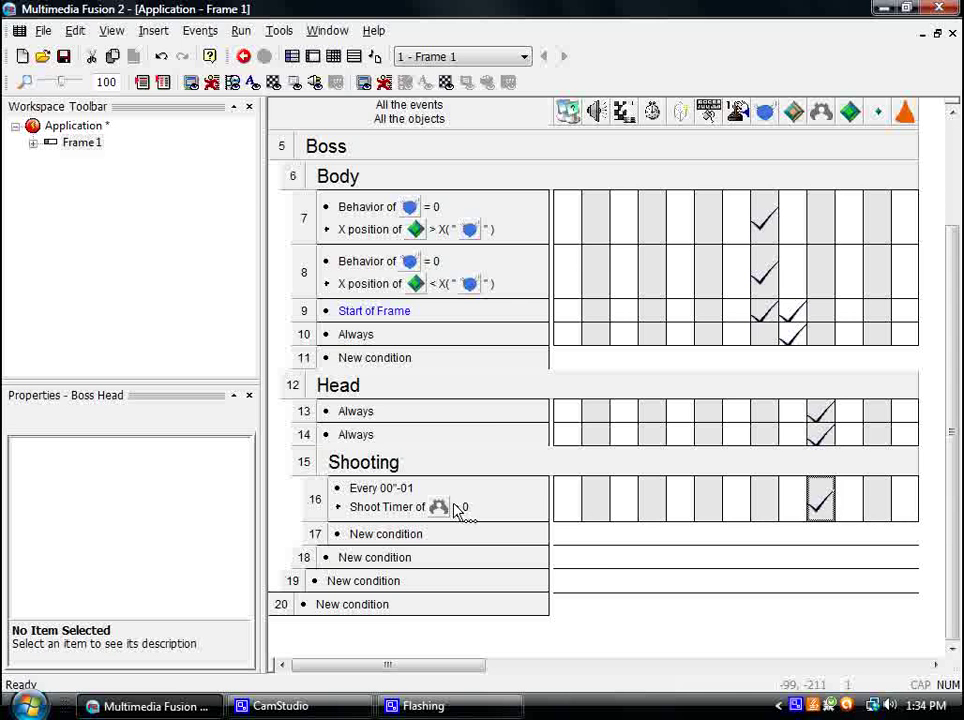
Copy the Shoot Timer condition to row 17 and change it to Shoot Timer = 0.
drag(450, 507, 420, 537)
right_click(437, 537)
click(465, 322)
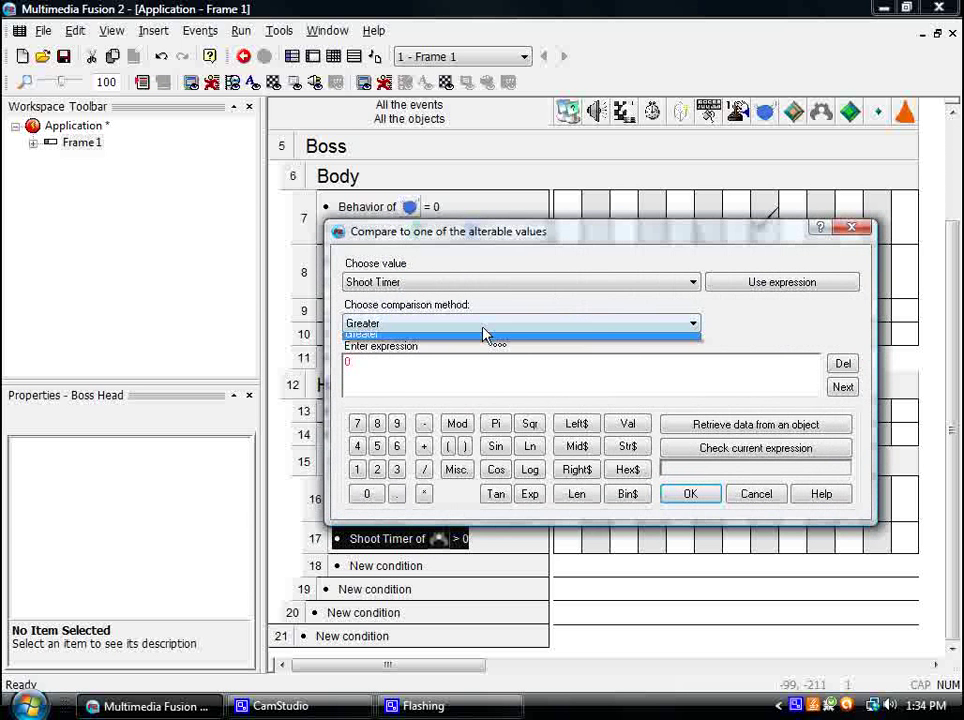
click(484, 325)
click(470, 338)
click(684, 493)
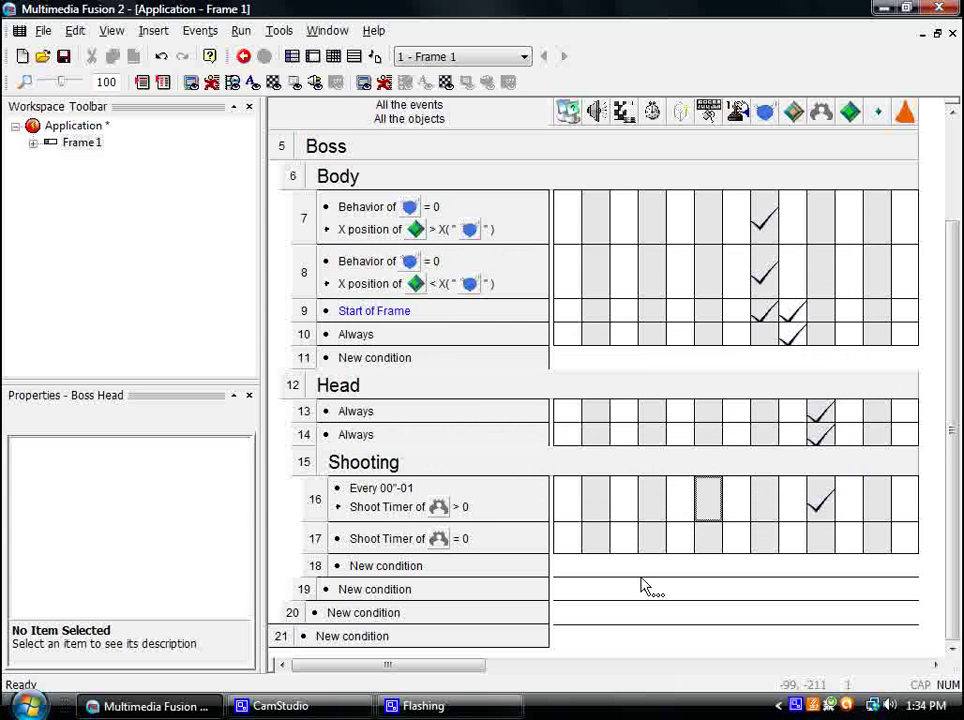
Make event 17 launch the Boss Bullet straight downward at speed 40.
click(826, 537)
click(766, 386)
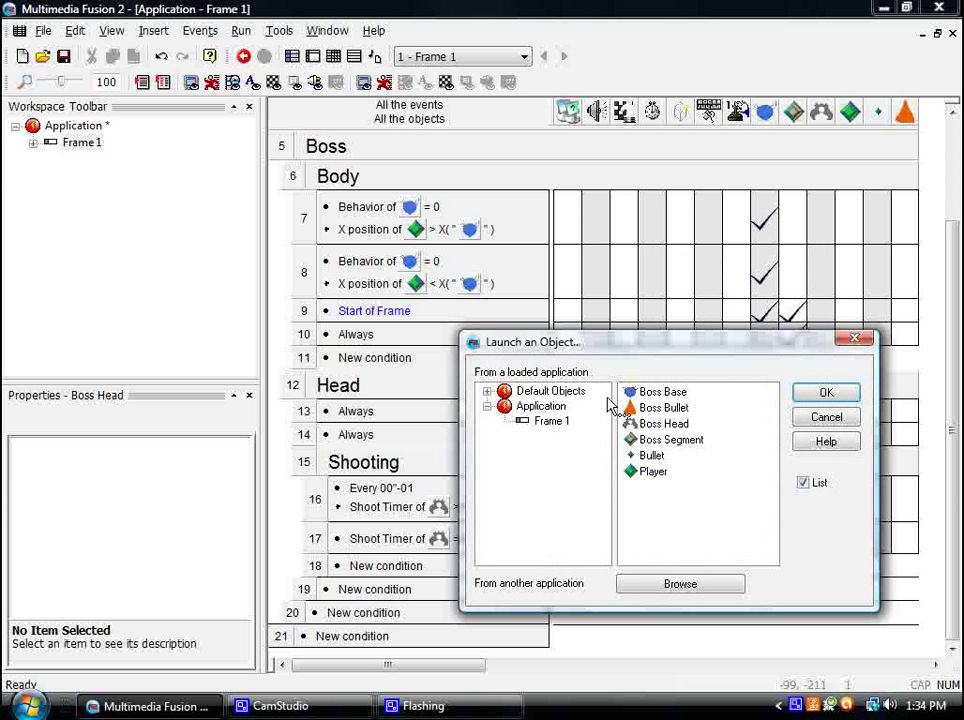
click(823, 393)
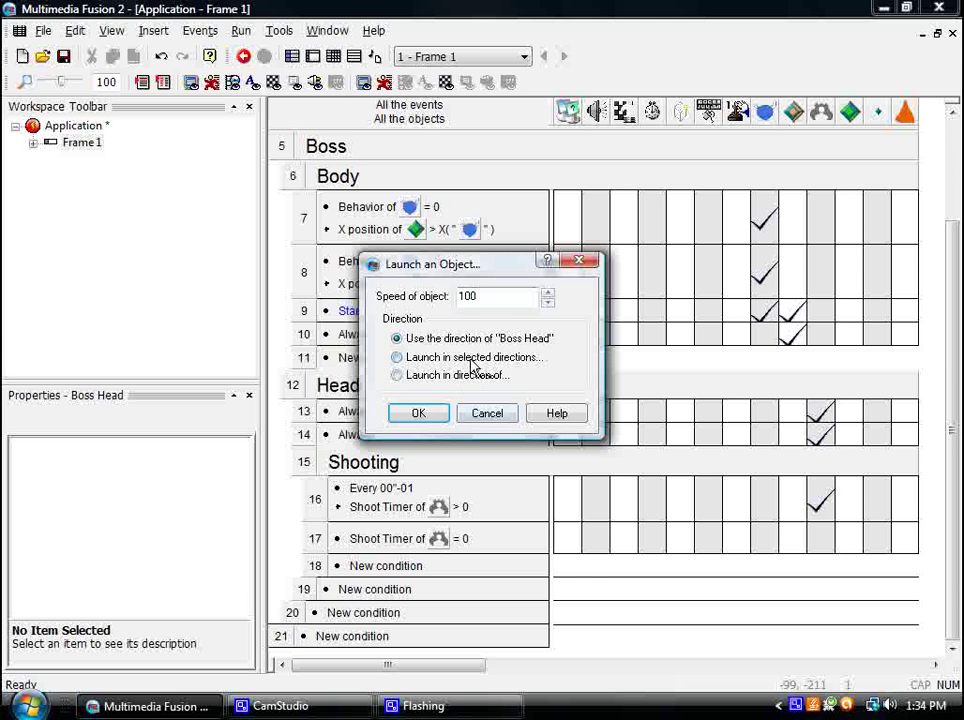
click(474, 357)
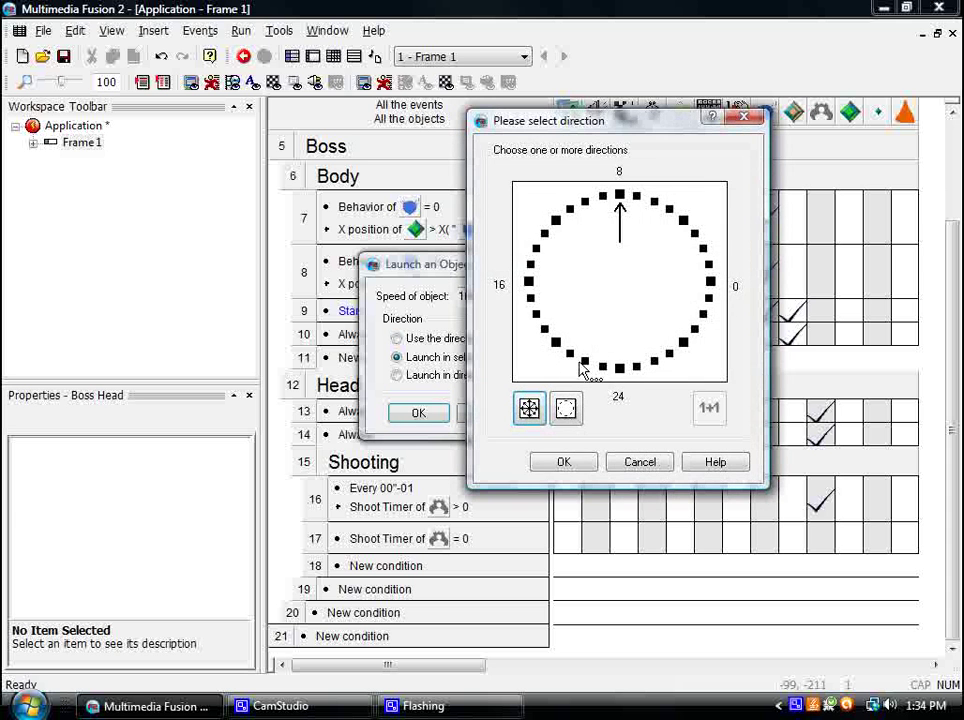
click(563, 462)
click(419, 413)
right_click(826, 552)
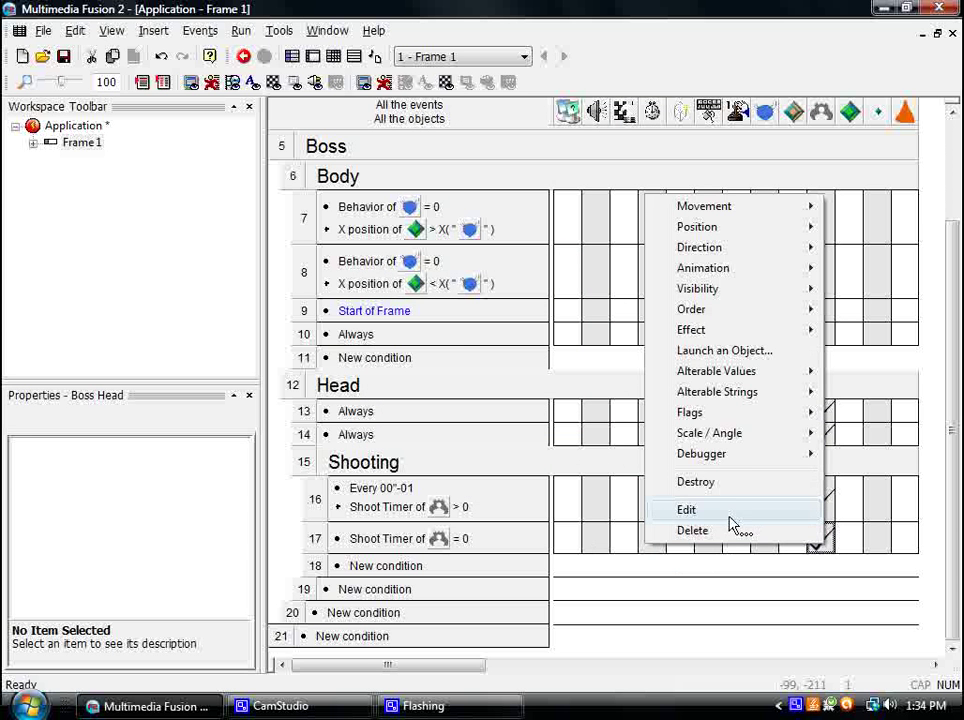
click(722, 510)
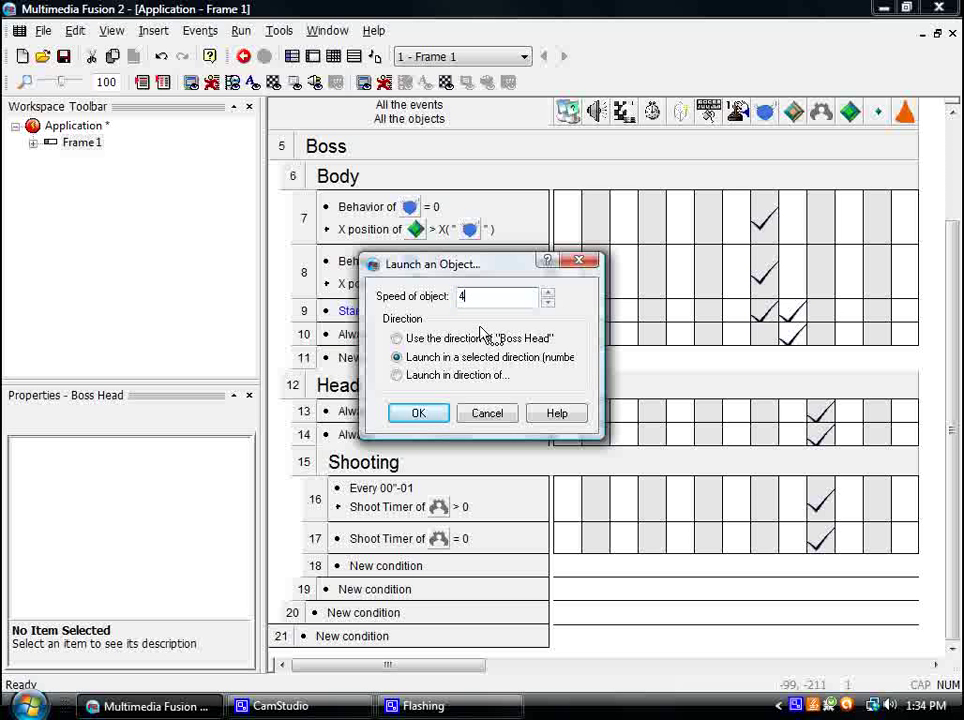
key(Return)
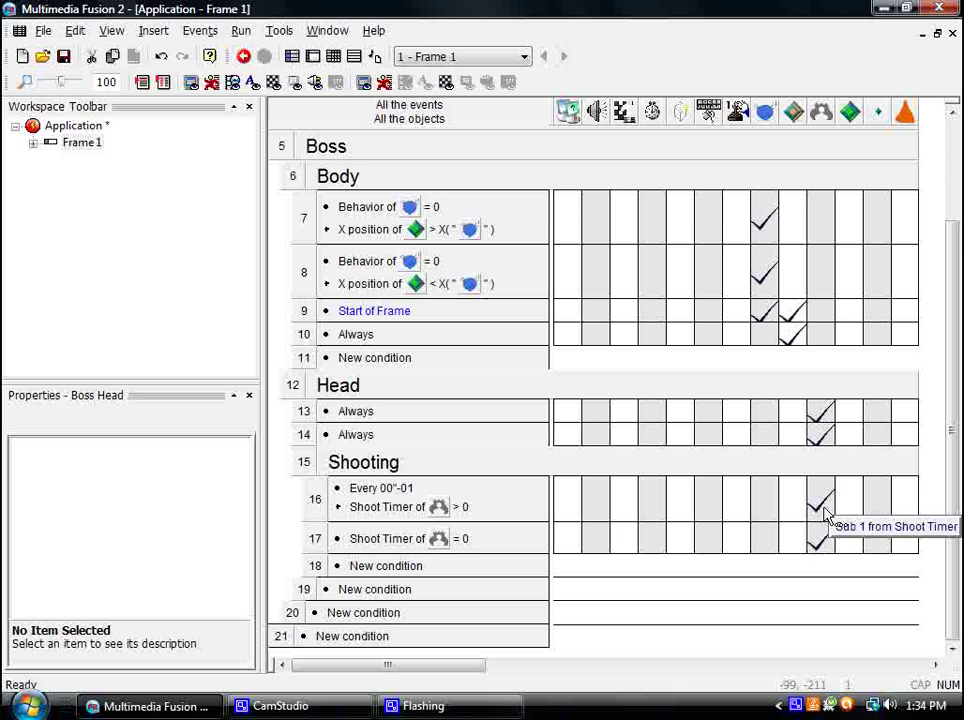
Add an action in event 17 resetting Shoot Timer to 200.
right_click(821, 541)
mouse_move(775, 378)
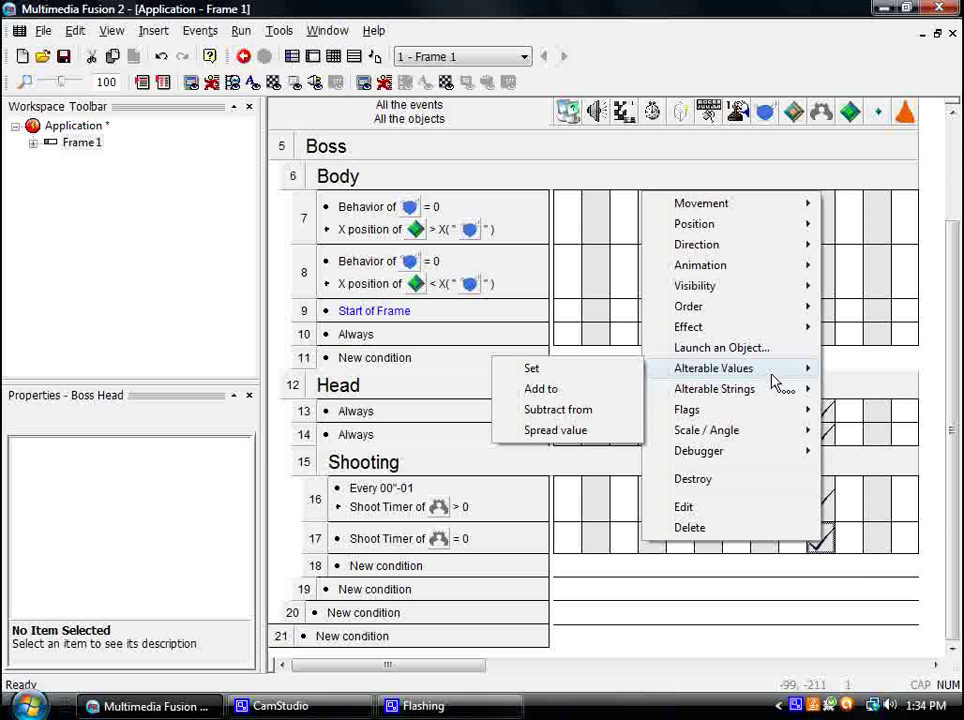
click(615, 372)
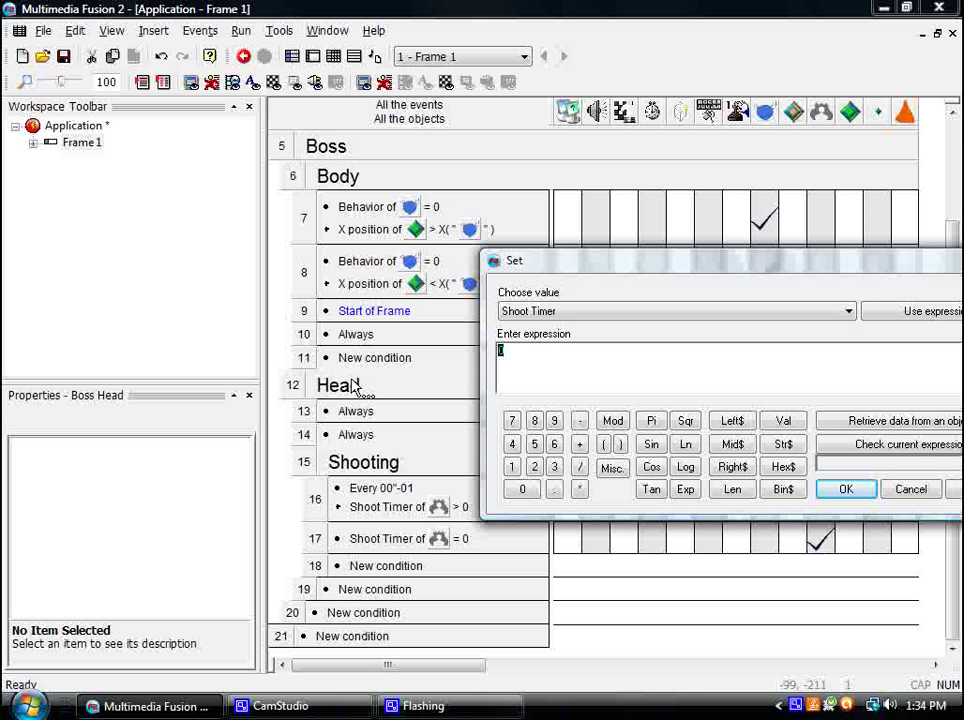
click(846, 489)
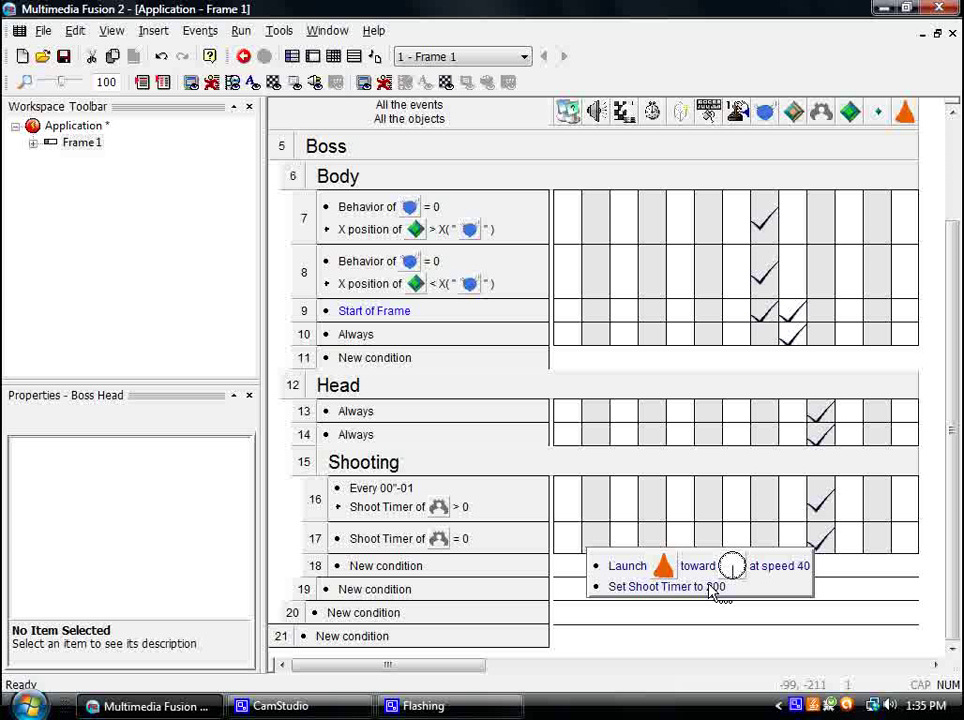
Run the current frame to test the boss's new bullet firing.
click(241, 30)
click(255, 96)
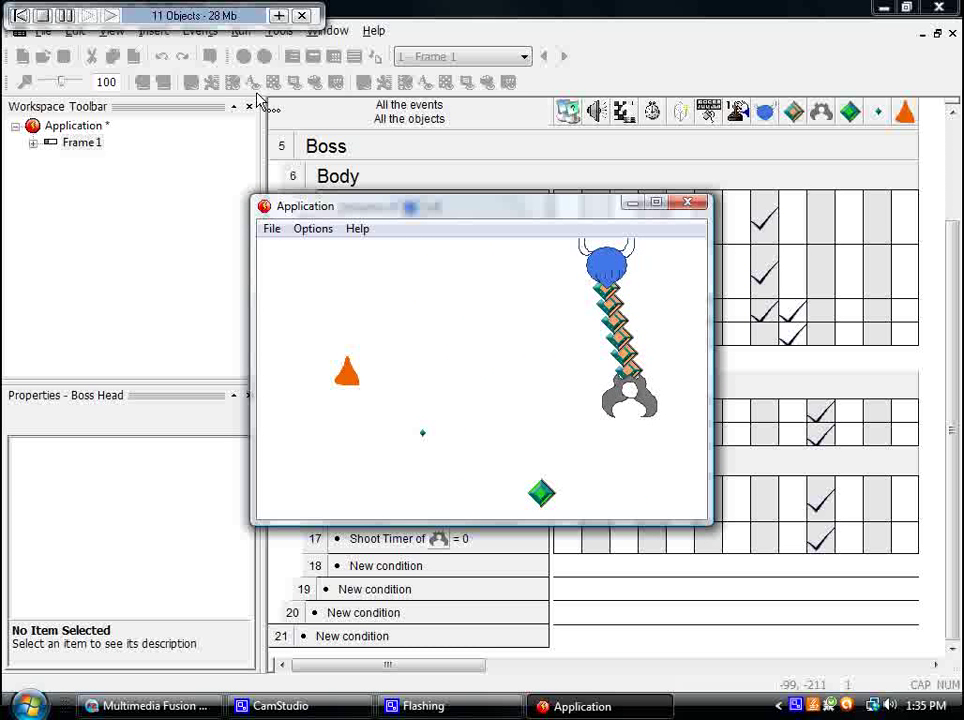
Close the test game and review event 17's bullet launch and Shoot Timer actions unchanged.
click(687, 203)
click(820, 538)
mouse_move(688, 503)
click(587, 509)
click(489, 412)
click(820, 540)
mouse_move(760, 505)
click(613, 527)
click(846, 489)
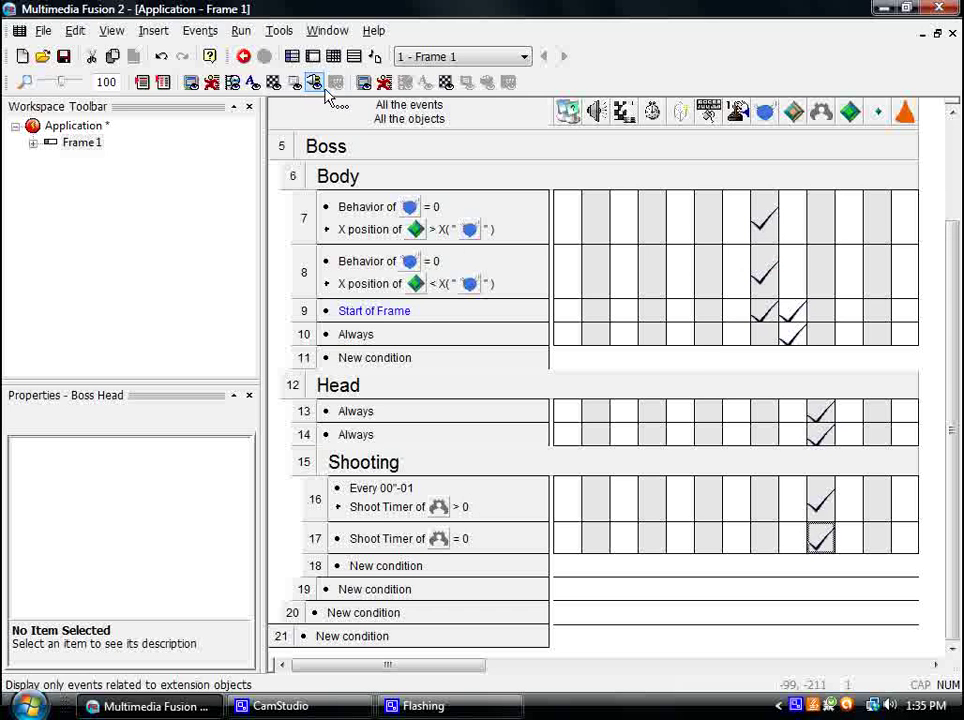
Test-run the frame again, close it, and inspect event 10's position actions.
click(241, 30)
click(258, 92)
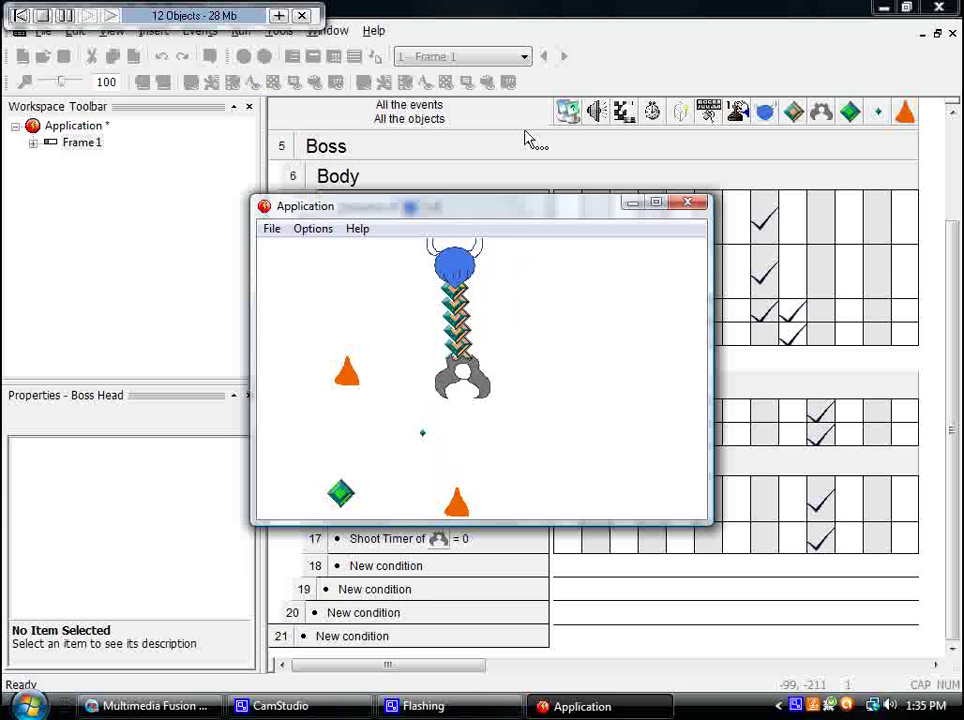
click(687, 203)
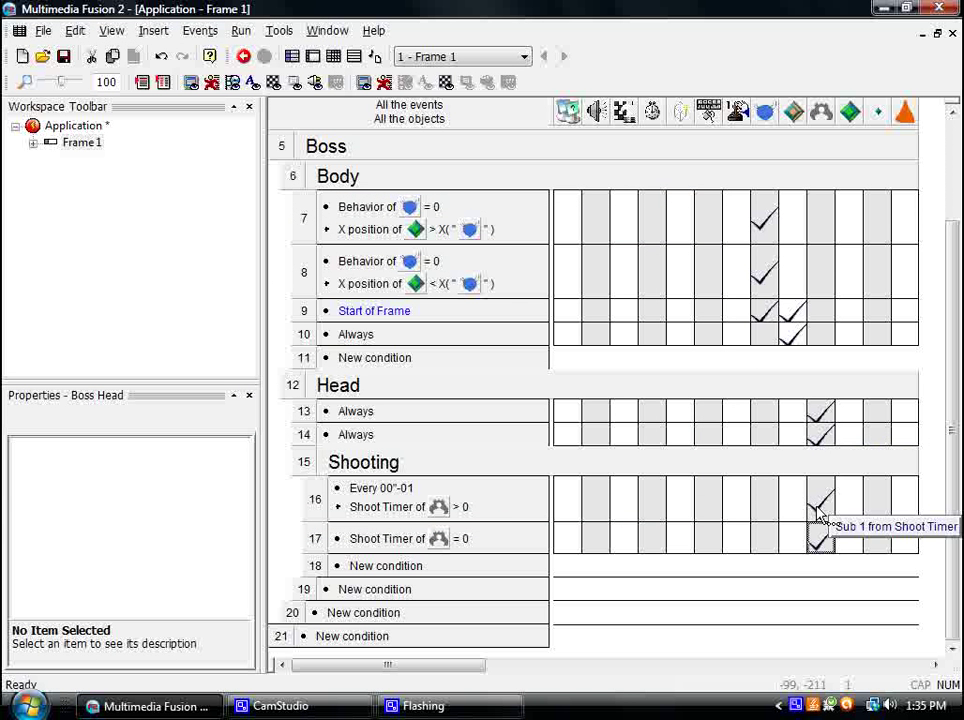
mouse_move(797, 330)
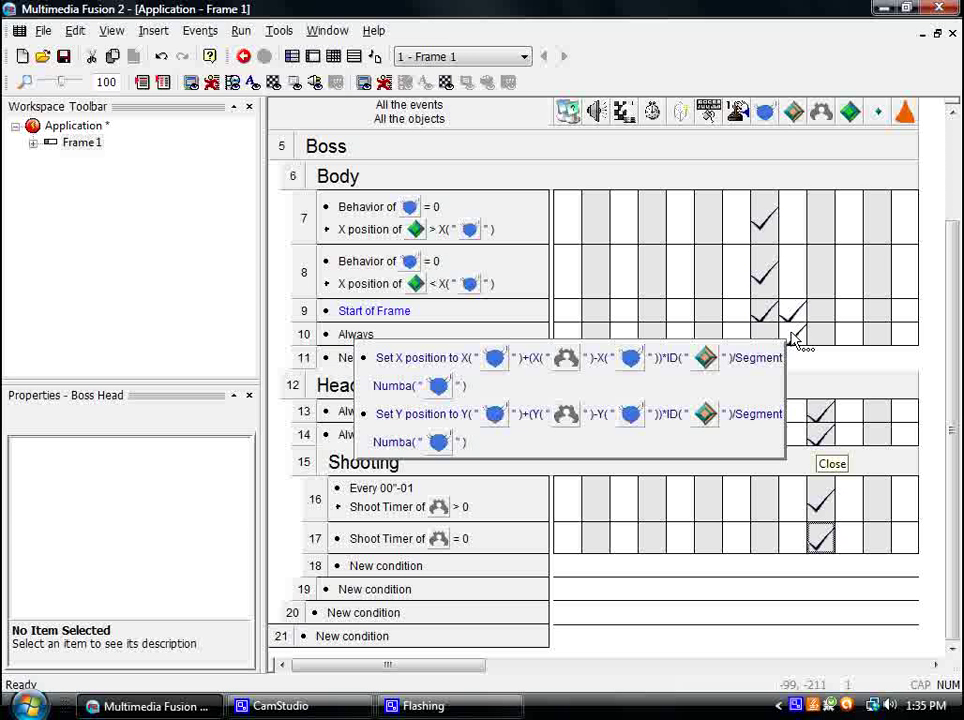
right_click(797, 336)
mouse_move(695, 650)
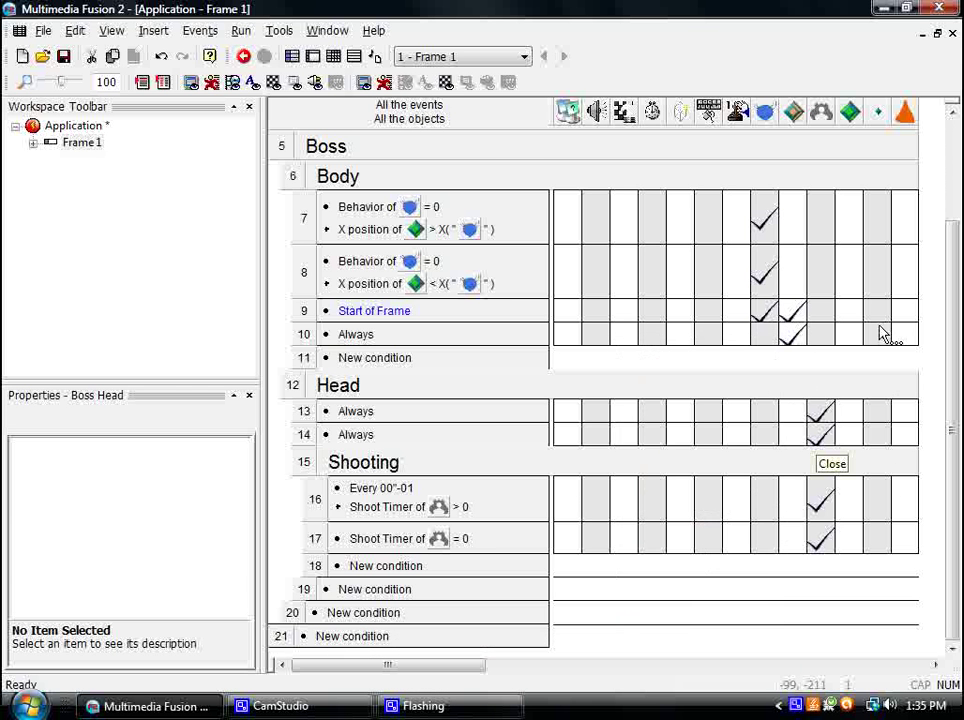
Edit event 13's Boss Head Set Y position expression so its offset reads +750.
right_click(821, 412)
mouse_move(688, 380)
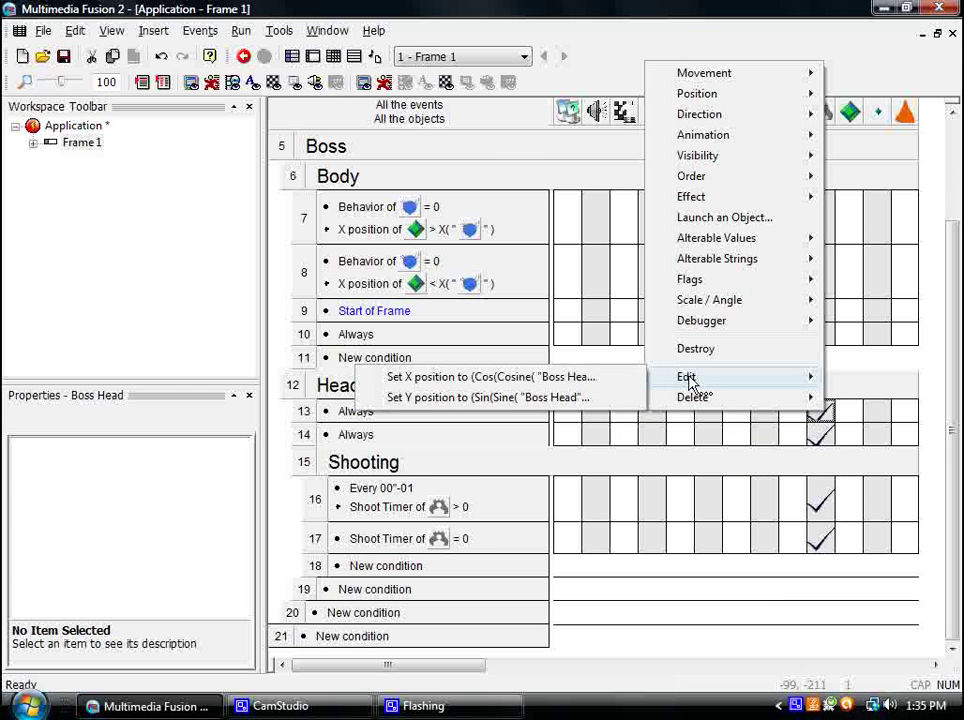
click(572, 397)
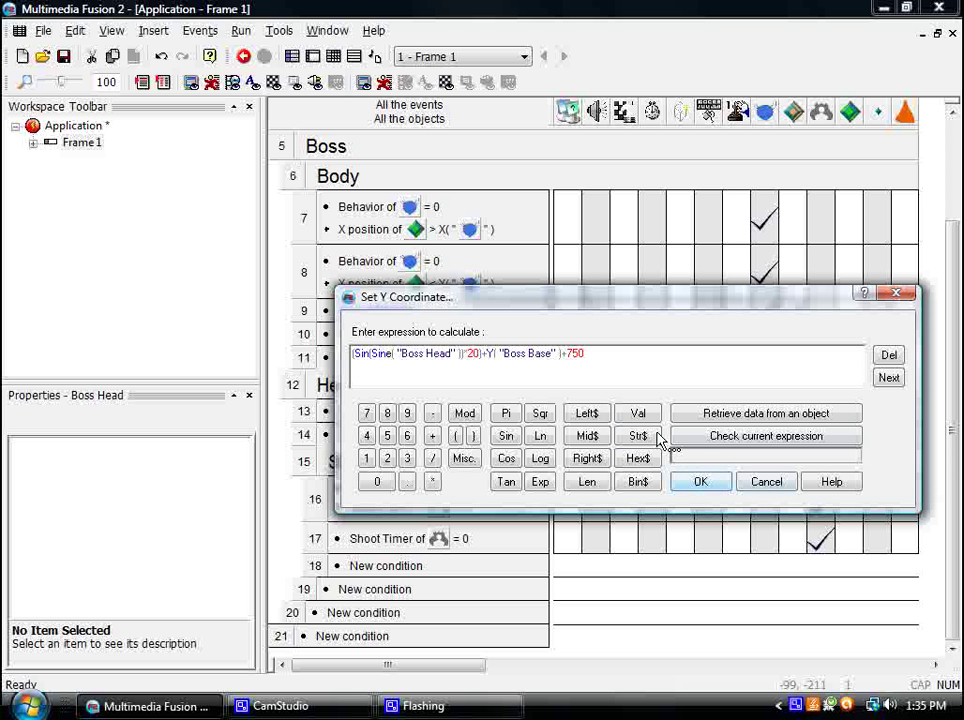
click(708, 481)
Test-run the whole application, then close the test window.
click(241, 30)
click(255, 73)
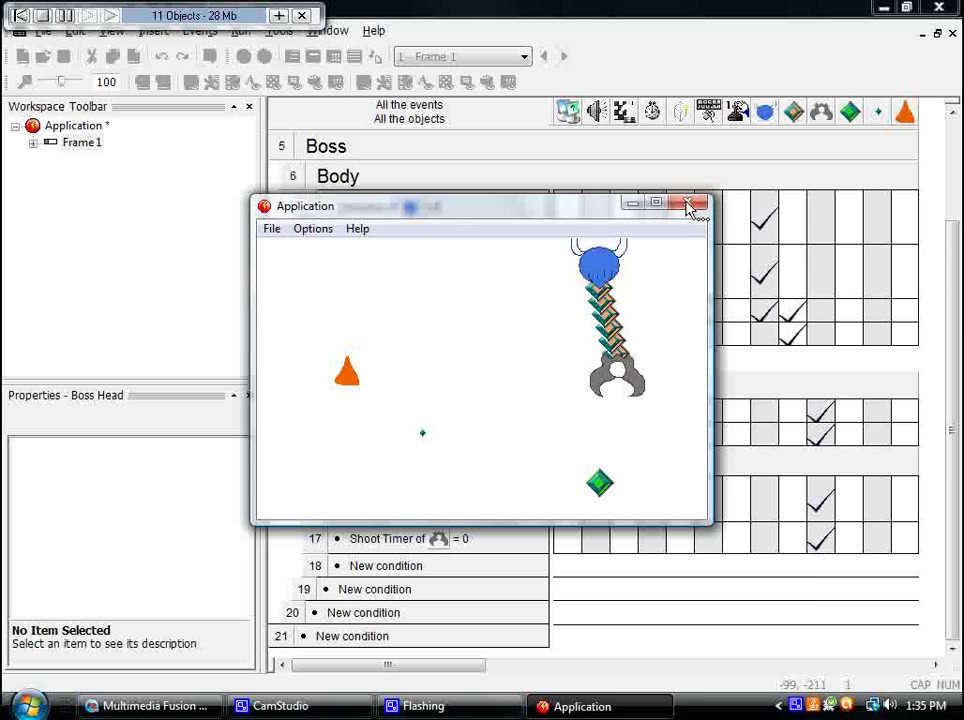
click(688, 203)
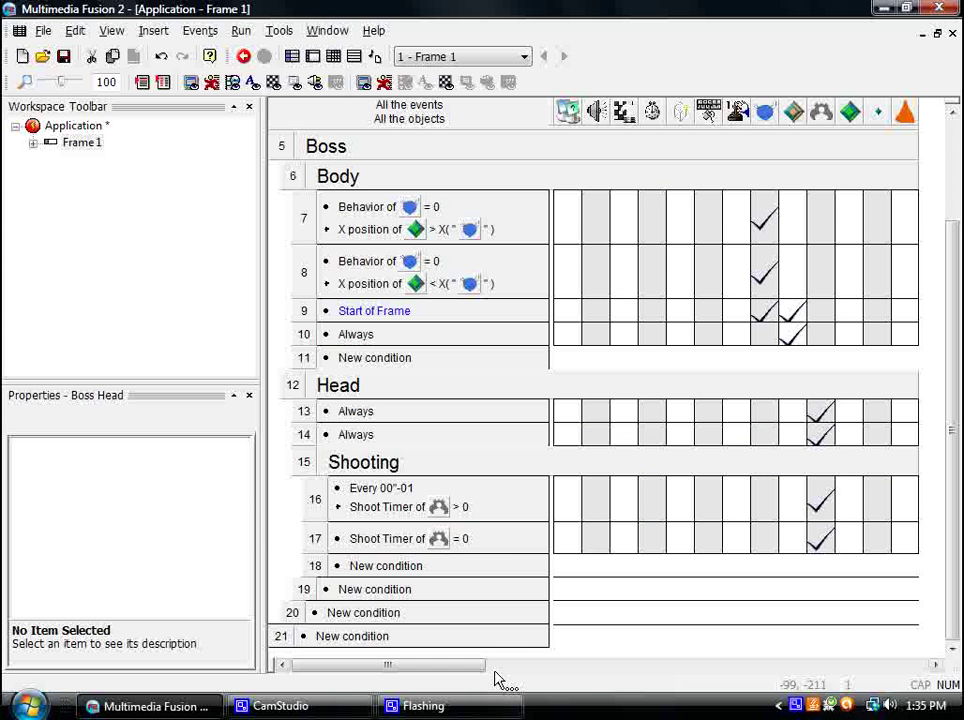
Add a Boss Head action to event 17 setting Shoot Recoil to 20.
click(283, 706)
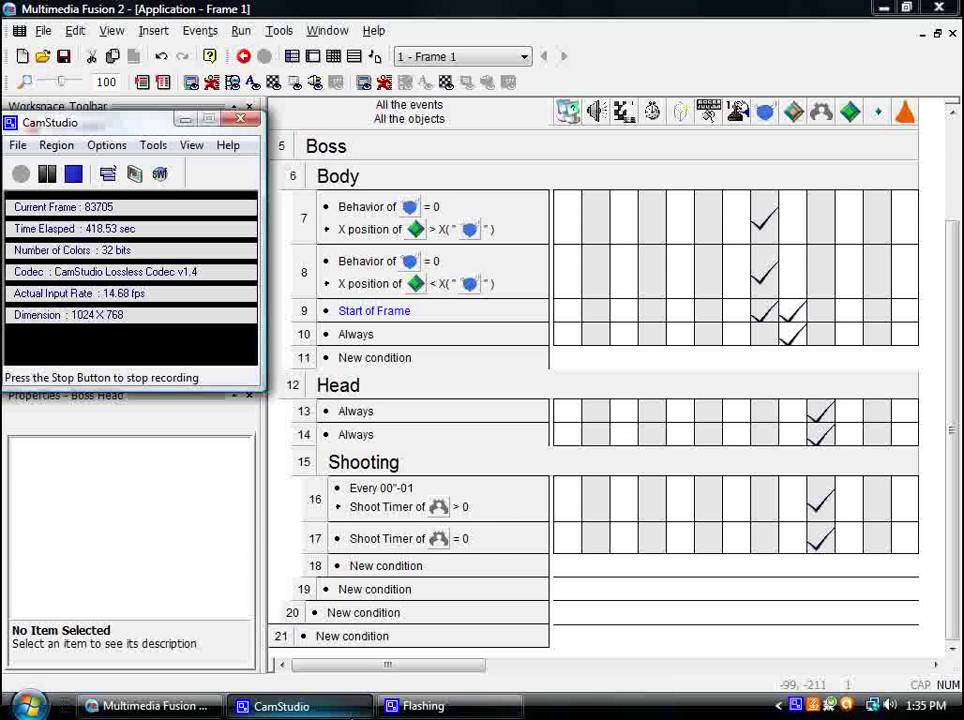
click(503, 575)
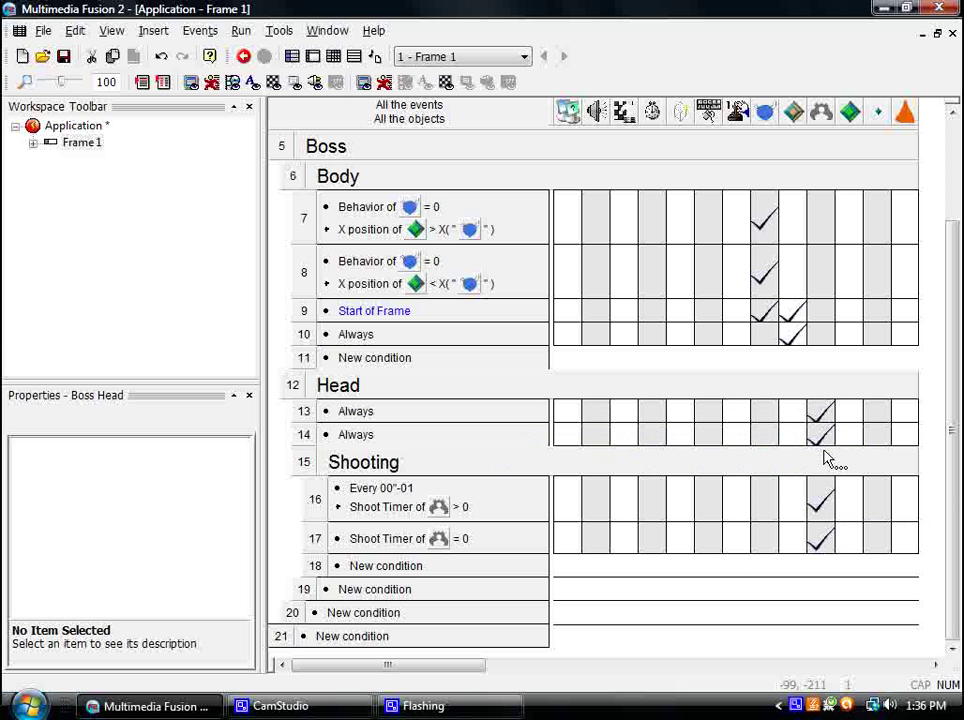
mouse_move(826, 538)
scroll(826, 560, down, 4)
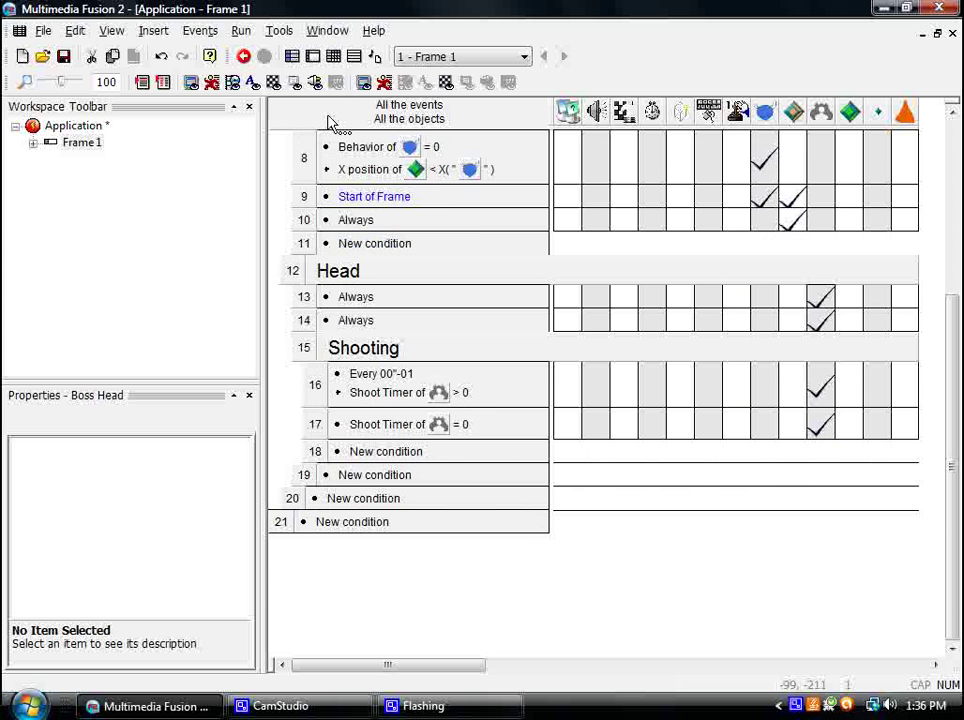
right_click(818, 437)
mouse_move(757, 256)
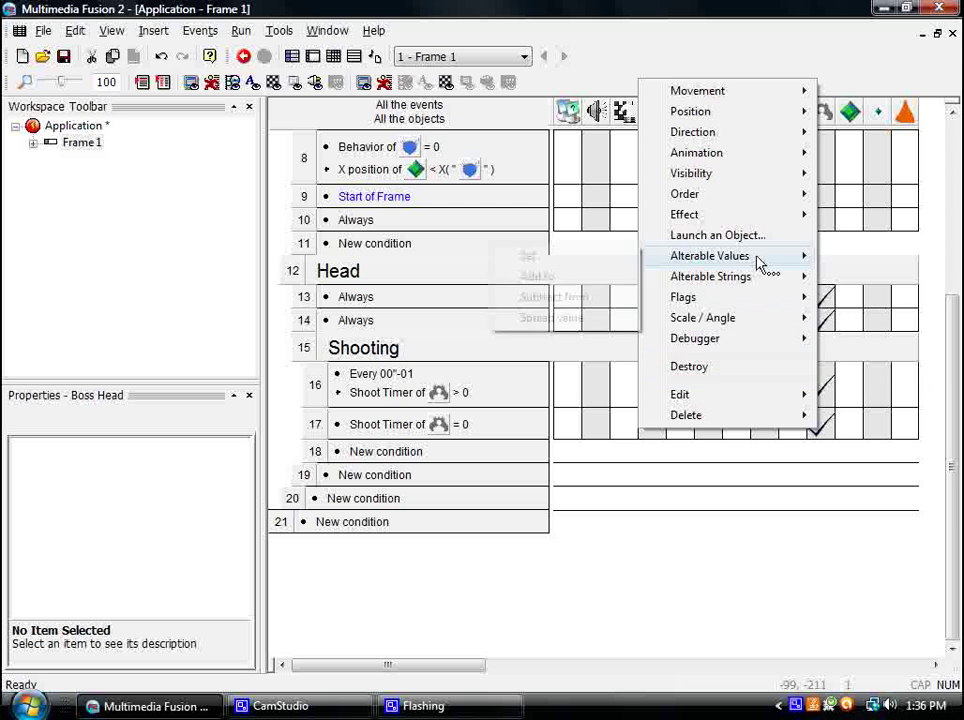
click(522, 257)
click(565, 311)
click(545, 364)
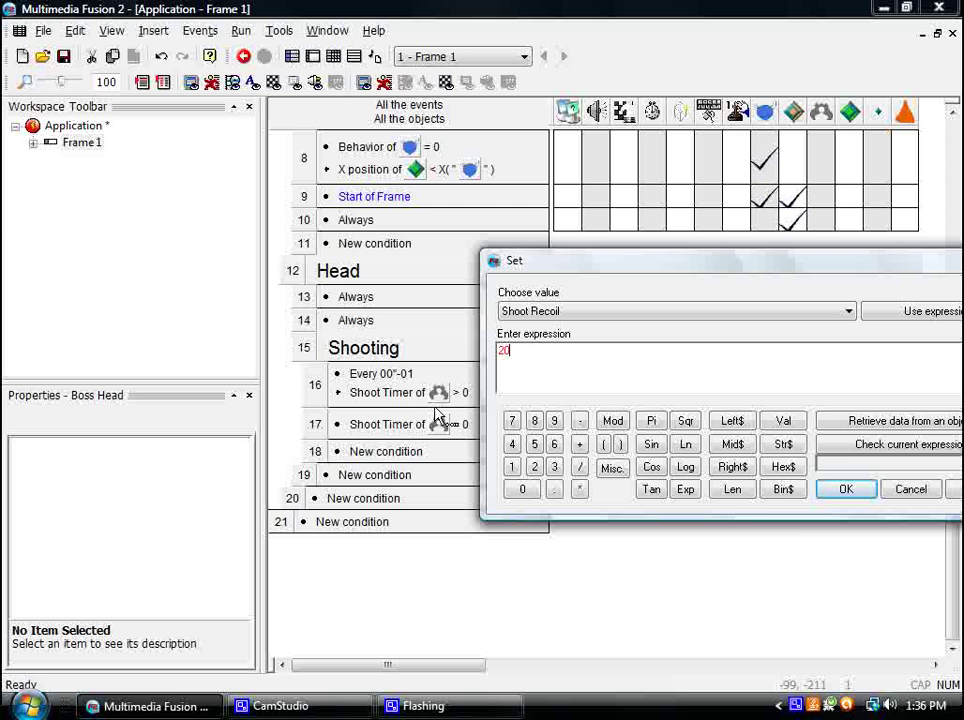
click(855, 494)
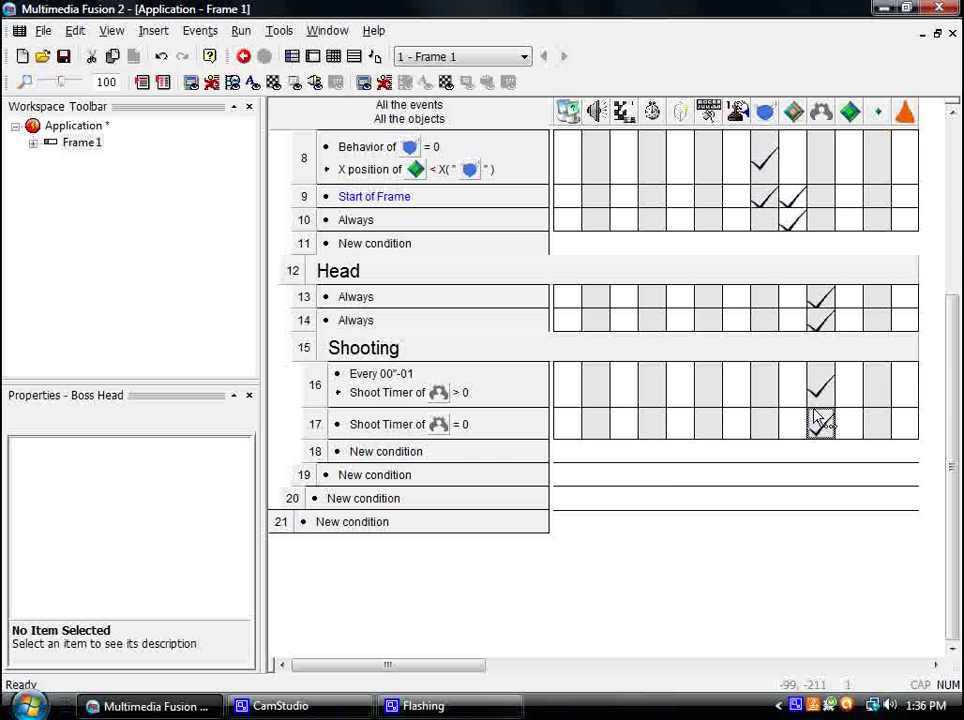
Insert the head's Shoot Recoil value into event 13's Y position formula.
right_click(823, 298)
mouse_move(712, 617)
click(581, 631)
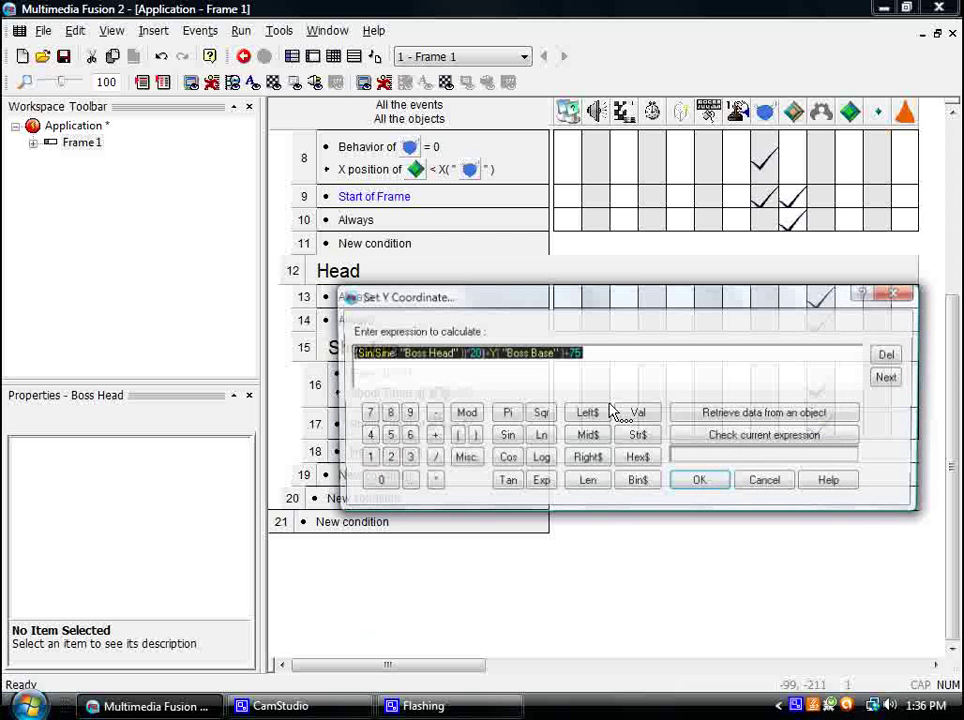
click(572, 368)
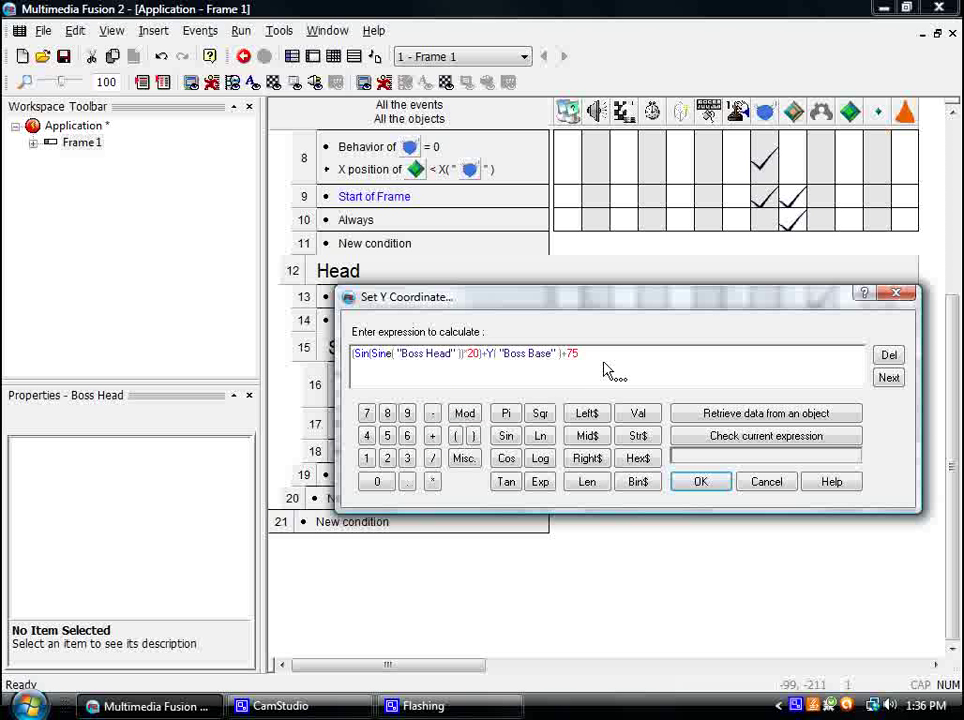
click(770, 414)
right_click(733, 377)
mouse_move(796, 465)
mouse_move(641, 467)
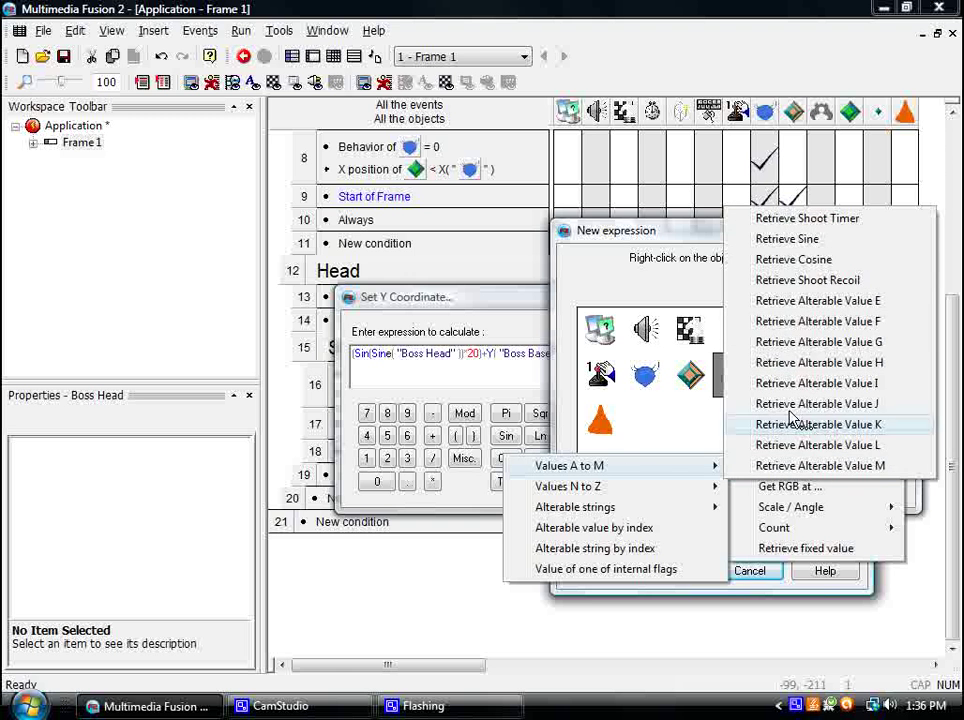
click(792, 283)
click(701, 482)
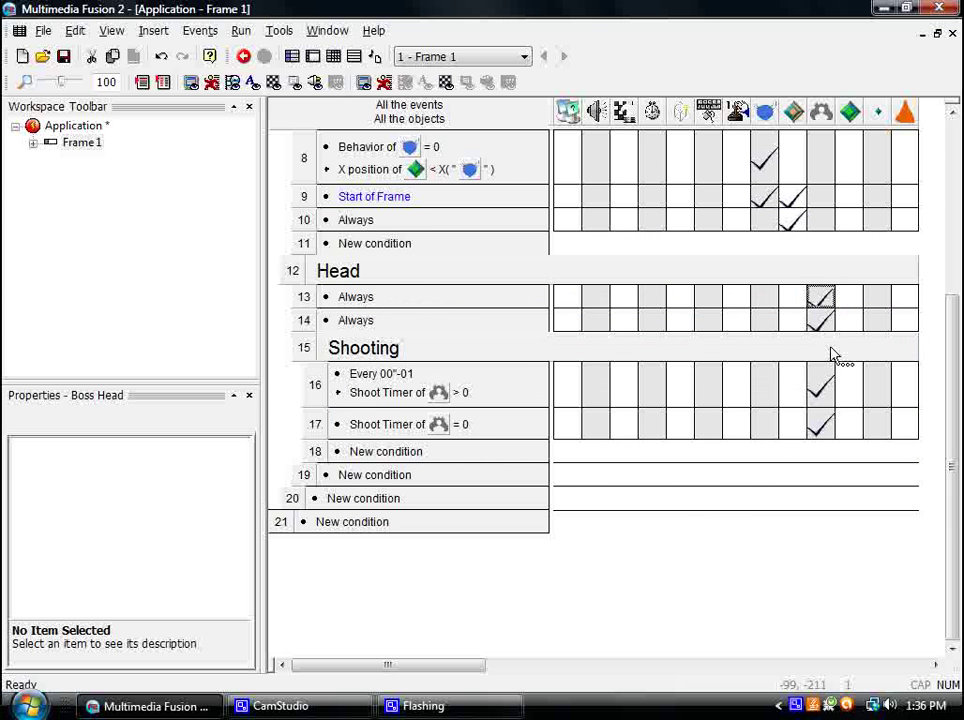
Create event 18 with Every 00"-01 and Boss Head Shoot Recoil > 0 conditions.
mouse_move(826, 307)
ctrl+drag(395, 392, 395, 449)
ctrl+drag(381, 374, 385, 473)
right_click(385, 473)
click(446, 479)
click(398, 286)
click(387, 327)
click(355, 323)
click(360, 361)
click(700, 497)
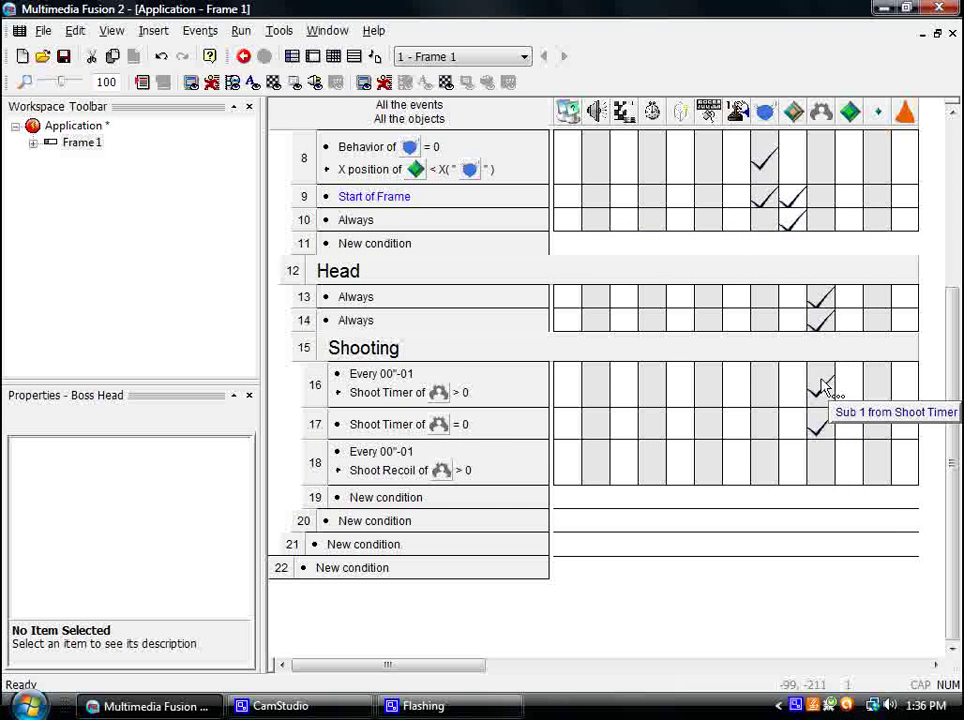
Copy the subtract action into event 18, retarget it to Shoot Recoil, and run the application.
drag(817, 386, 822, 462)
right_click(822, 466)
click(753, 446)
click(555, 318)
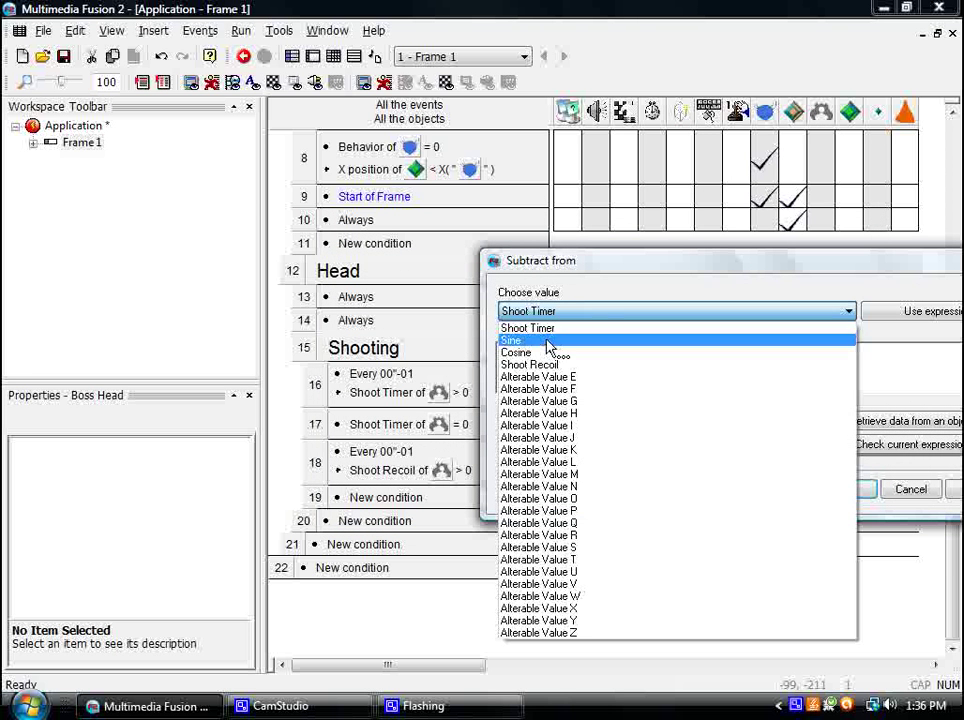
click(527, 364)
click(846, 489)
click(241, 30)
click(275, 74)
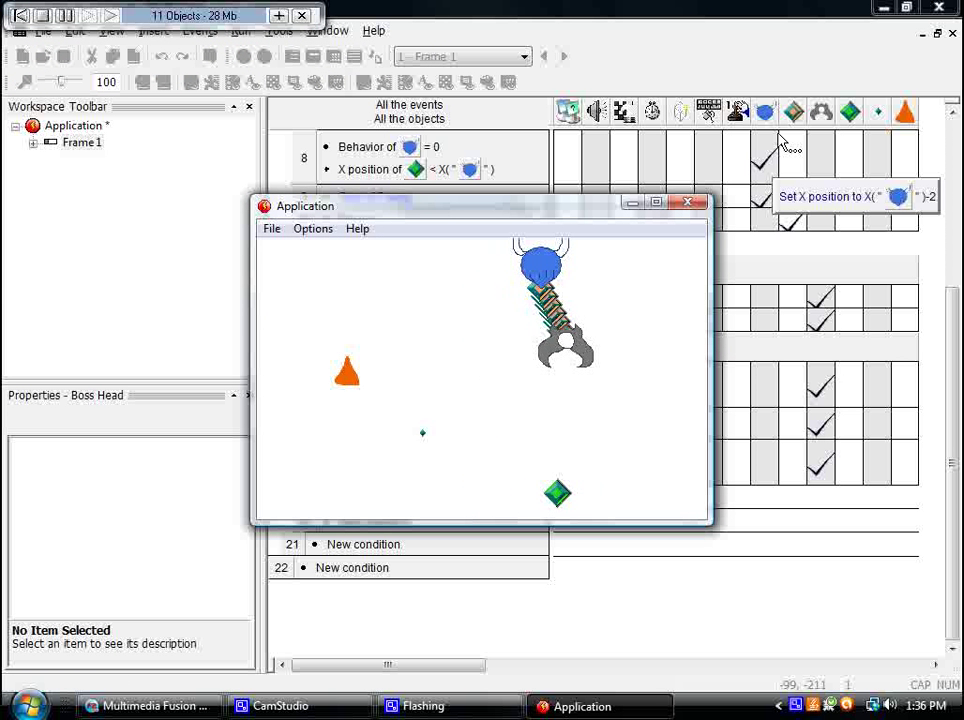
Move the player right and left repeatedly to check the boss tracking, then close the test.
key(Right)
key(Left)
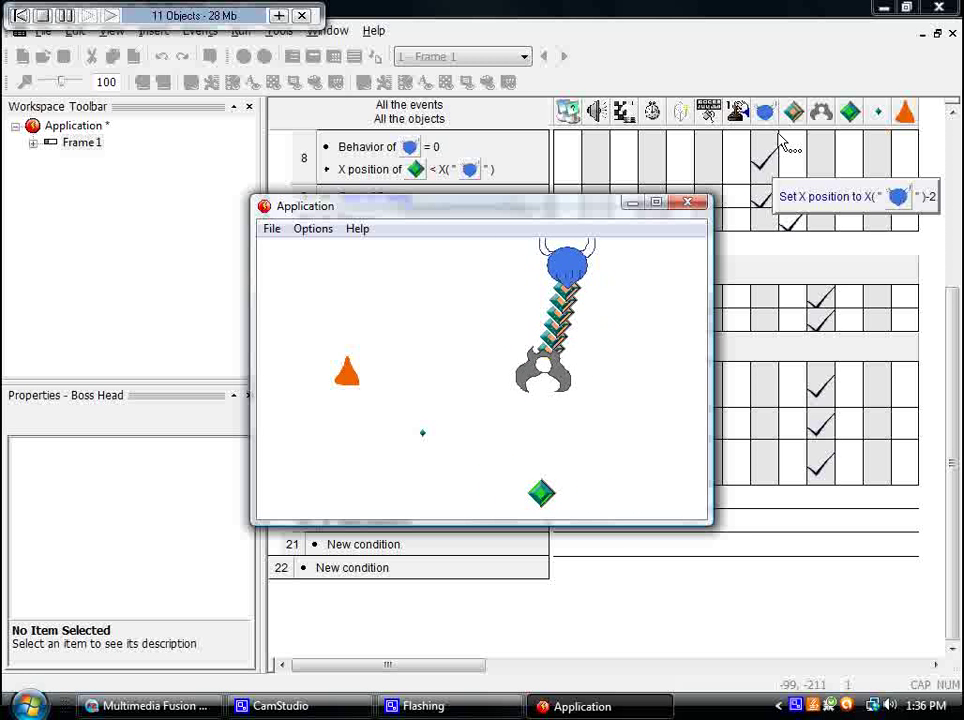
key(Right)
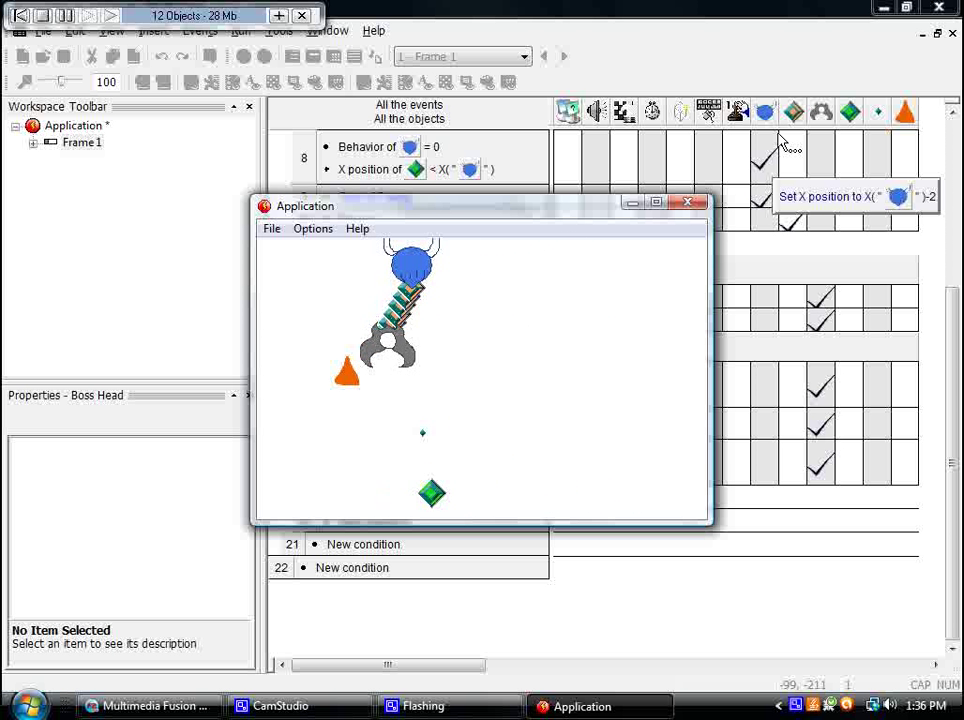
key(Left)
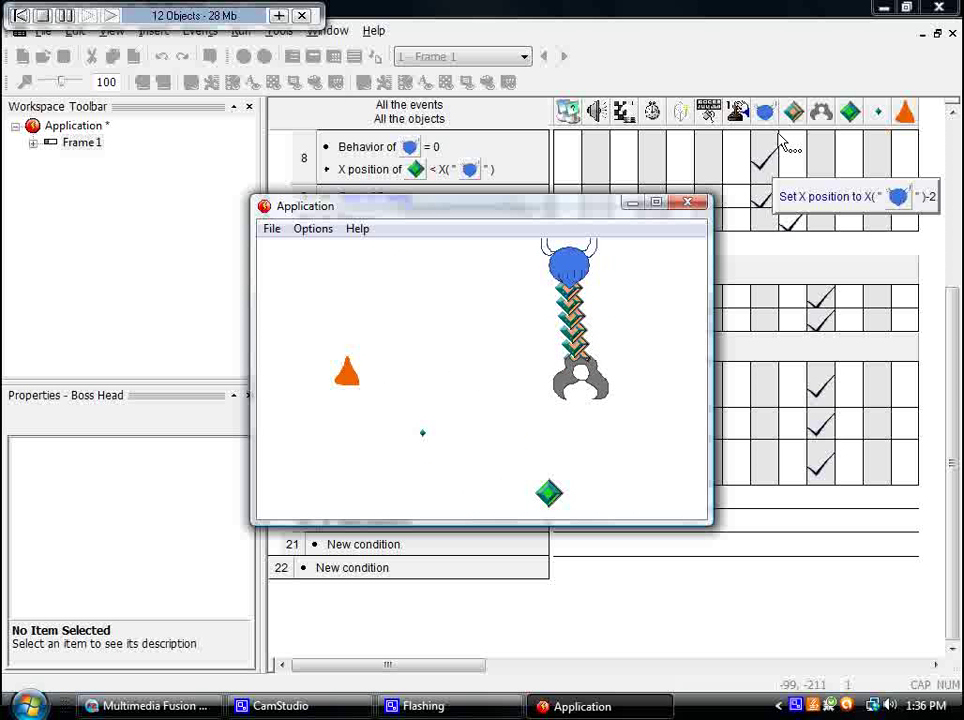
key(Right)
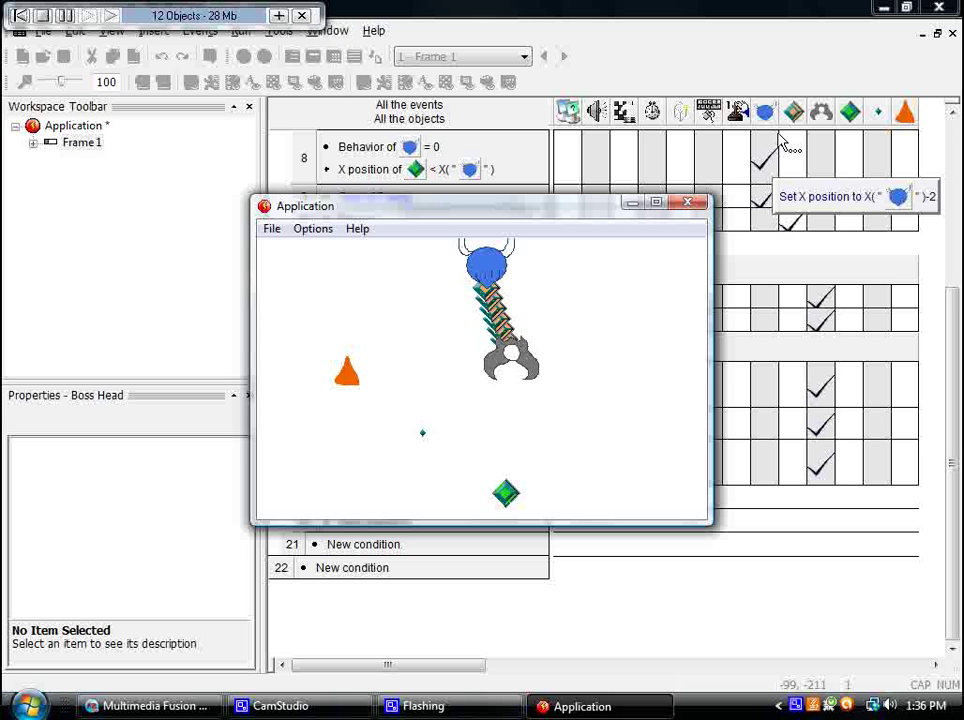
click(689, 204)
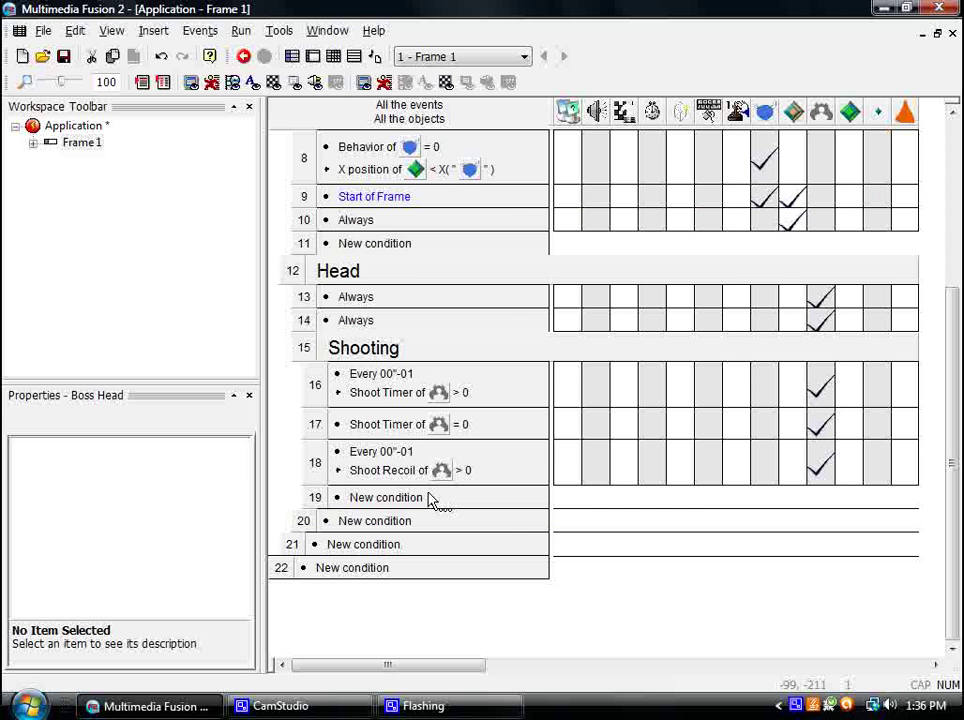
Change event 13's Boss Head X position sway multiplier from 20 to 24.
scroll(392, 441, up, 2)
scroll(435, 566, down, 1)
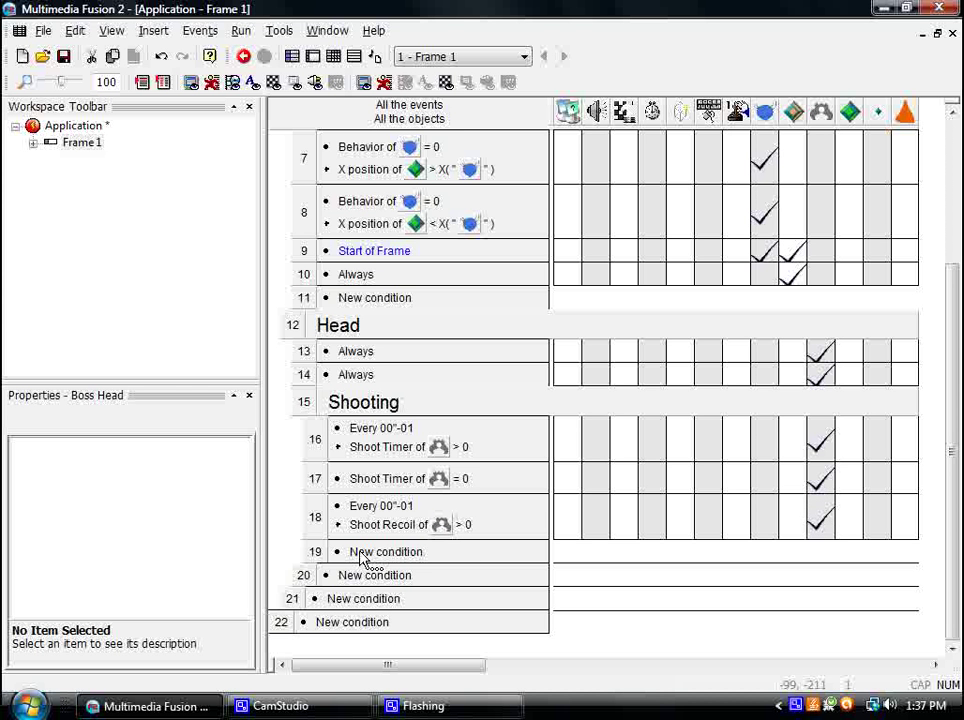
scroll(370, 557, down, 2)
scroll(383, 564, up, 5)
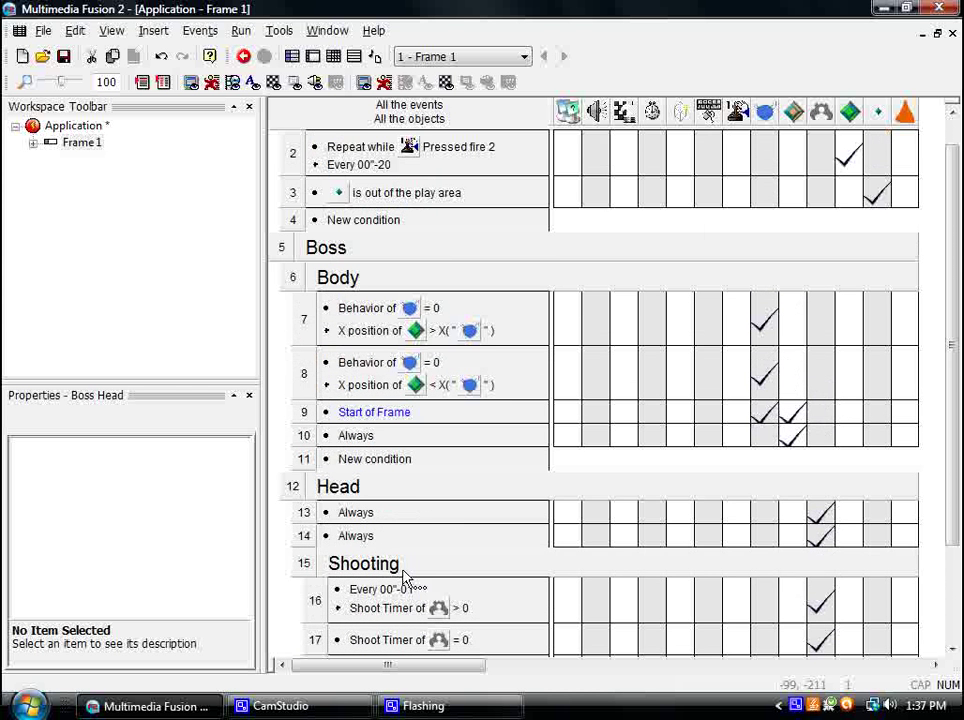
scroll(407, 572, up, 1)
scroll(612, 380, down, 5)
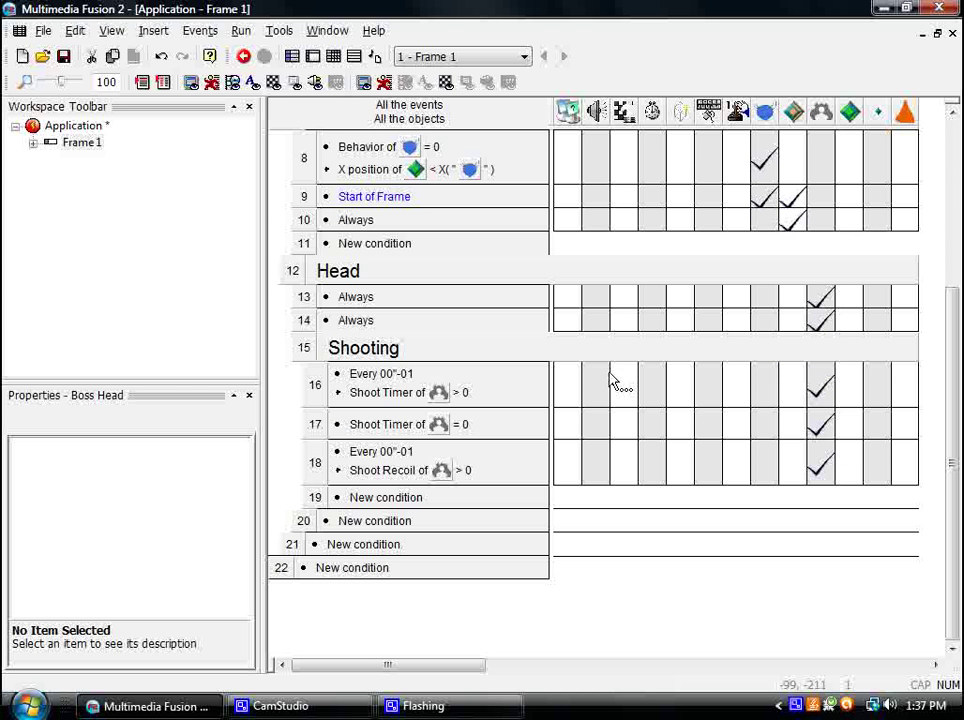
click(313, 57)
click(334, 57)
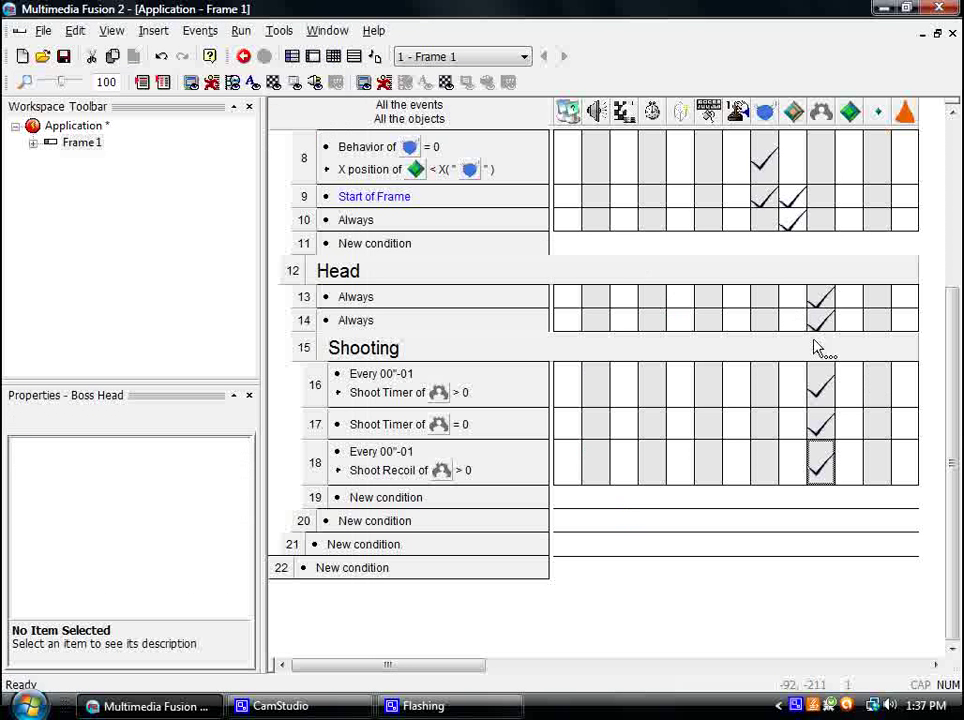
mouse_move(820, 296)
right_click(820, 296)
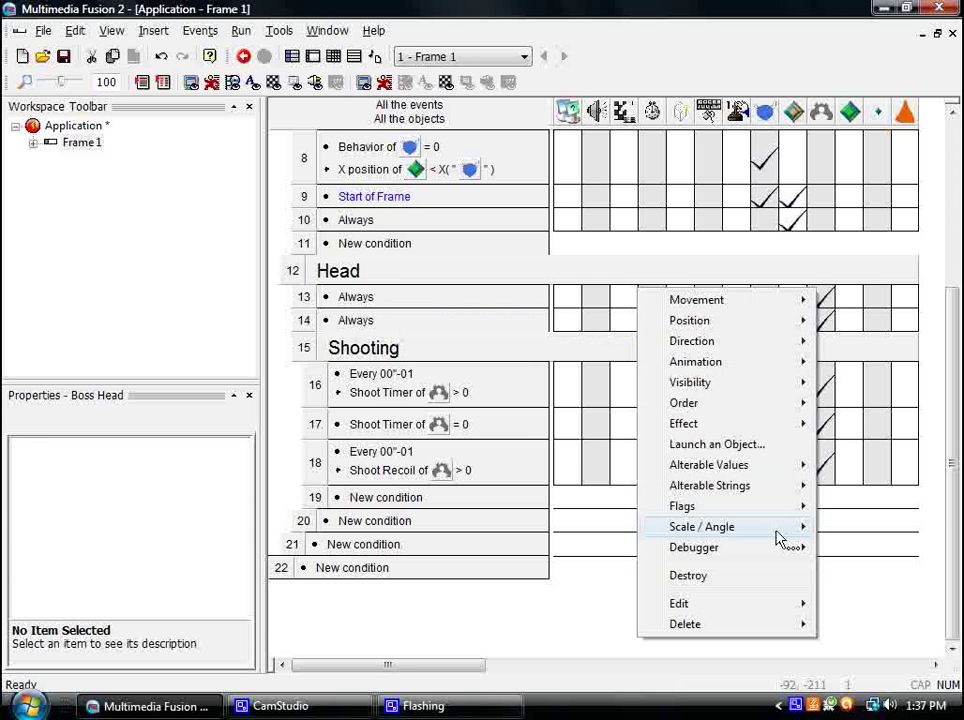
mouse_move(710, 602)
click(600, 600)
click(495, 354)
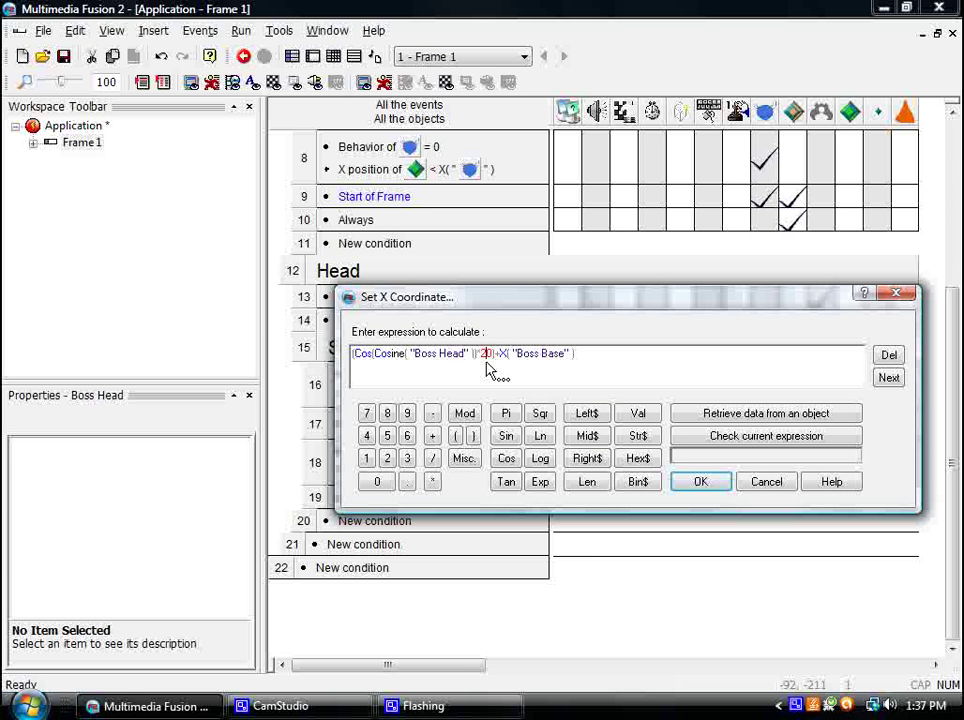
text(4)
click(718, 483)
Test-run just this frame, close it, and return to the Frame 1 layout.
click(241, 30)
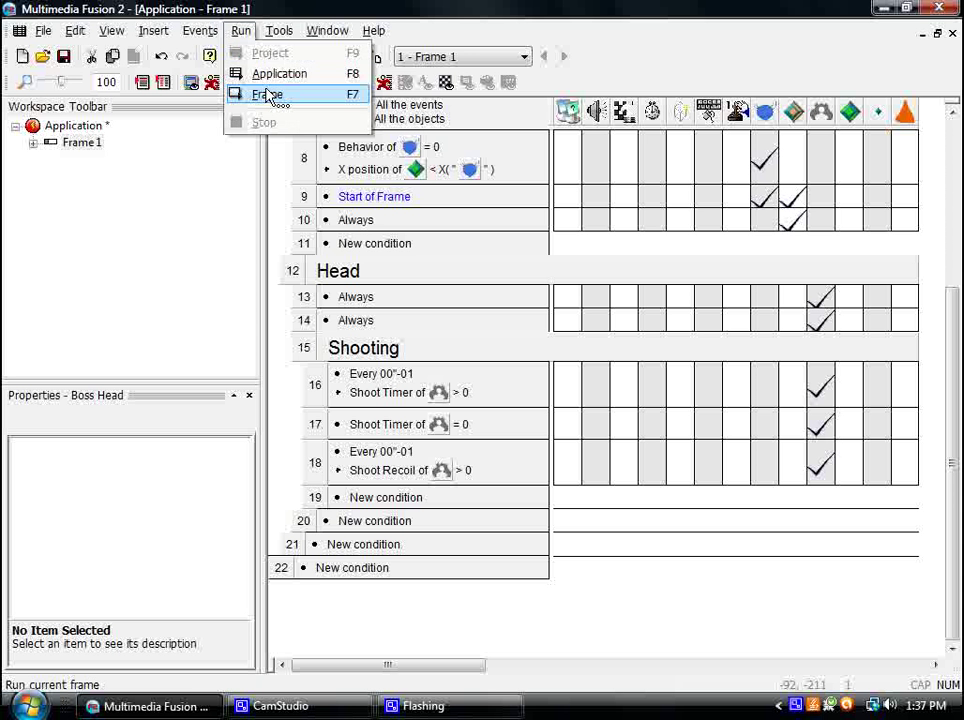
click(269, 95)
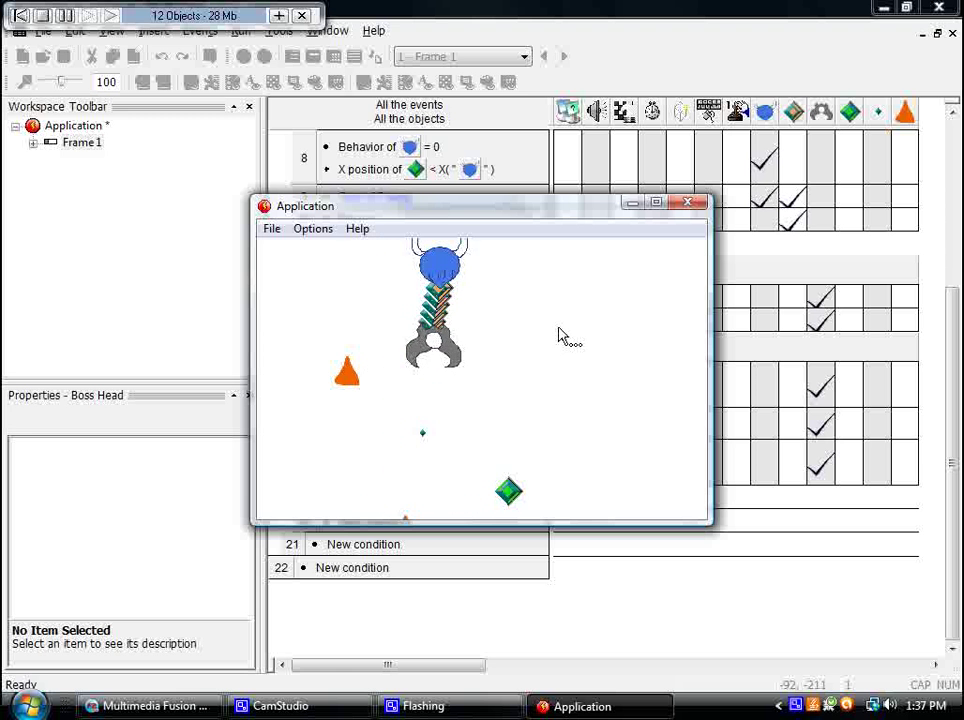
click(688, 203)
scroll(527, 567, up, 5)
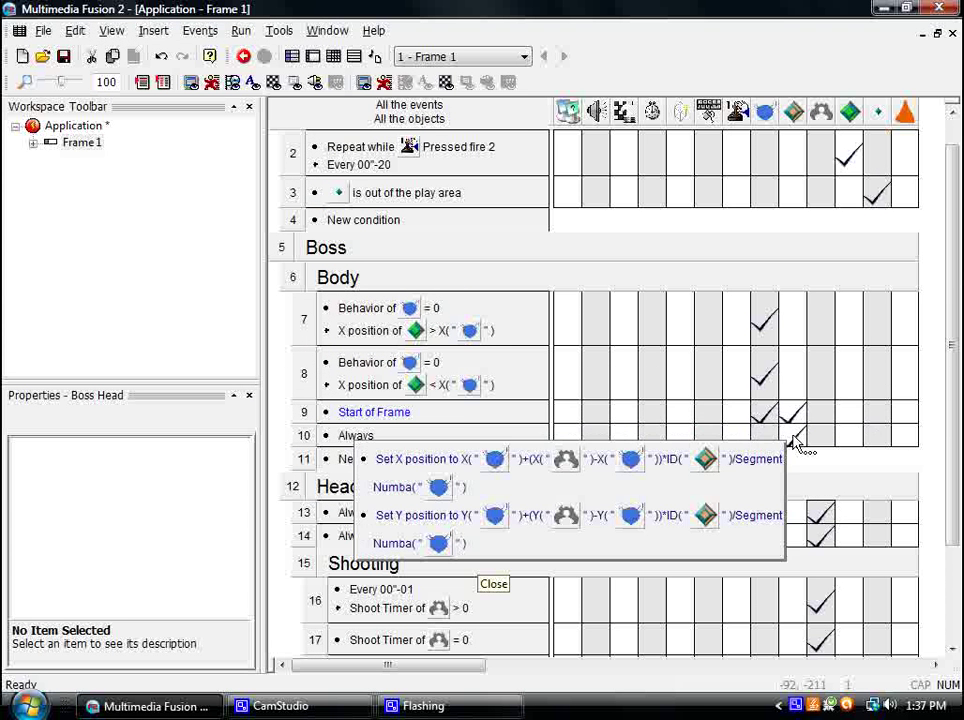
scroll(478, 436, down, 5)
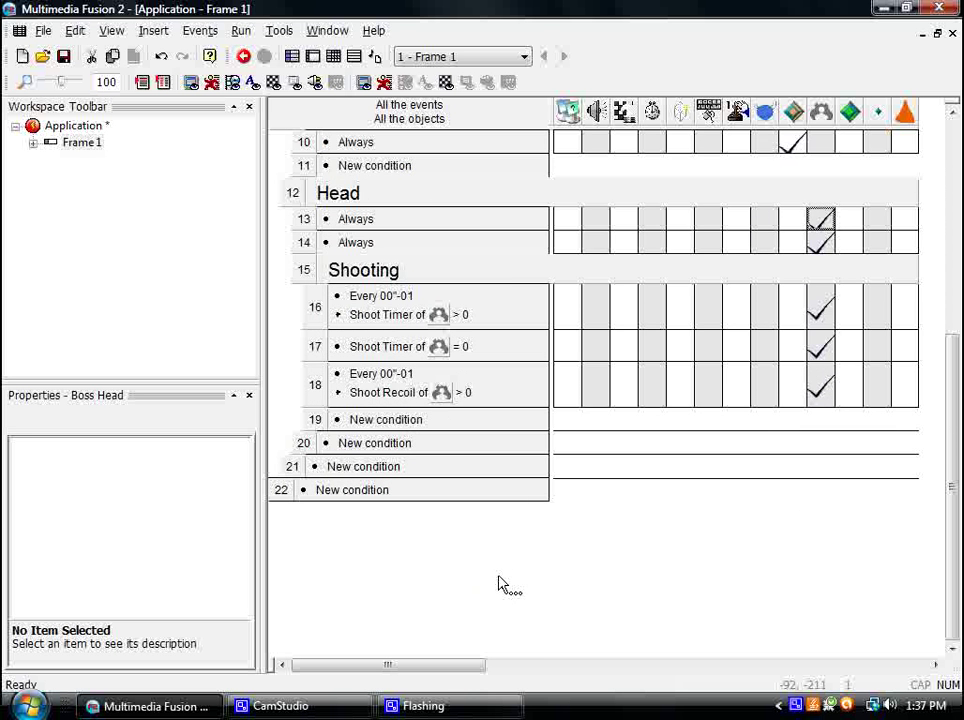
scroll(500, 584, up, 3)
click(314, 57)
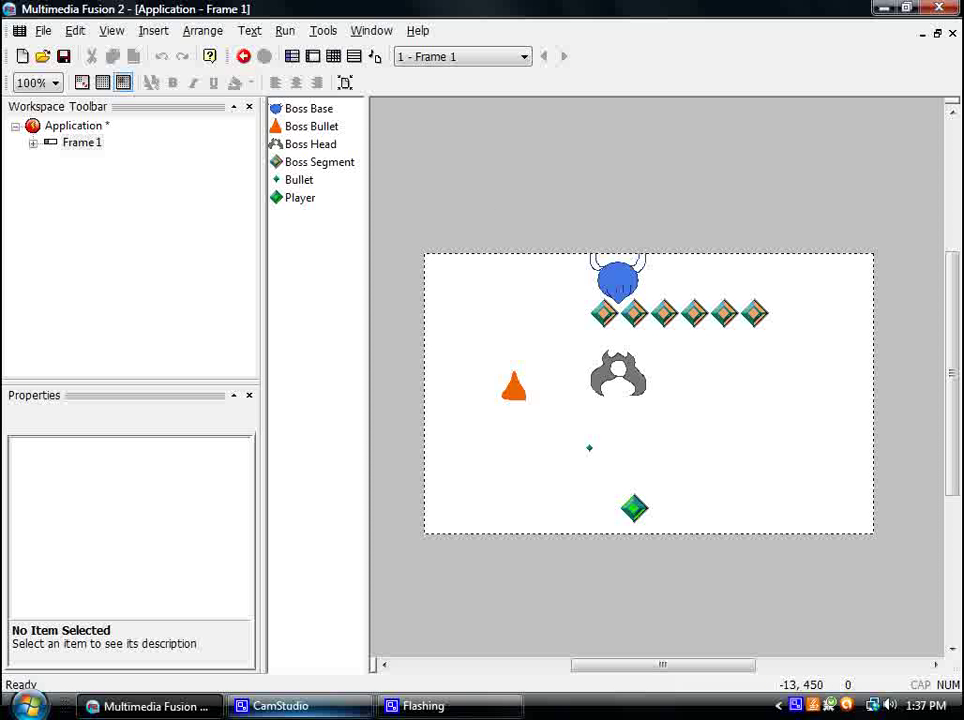
click(334, 706)
click(668, 614)
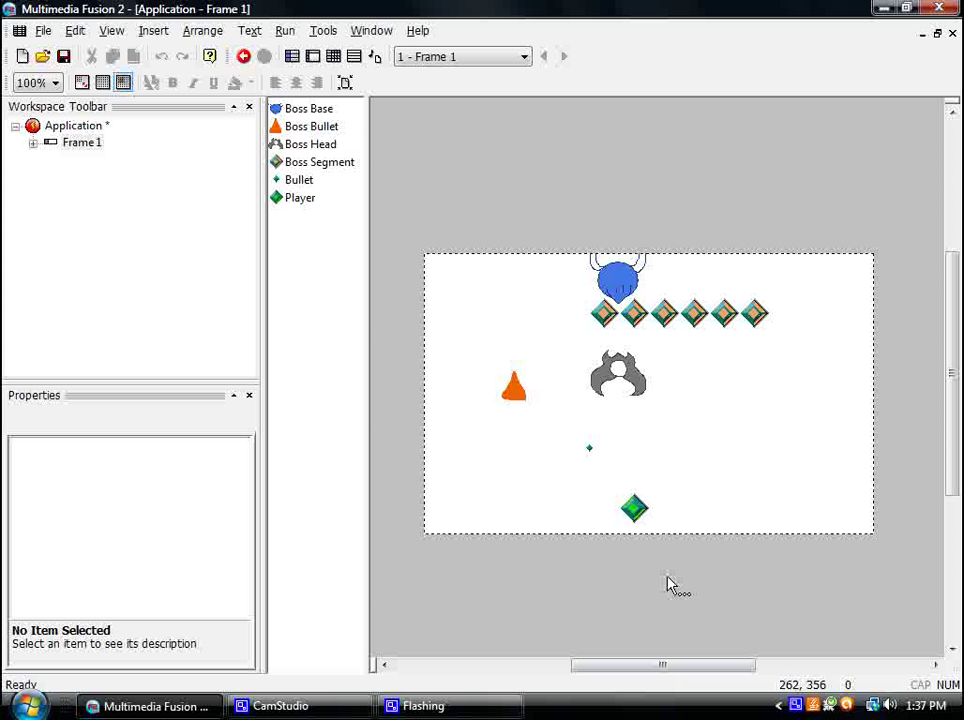